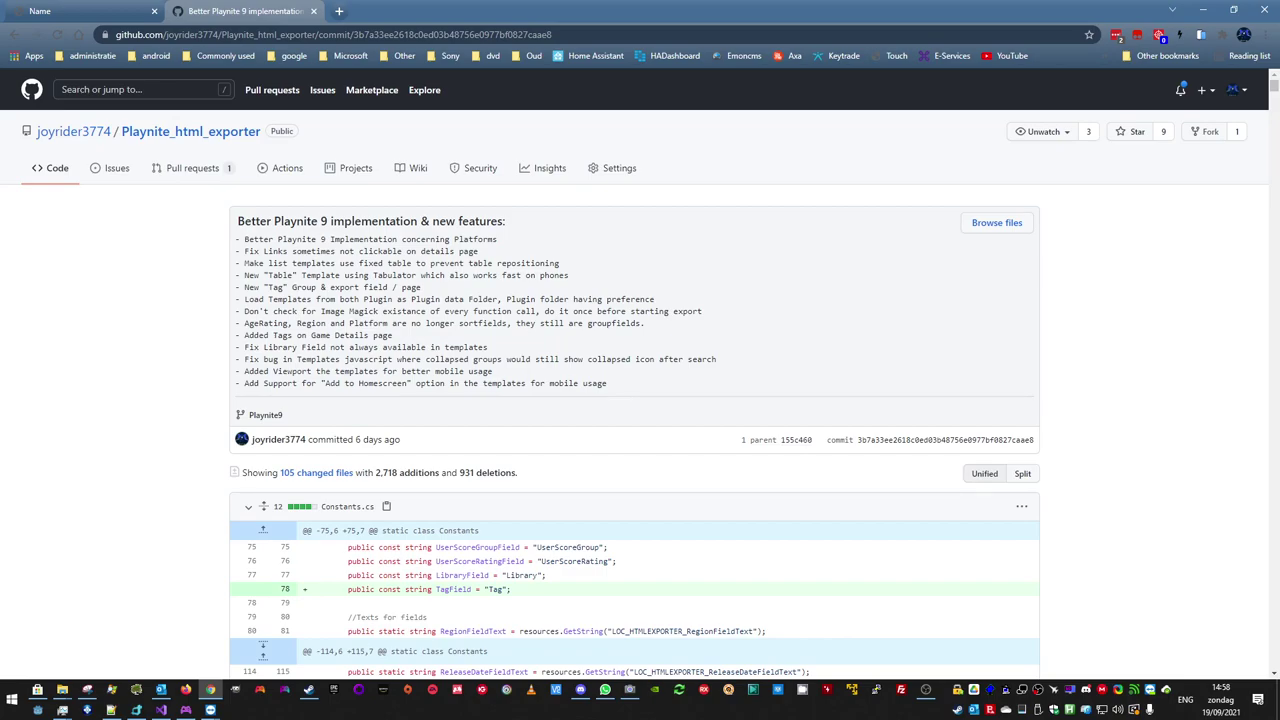
- Select the commit note line about Viewport templates on the GitHub commit page
mouse_move(270, 371)
mouse_down()
mouse_move(430, 384)
mouse_move(492, 372)
mouse_up()
- Switch from Discord to the Playnite library and close its general settings without changes
click(580, 689)
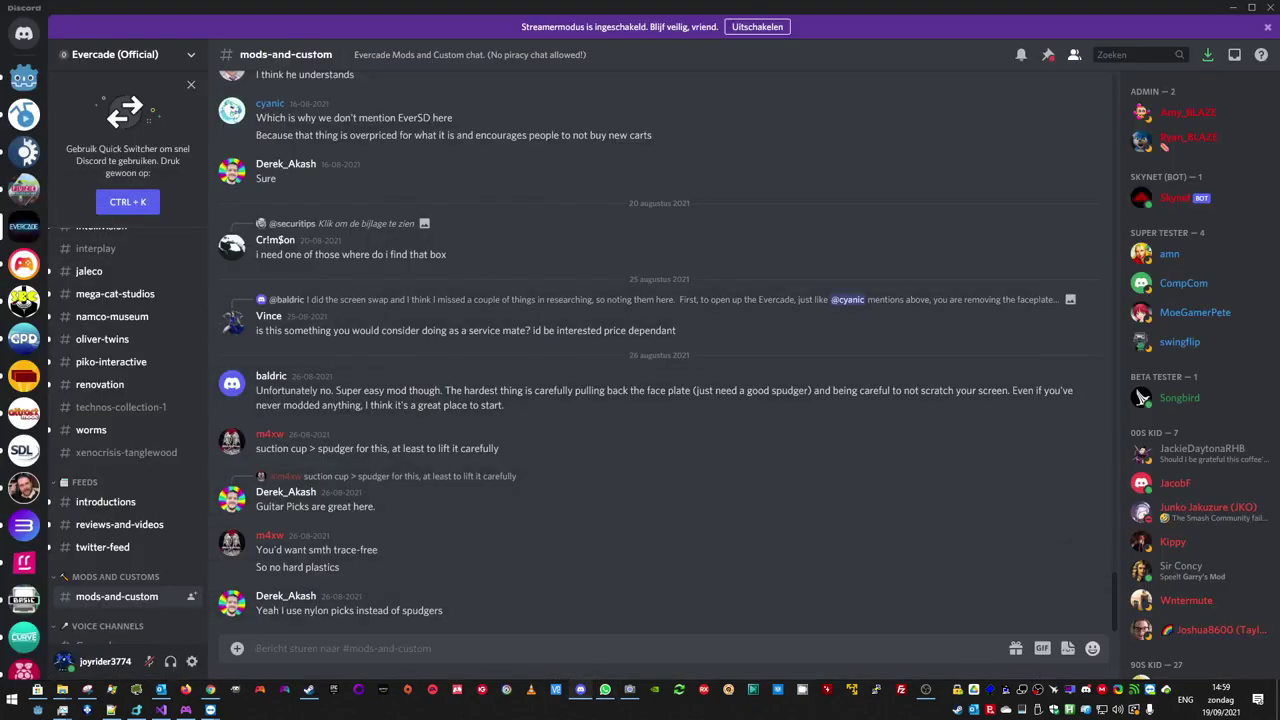
click(185, 710)
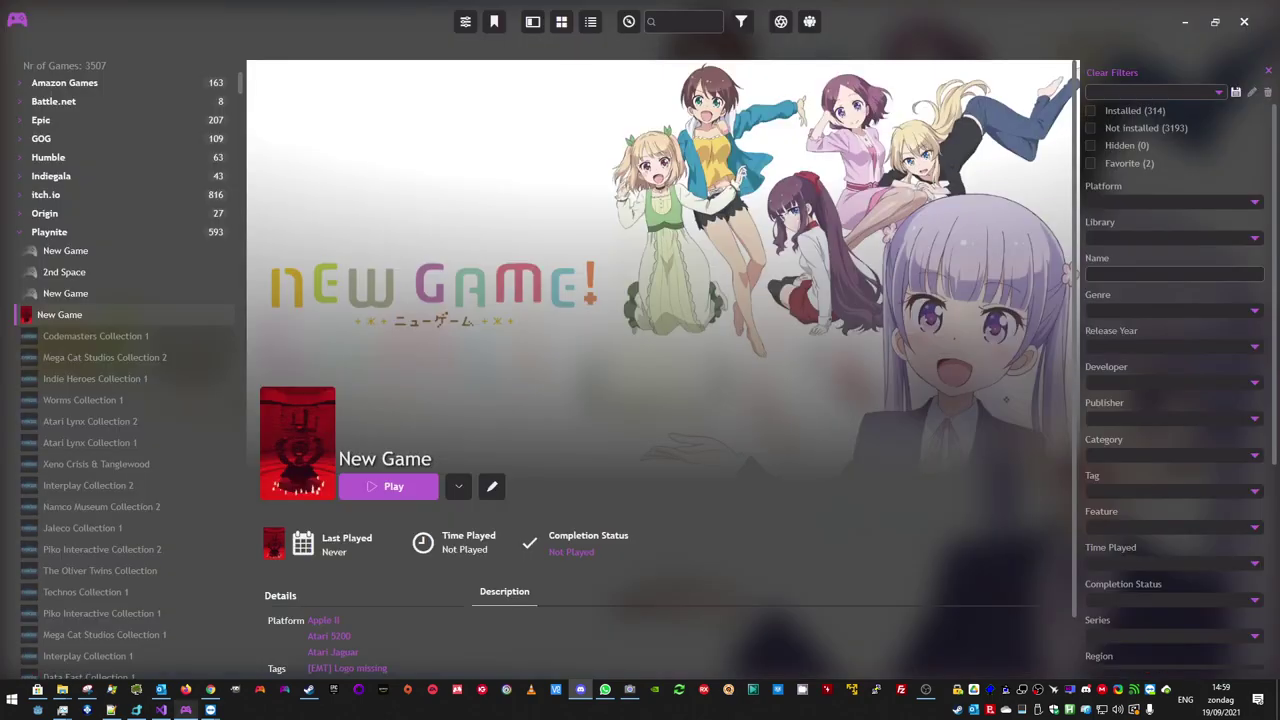
click(17, 19)
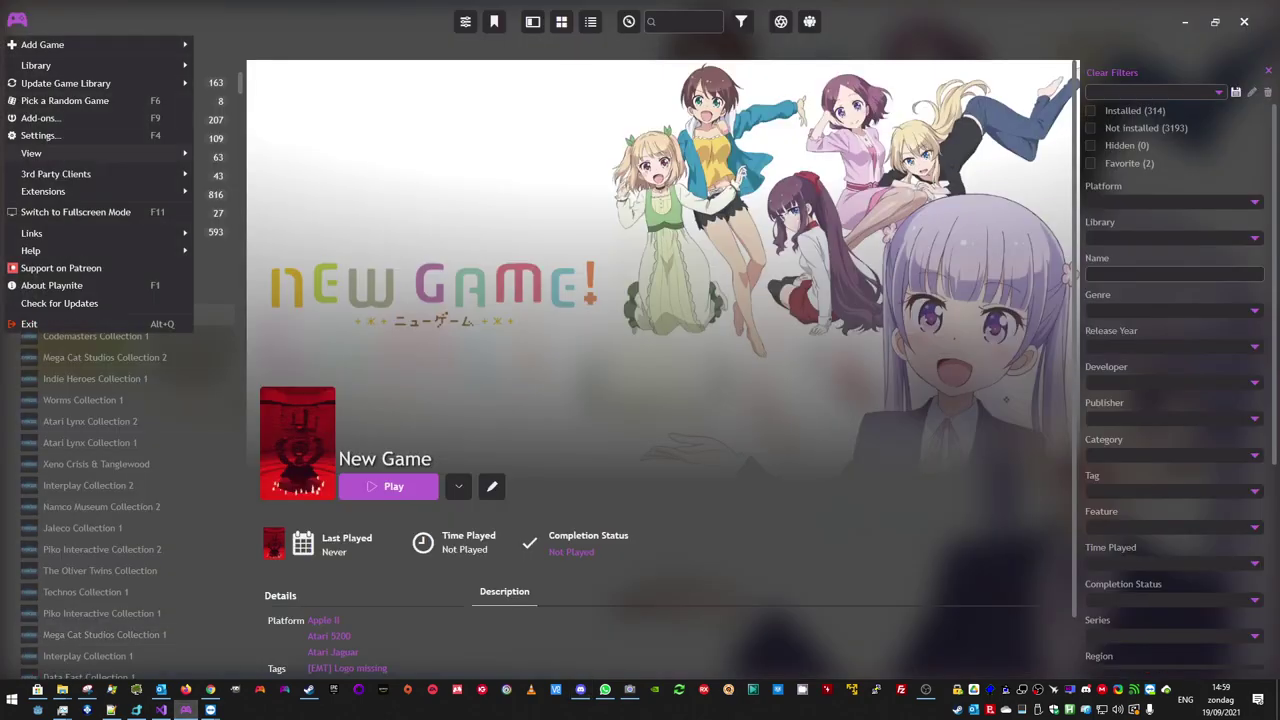
key(F4)
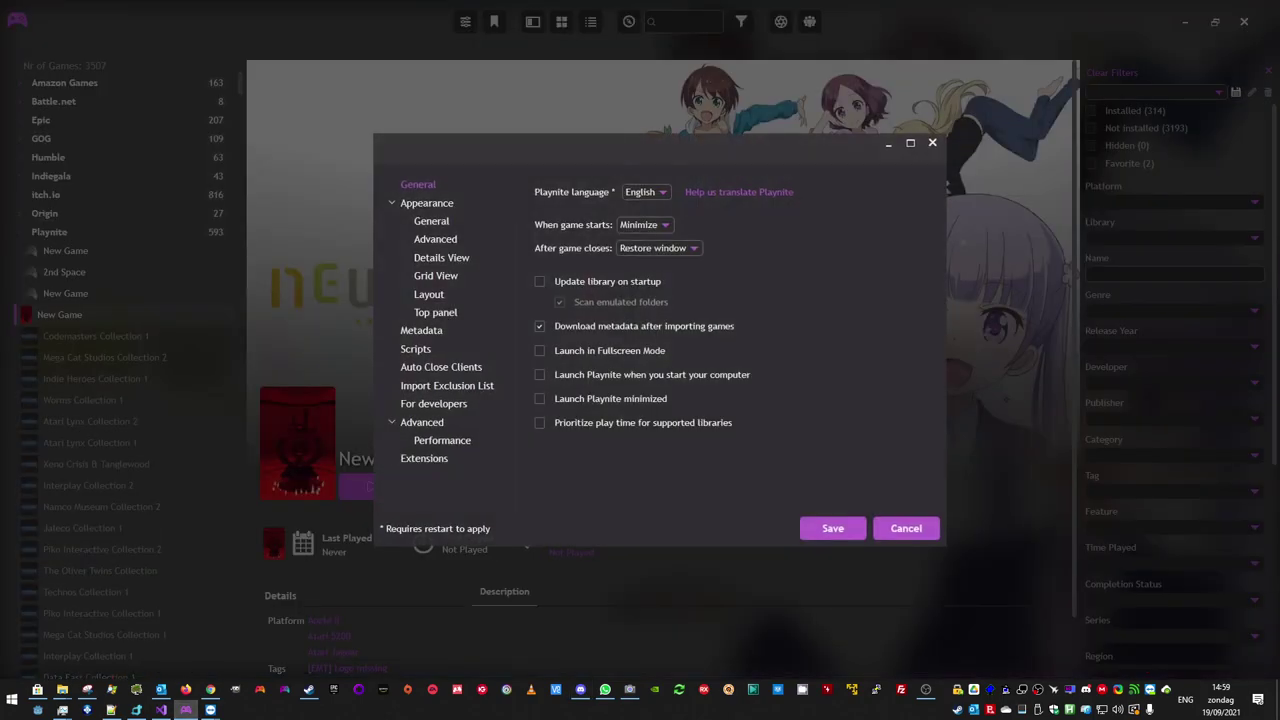
key(Escape)
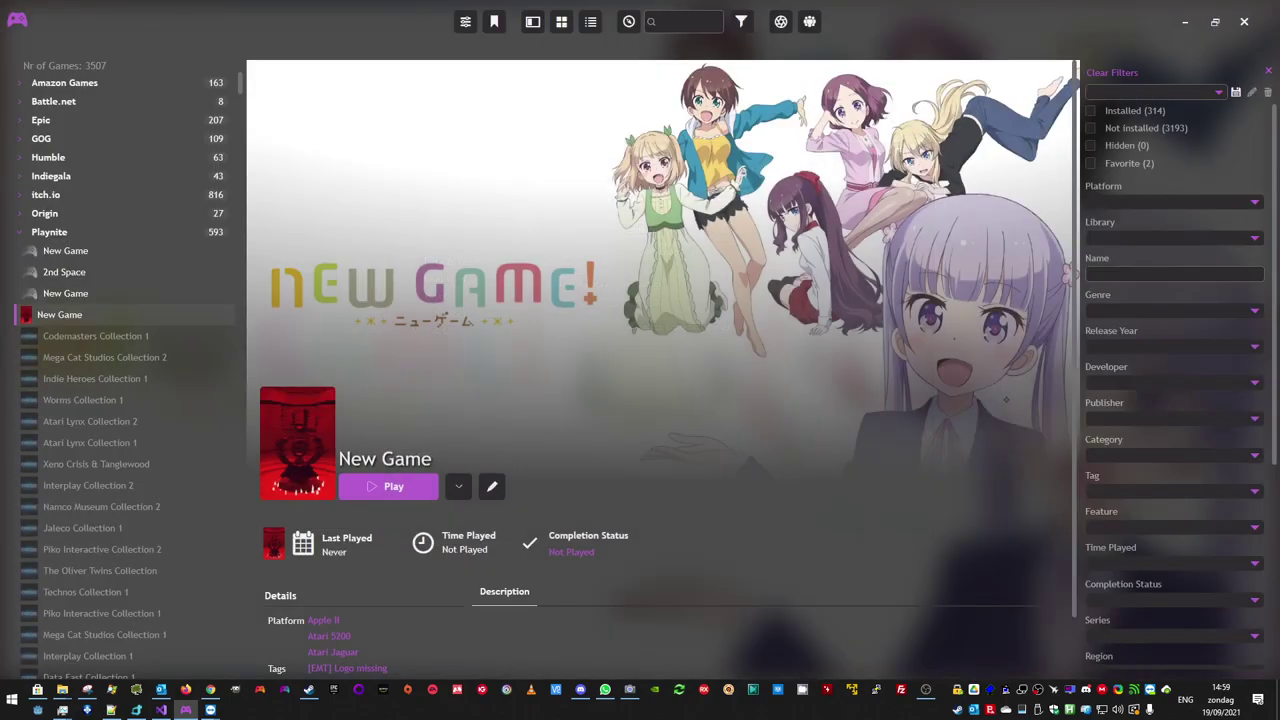
- Show the HTML Exporter settings under Add-ons, Extensions settings > Generic
click(17, 19)
click(40, 117)
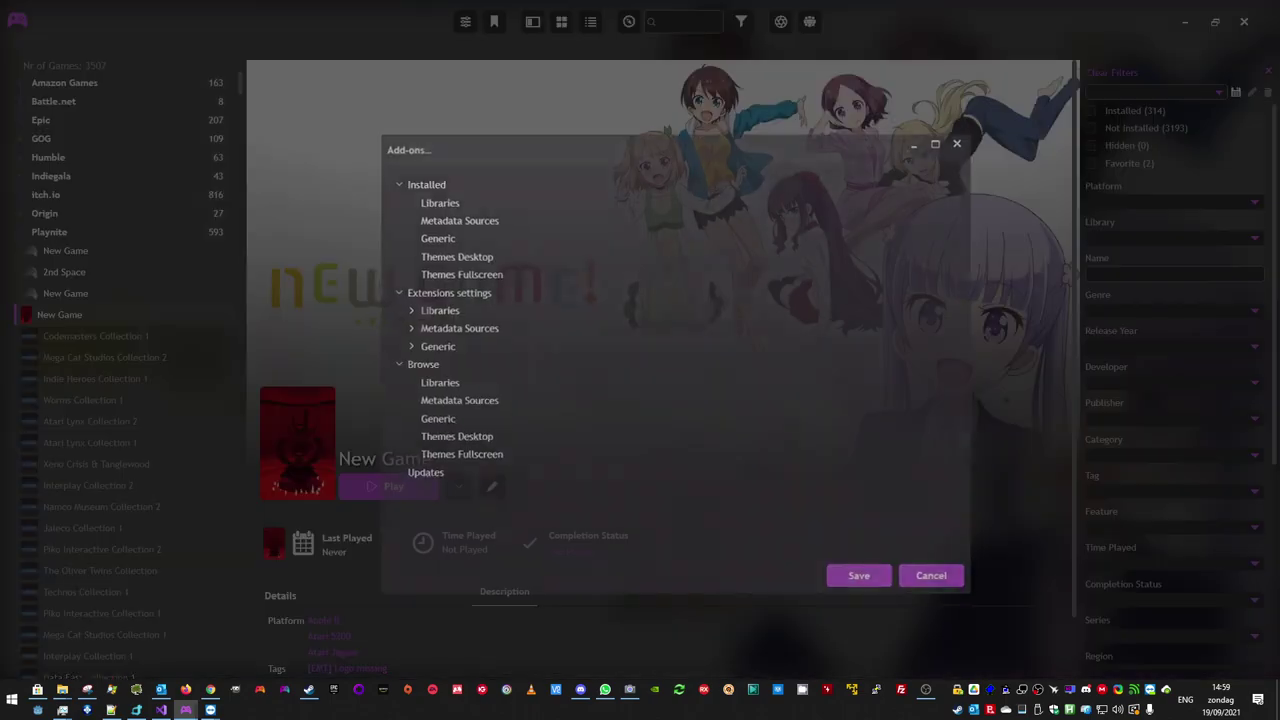
click(407, 346)
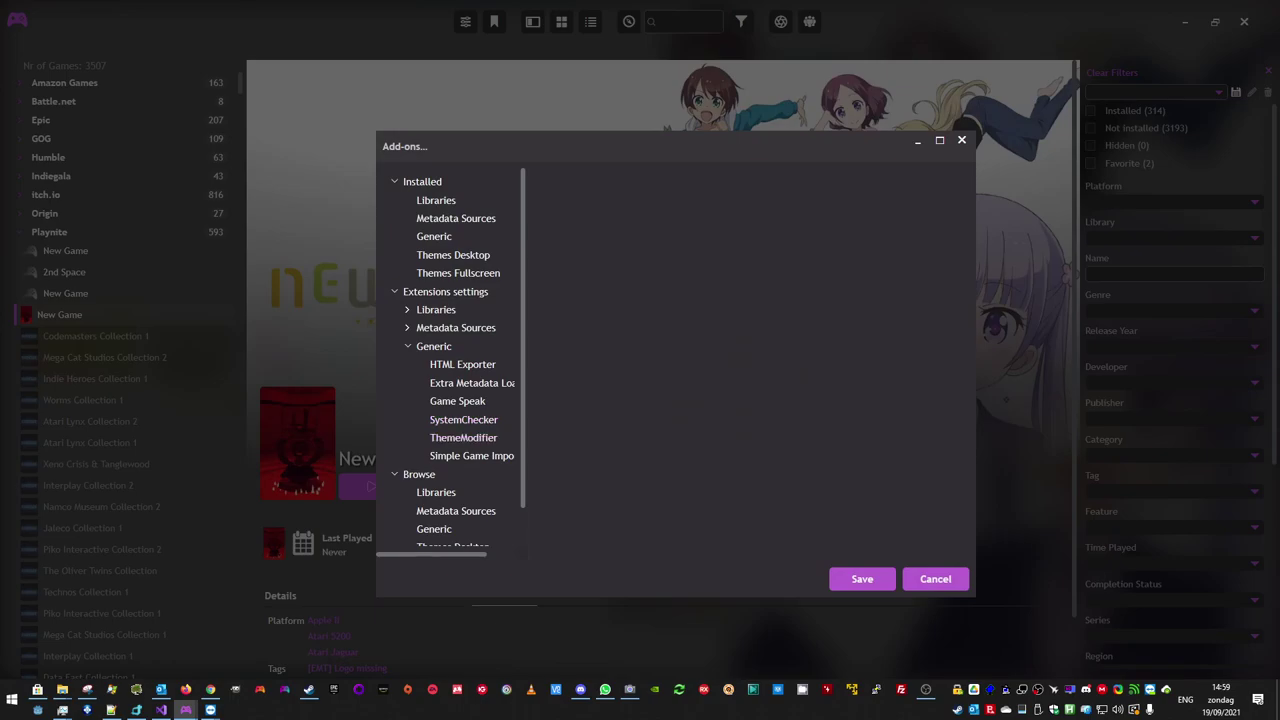
click(462, 364)
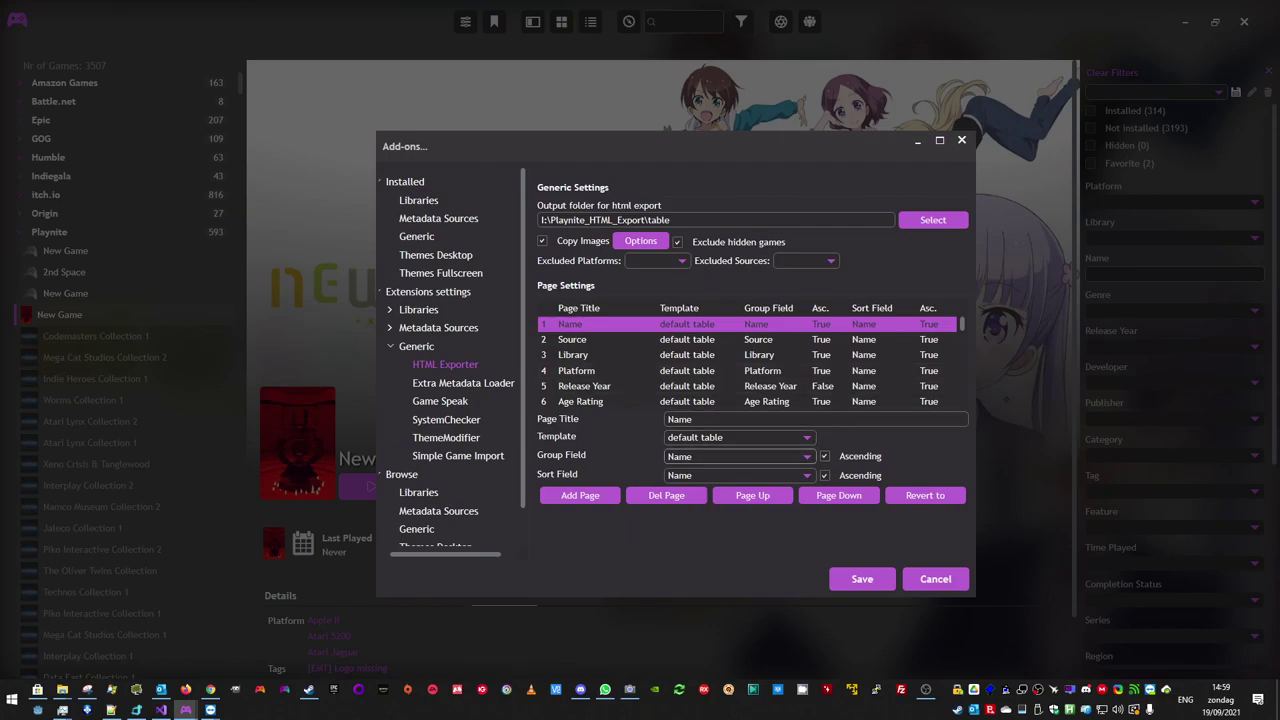
- Browse the Group Field choices leaving Name, then reveal the Revert to template presets
click(738, 456)
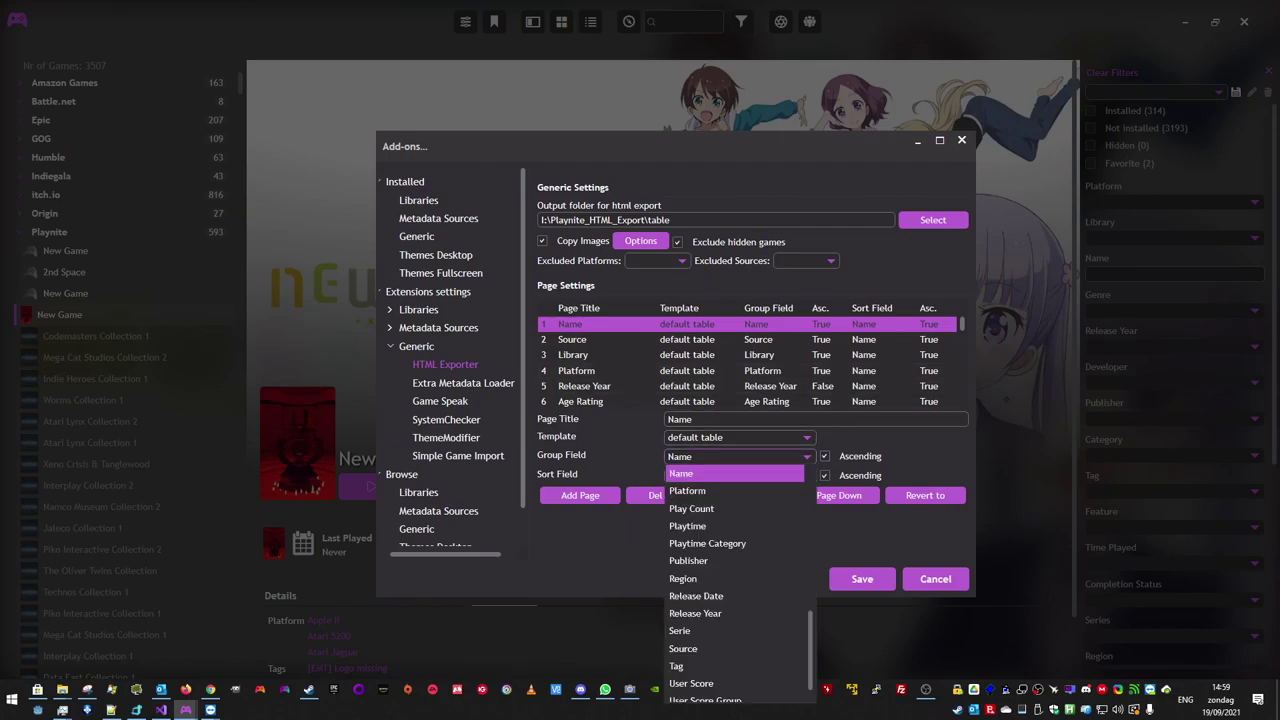
scroll(735, 543, down, 1)
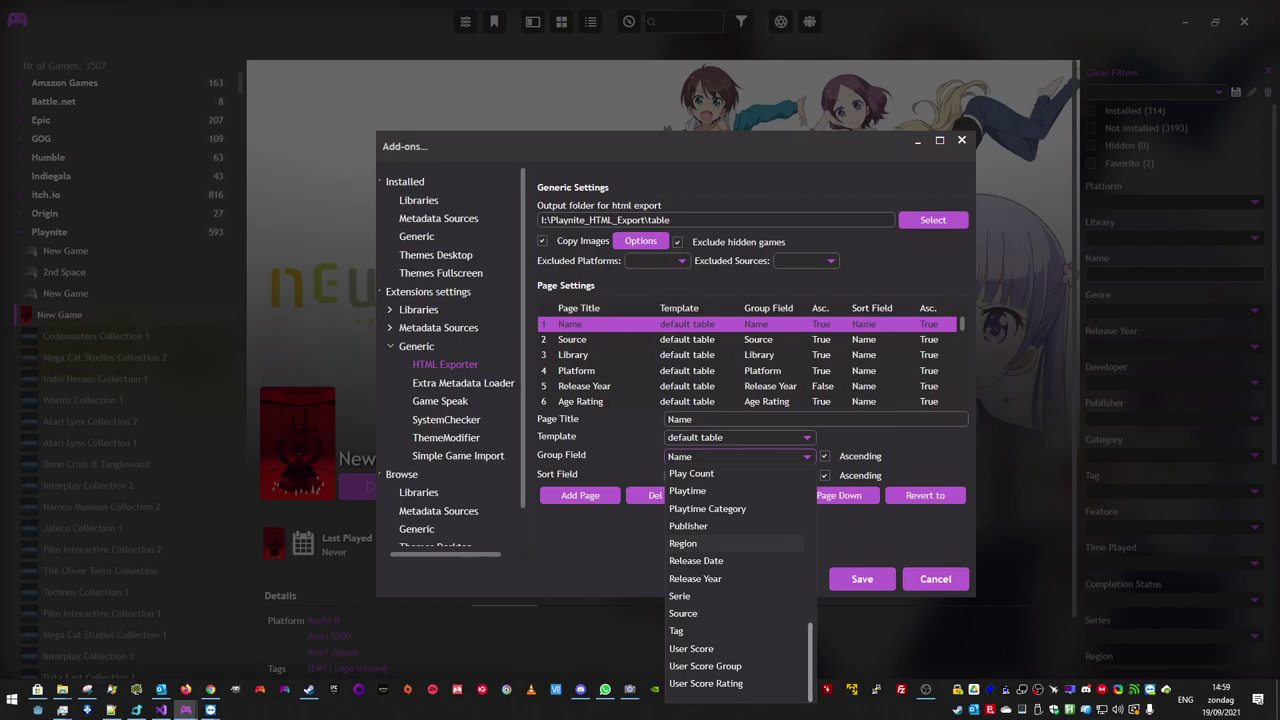
click(925, 495)
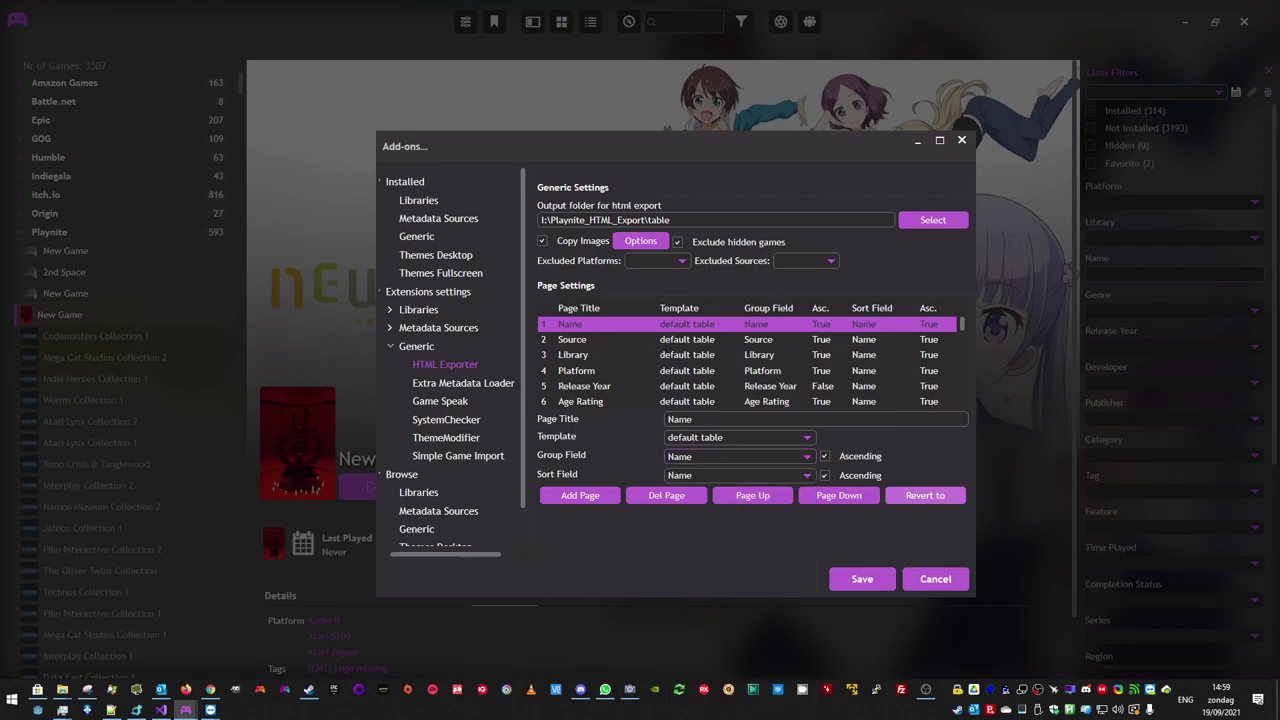
click(925, 495)
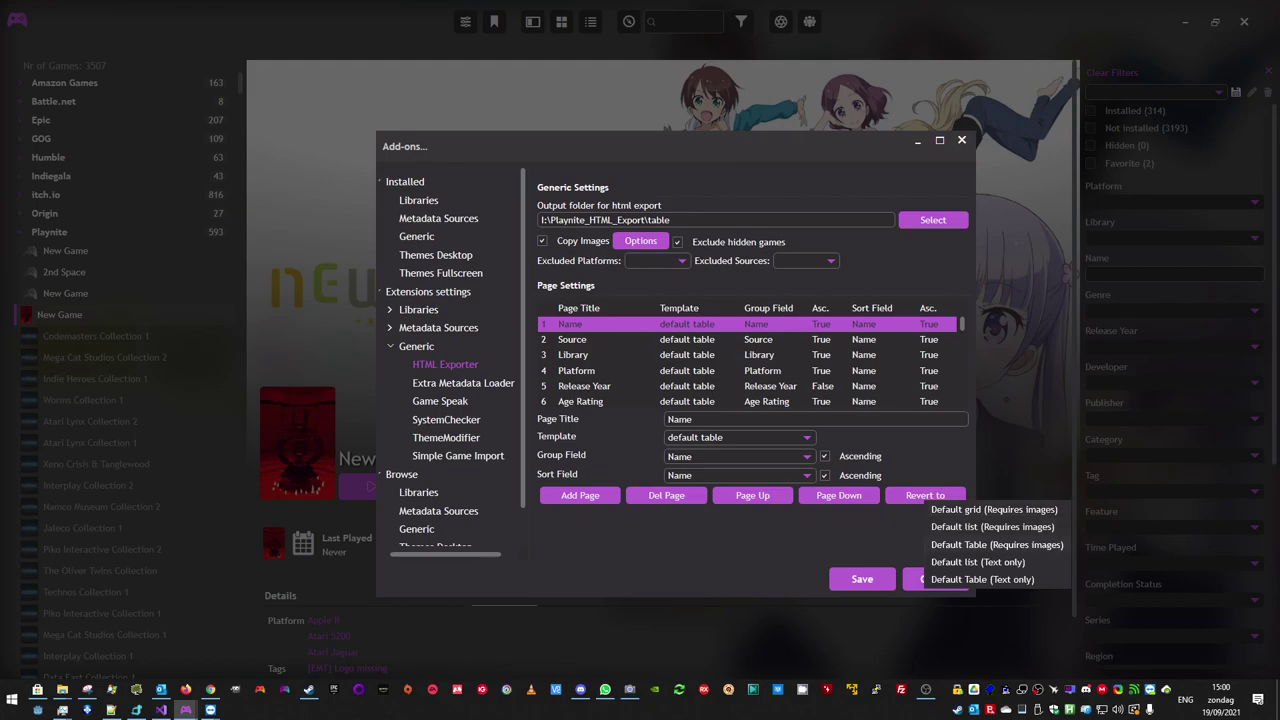
- Revert all exporter pages to the Default Table template and save the settings
click(982, 579)
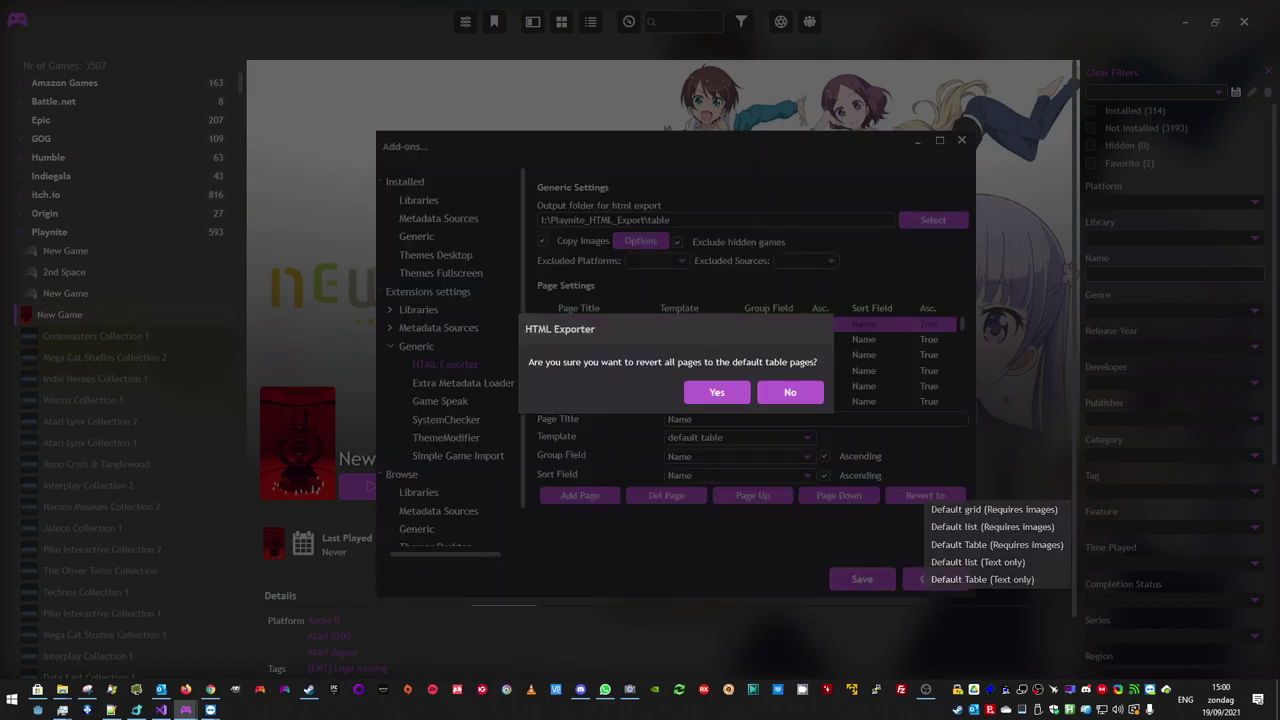
click(718, 392)
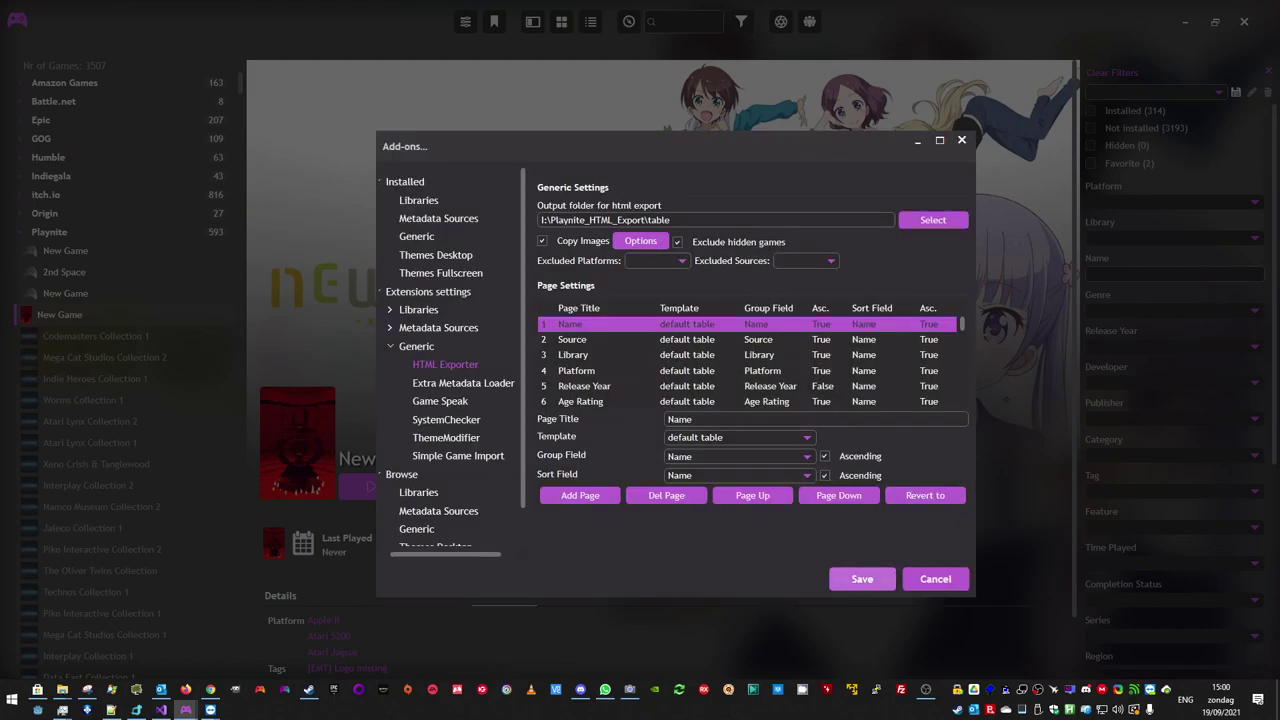
click(862, 579)
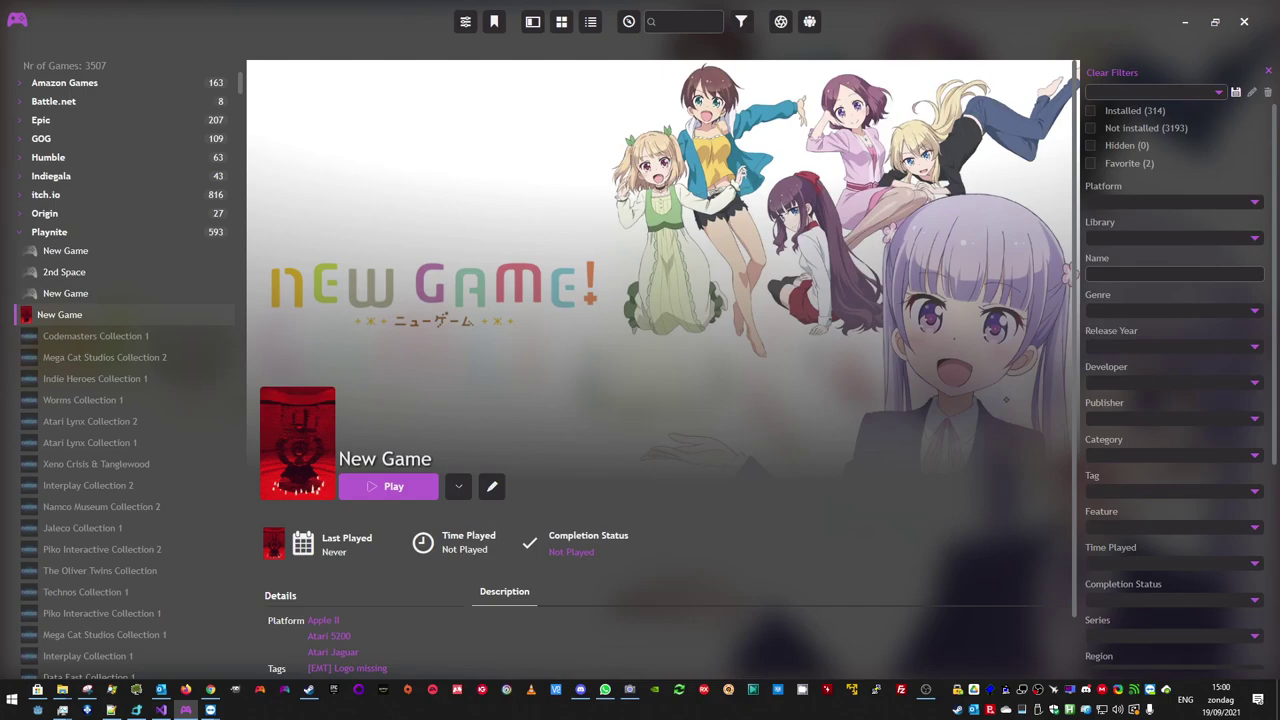
- Start the HTML export via Extensions > Html Exporter > Export
click(17, 19)
mouse_move(60, 191)
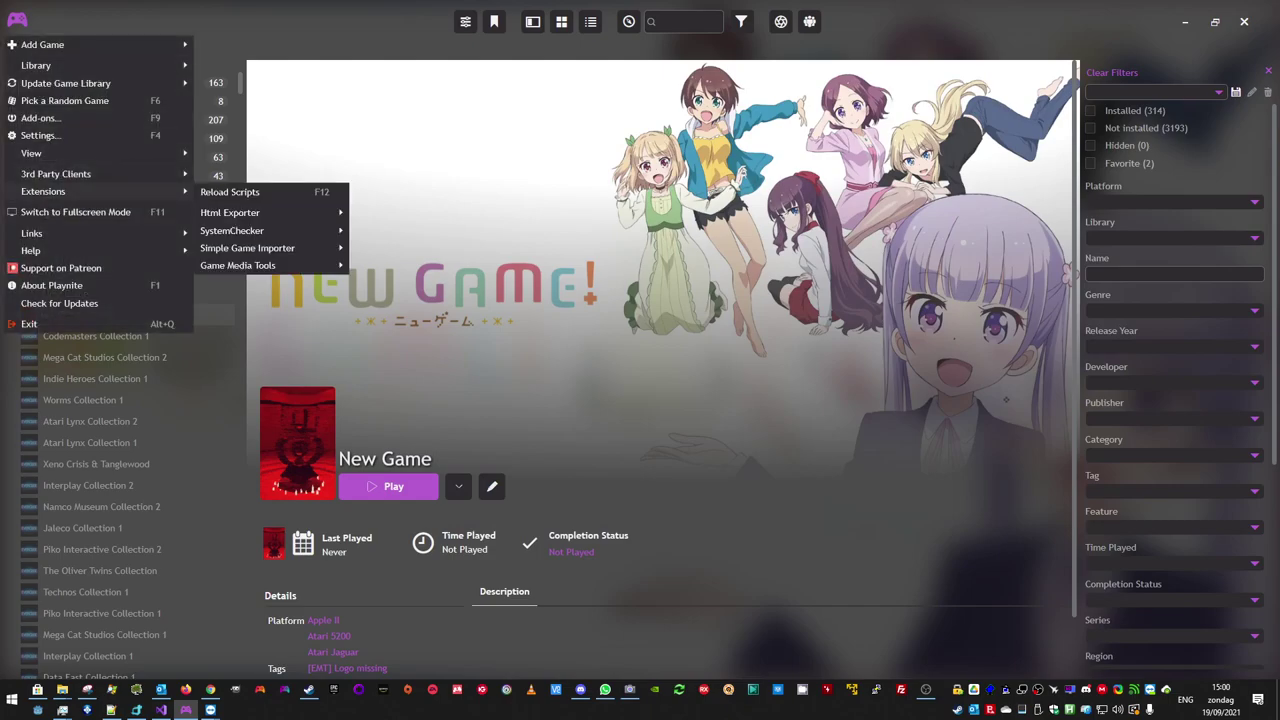
mouse_move(250, 212)
click(375, 214)
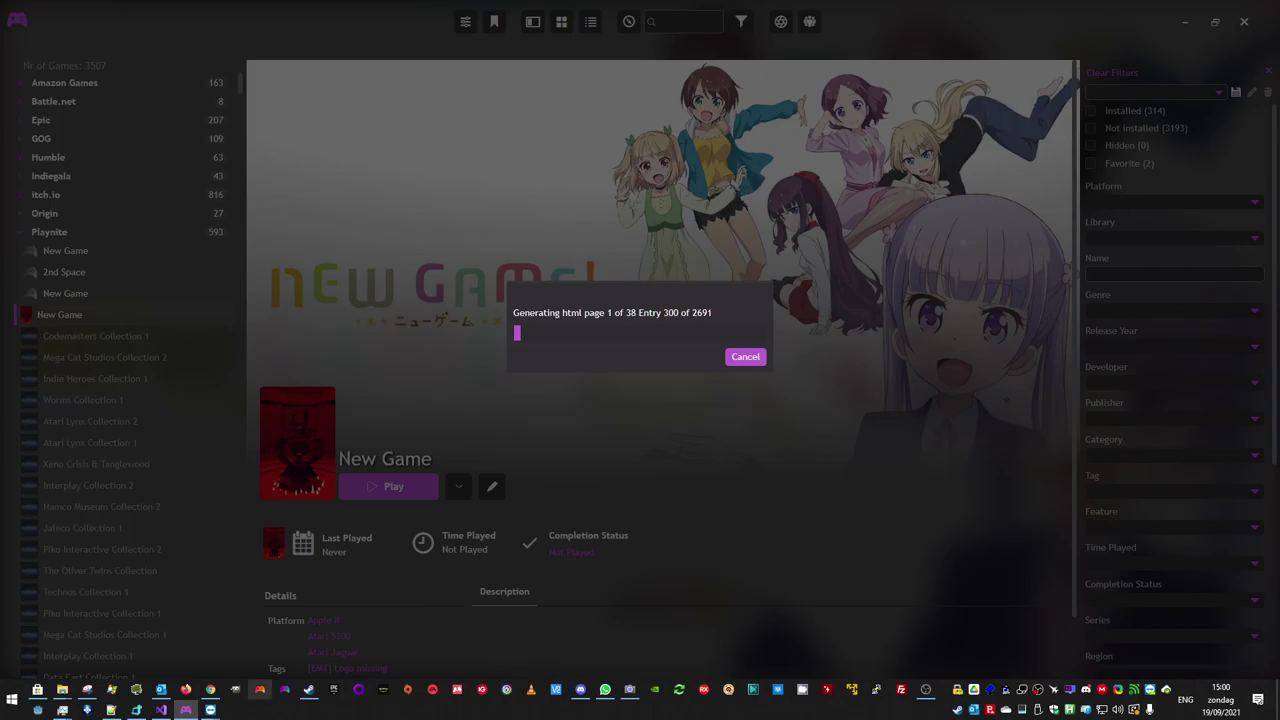
- In a new Chrome tab, open the Joyrider3774 games collection bookmark from Commonly used > games
mouse_move(210, 709)
click(210, 689)
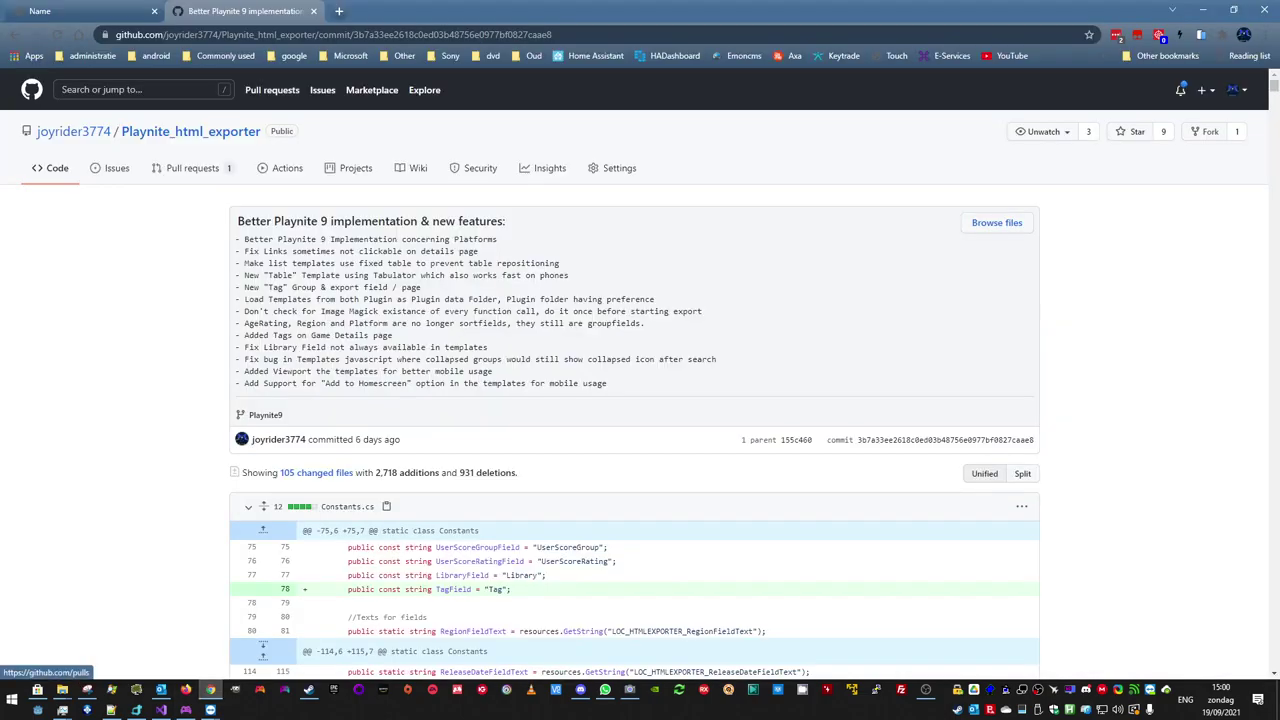
click(338, 11)
click(225, 55)
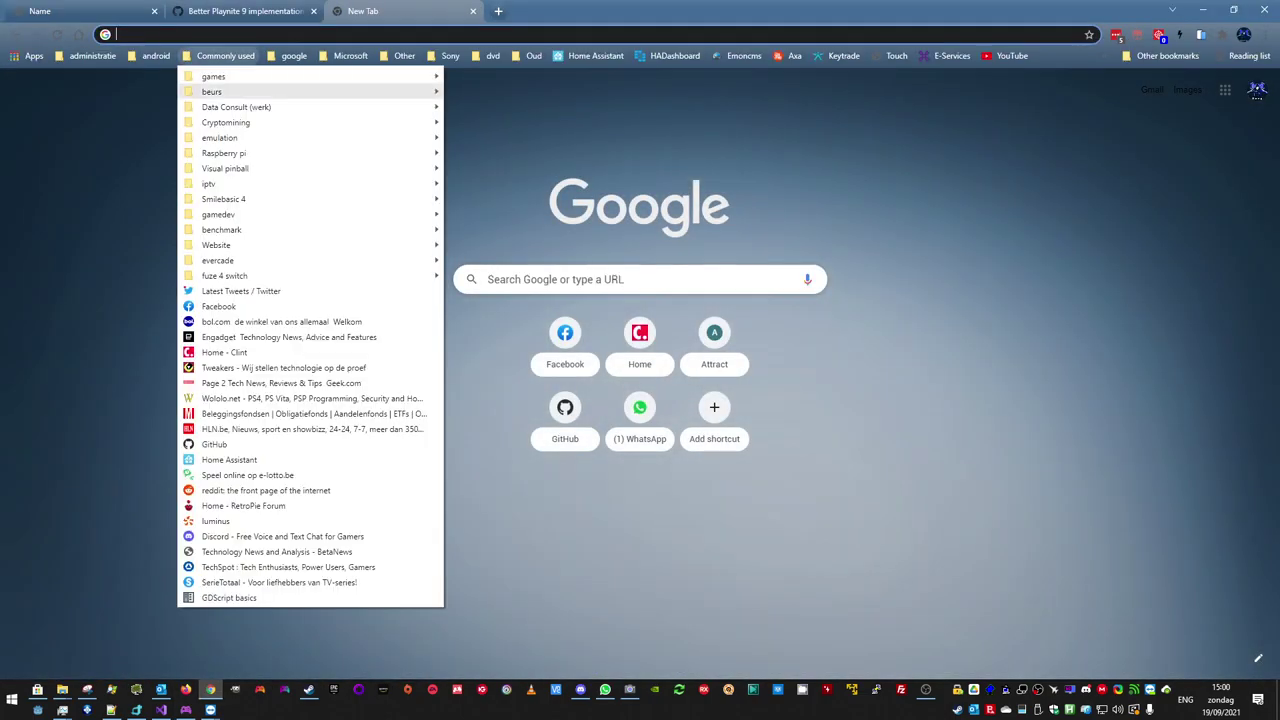
mouse_move(213, 76)
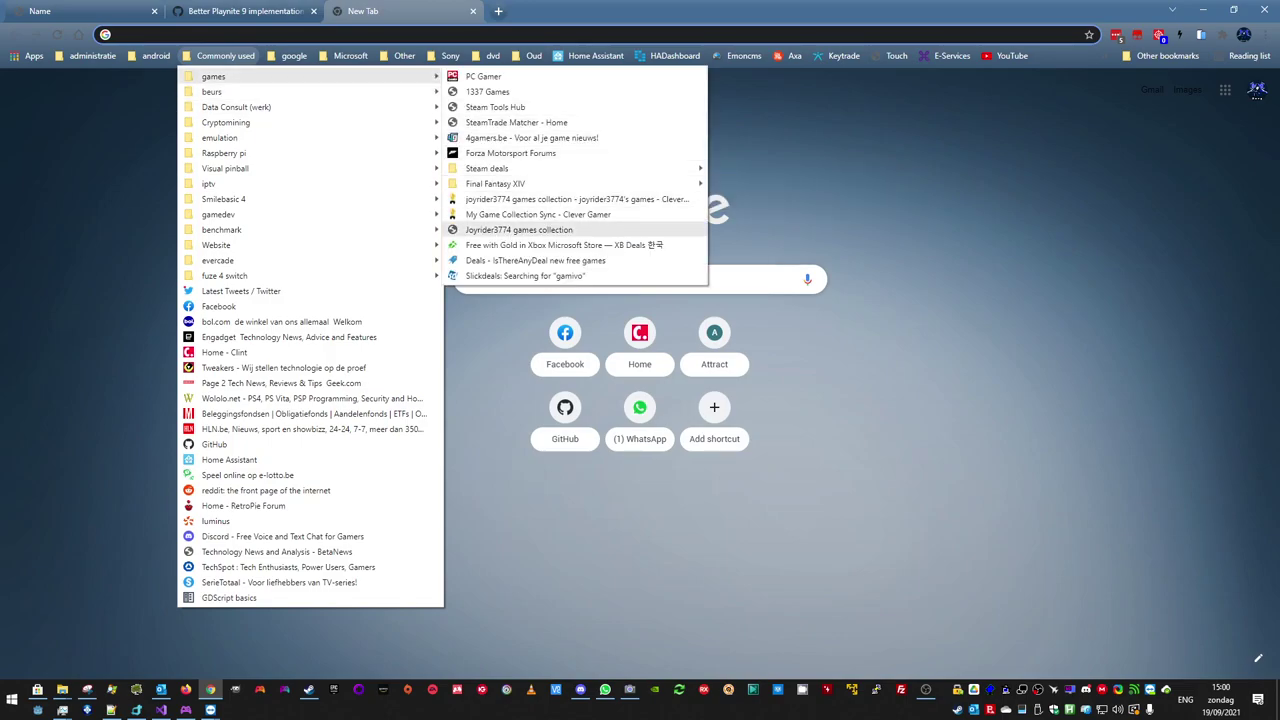
click(519, 229)
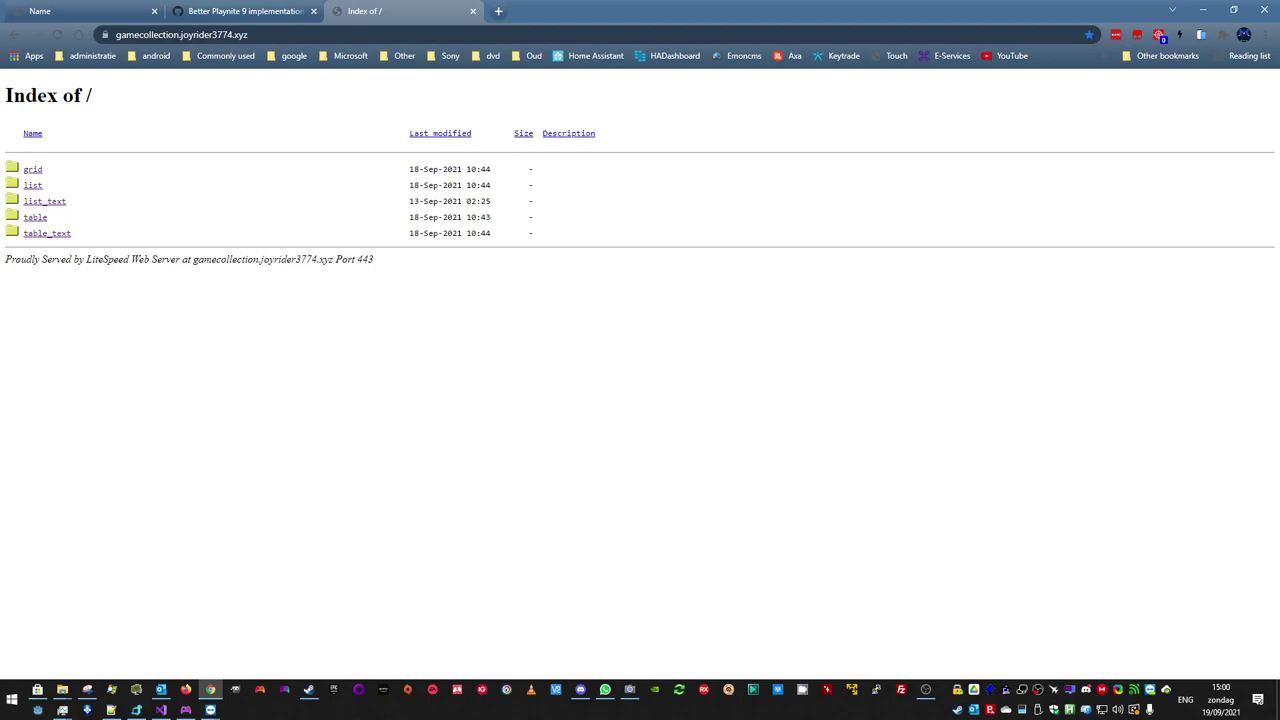
- Open the collection's table version and scroll through the game listing
click(35, 217)
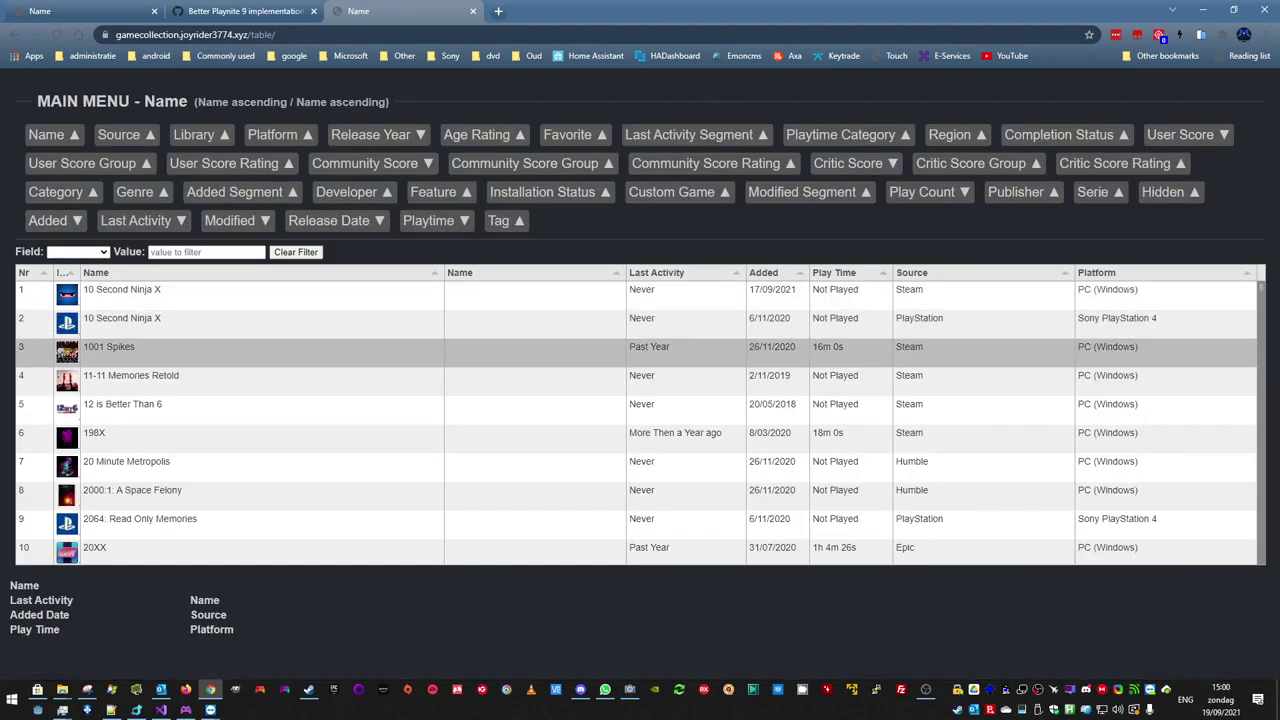
scroll(637, 423, down, 7)
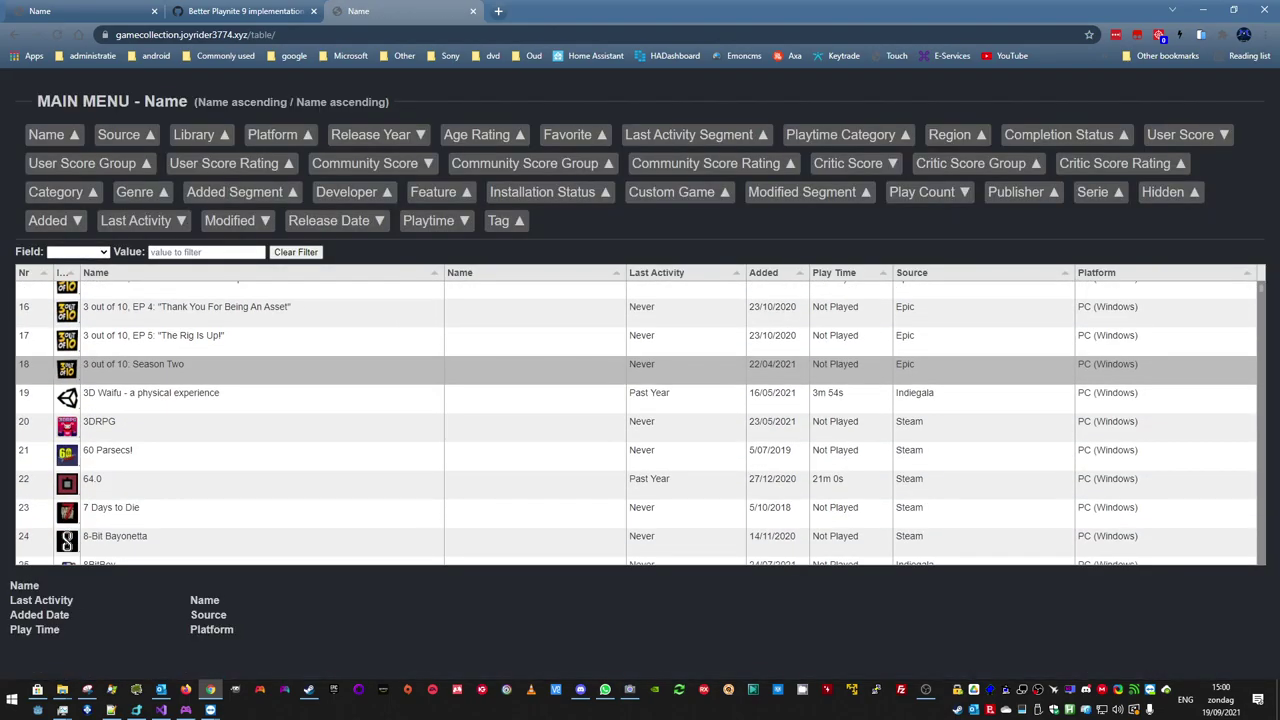
scroll(637, 400, down, 7)
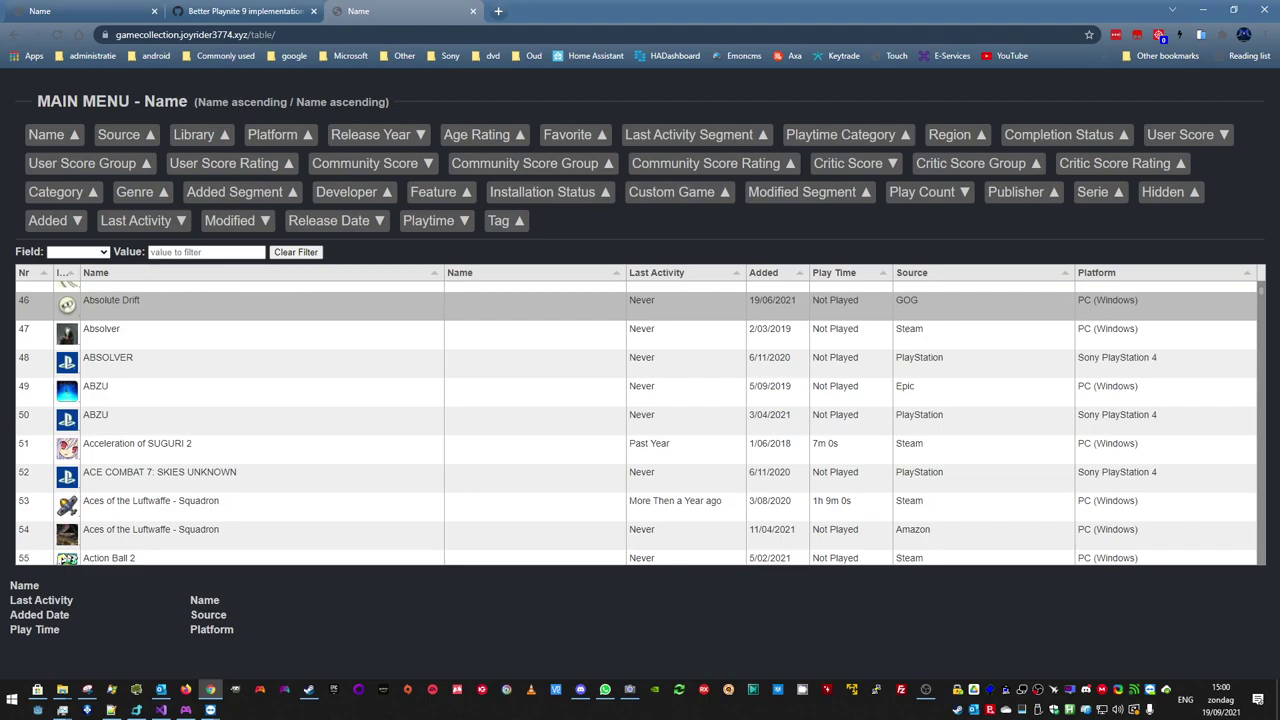
scroll(637, 423, down, 6)
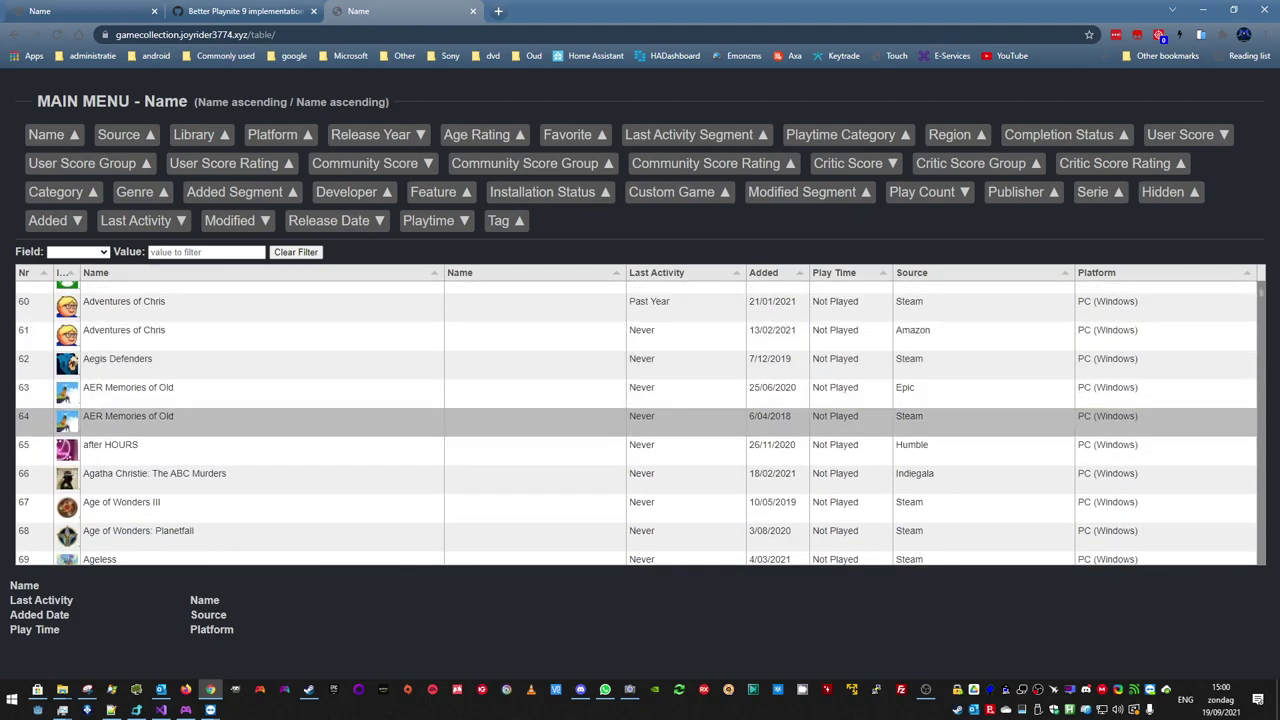
scroll(637, 423, down, 10)
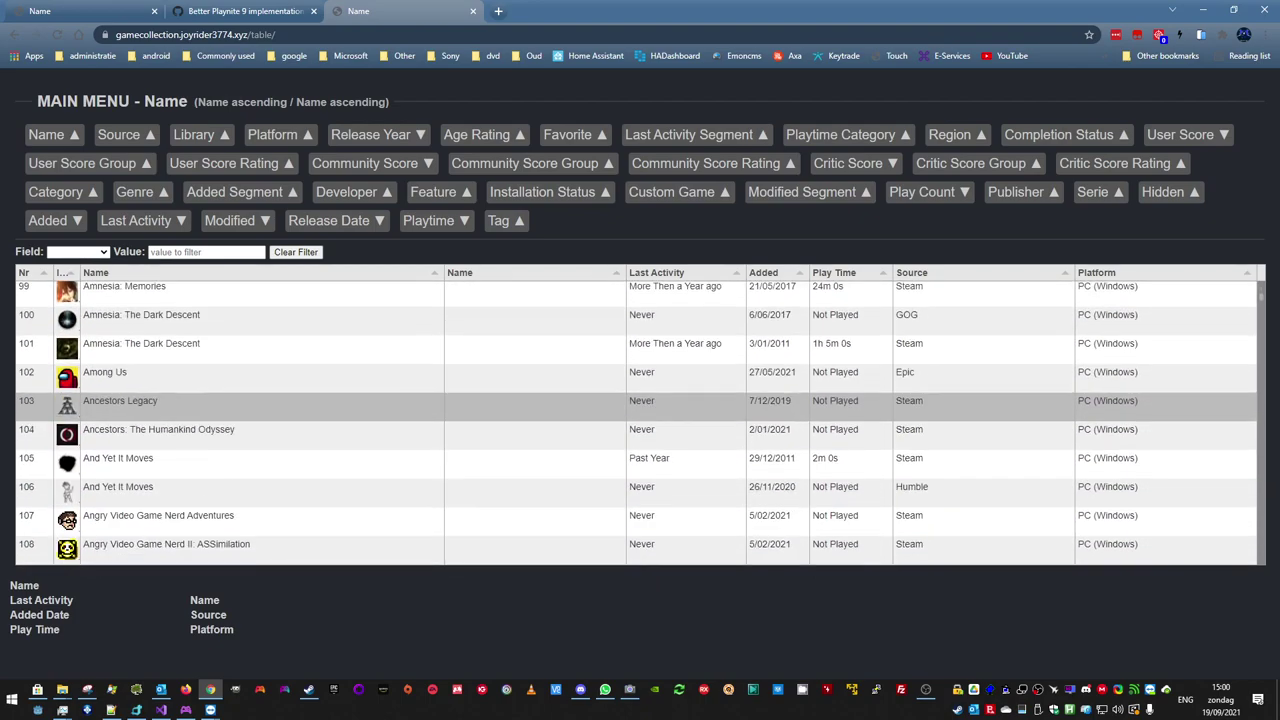
scroll(637, 423, down, 3)
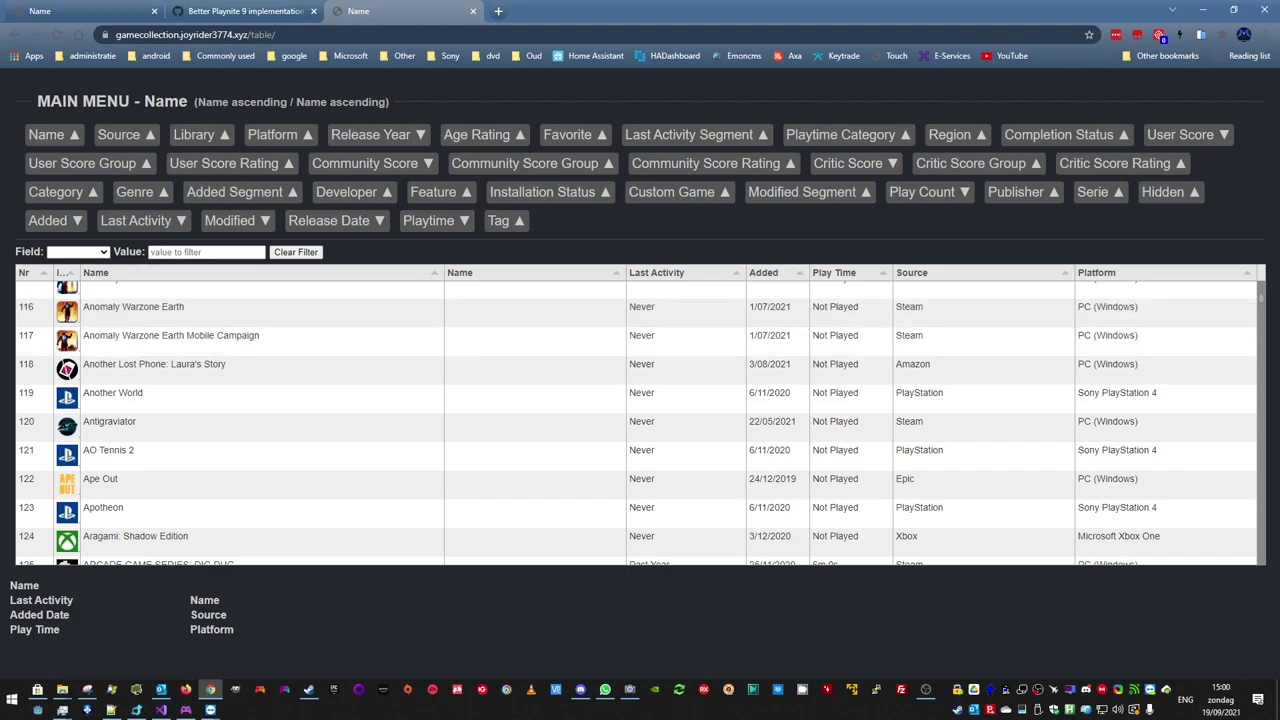
scroll(637, 423, down, 20)
scroll(637, 423, down, 20)
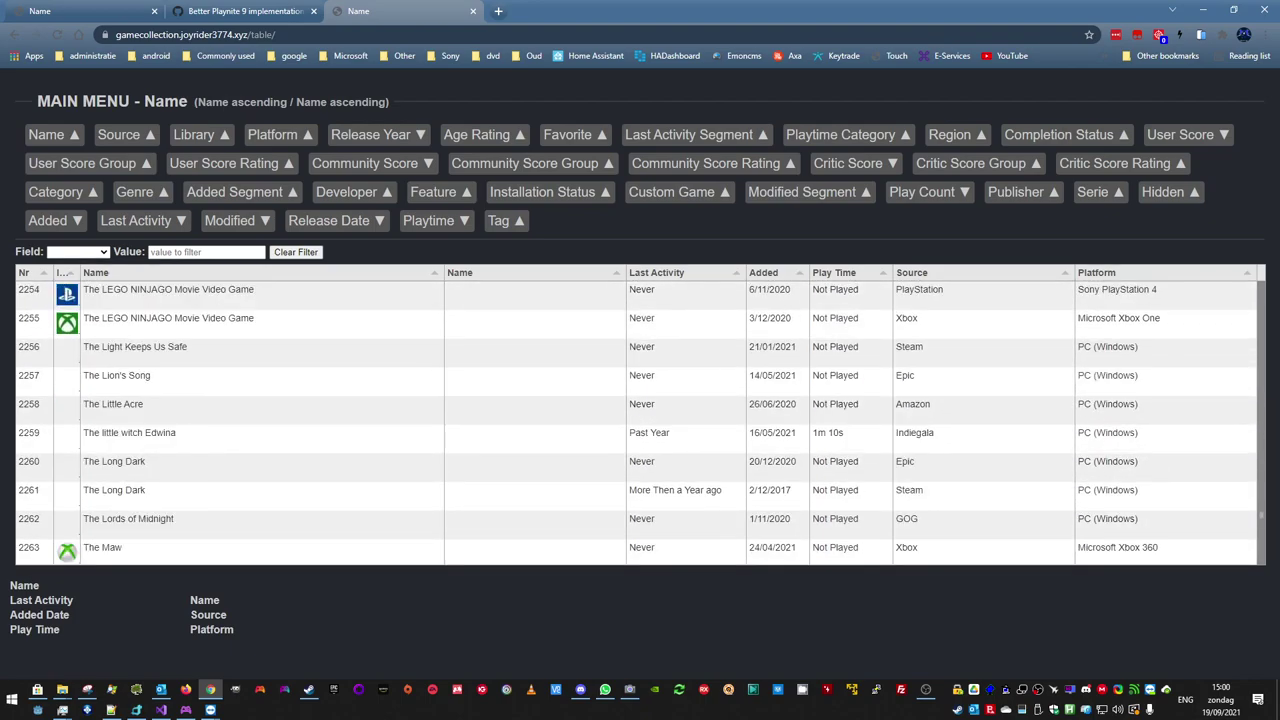
scroll(637, 423, up, 20)
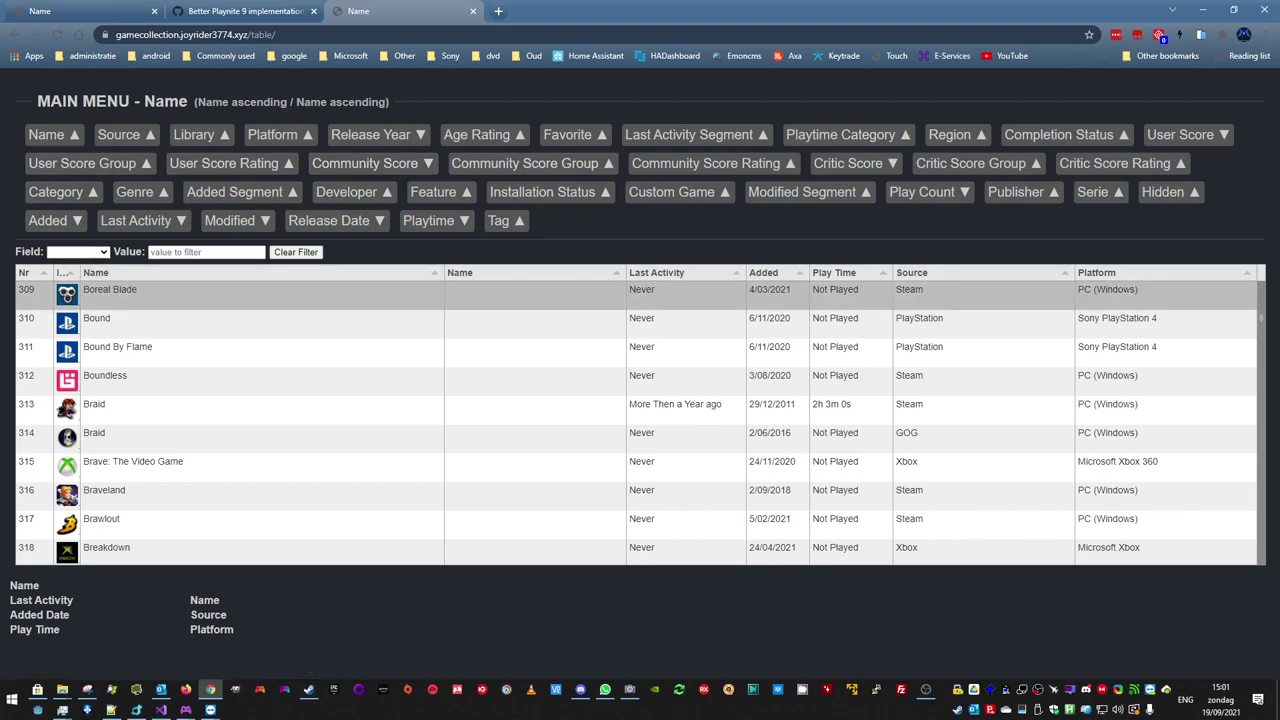
- View Boreal Blade's details and its detail page, then go back to the table
click(250, 290)
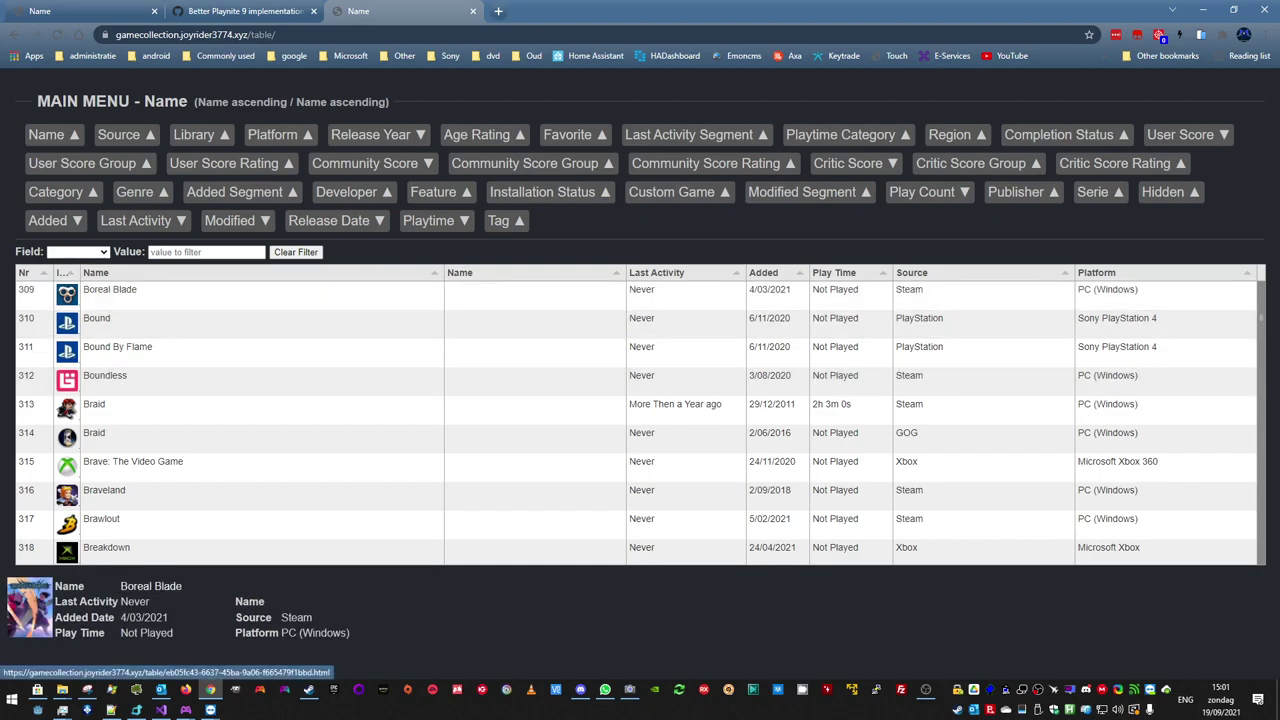
click(137, 586)
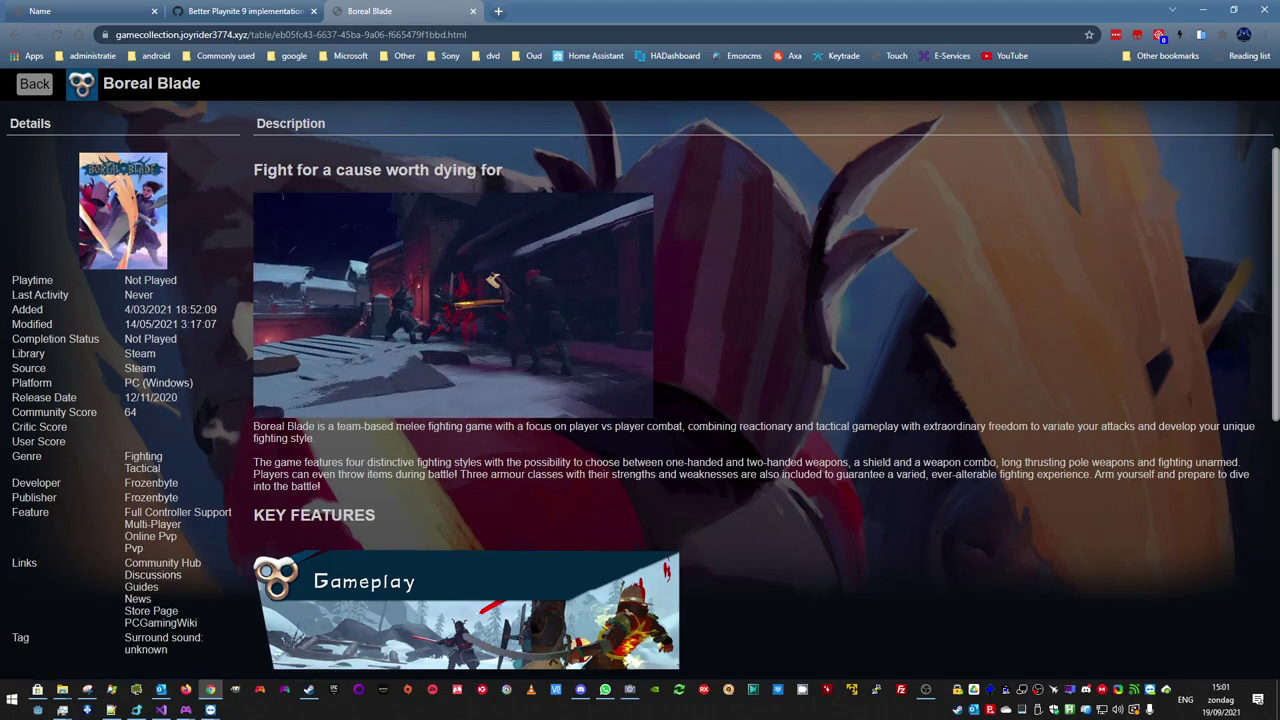
key(alt+Left)
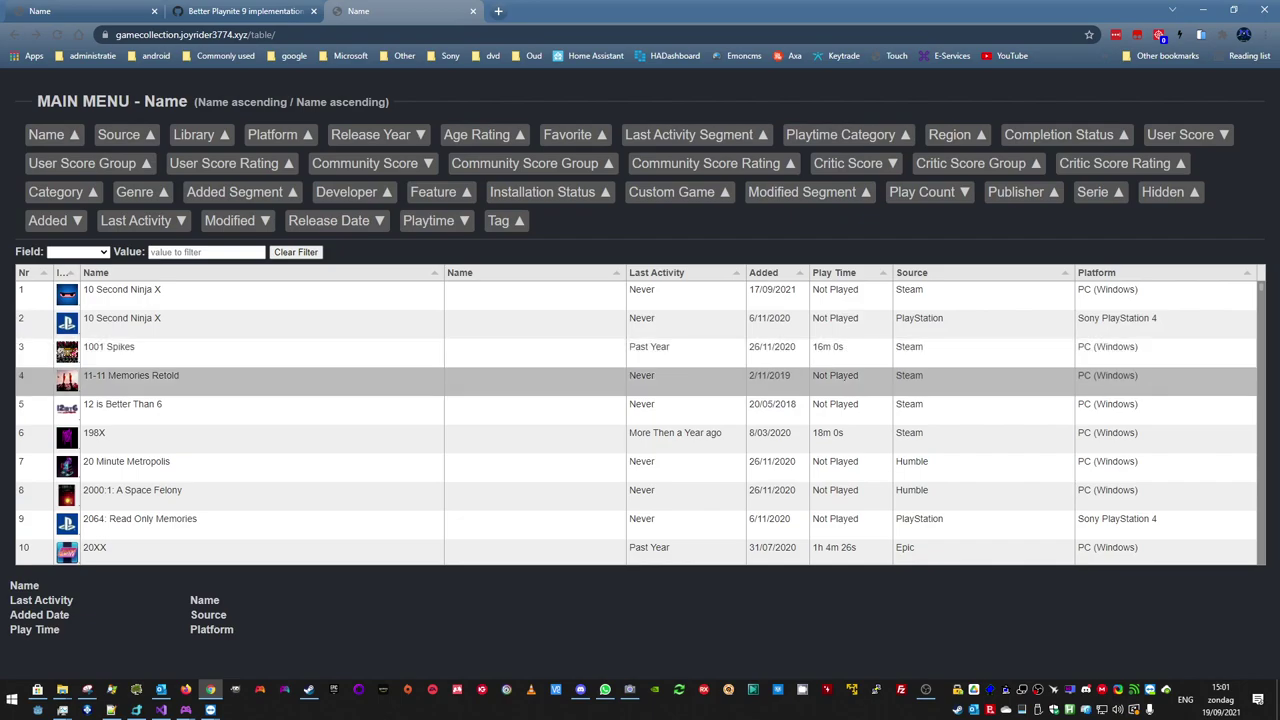
- Open the 11-11 Memories Retold detail page, then return to the game table
double_click(131, 375)
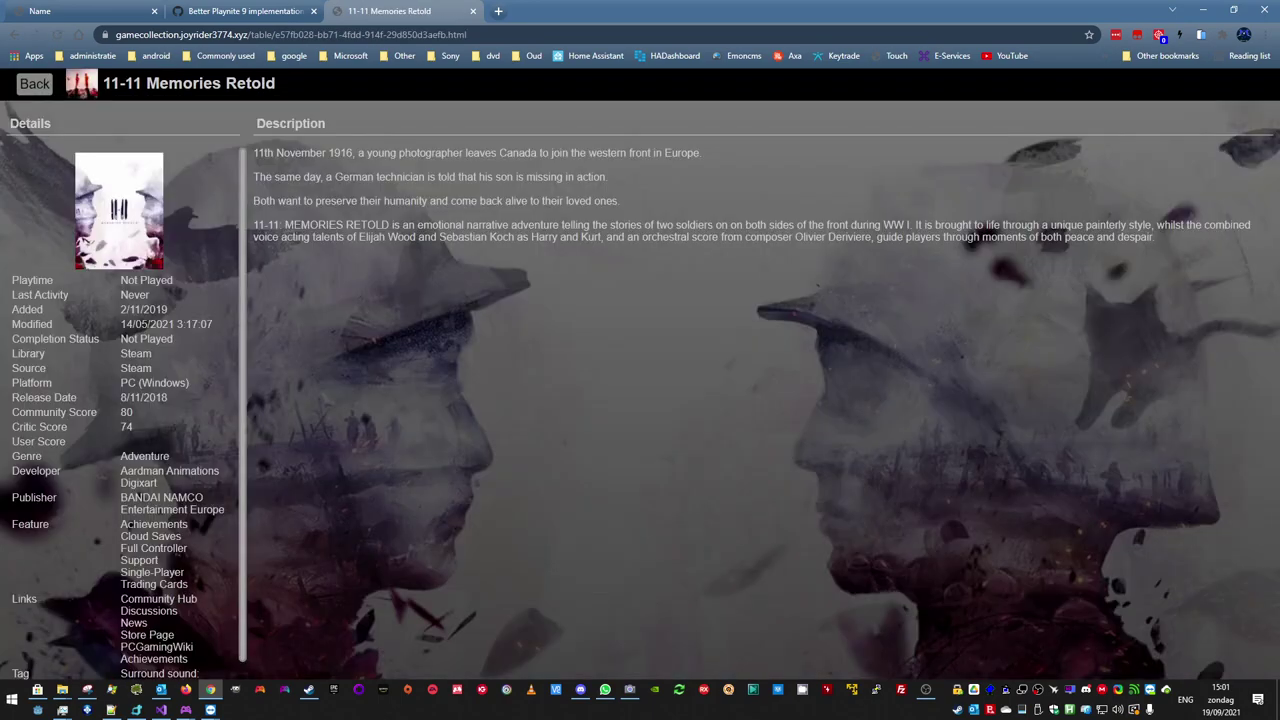
scroll(149, 600, down, 1)
scroll(149, 605, up, 1)
click(34, 84)
scroll(637, 423, down, 8)
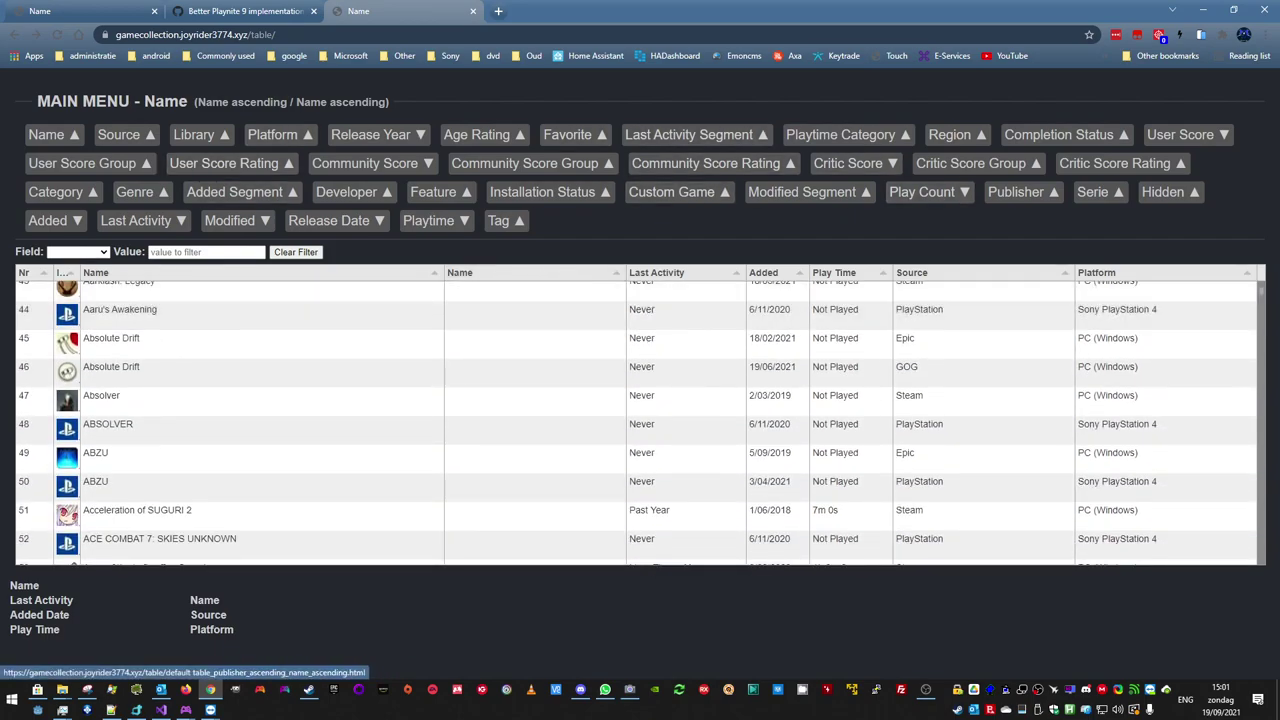
- Sort the game list by Play Count, toggling the column ascending and back to descending
click(922, 192)
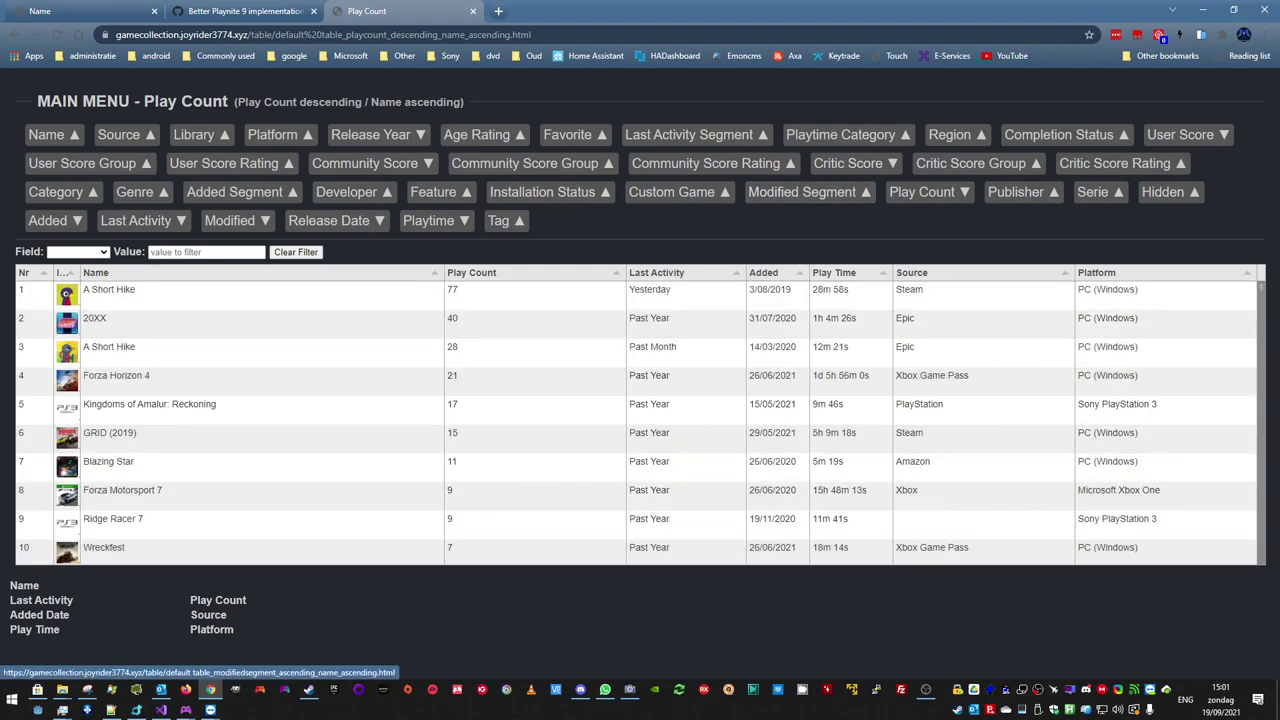
click(471, 272)
click(471, 272)
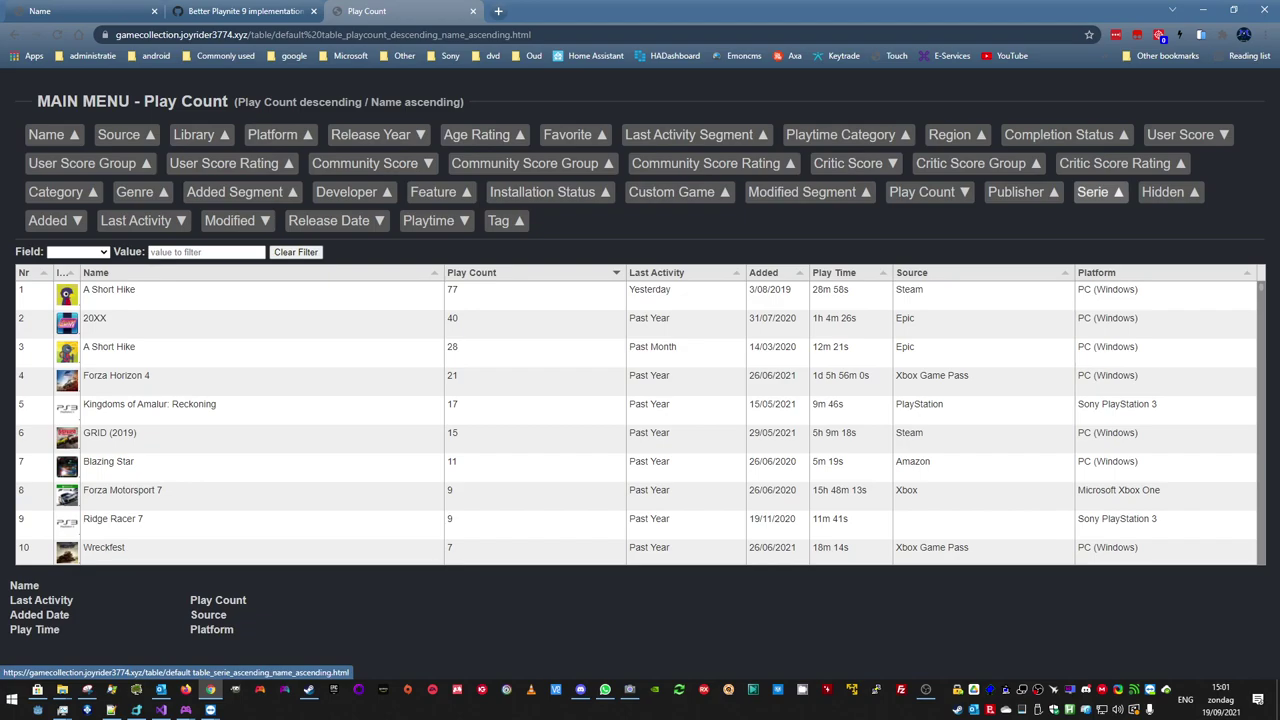
- Switch to the list sorted by Added date and sort by the Added column
click(47, 220)
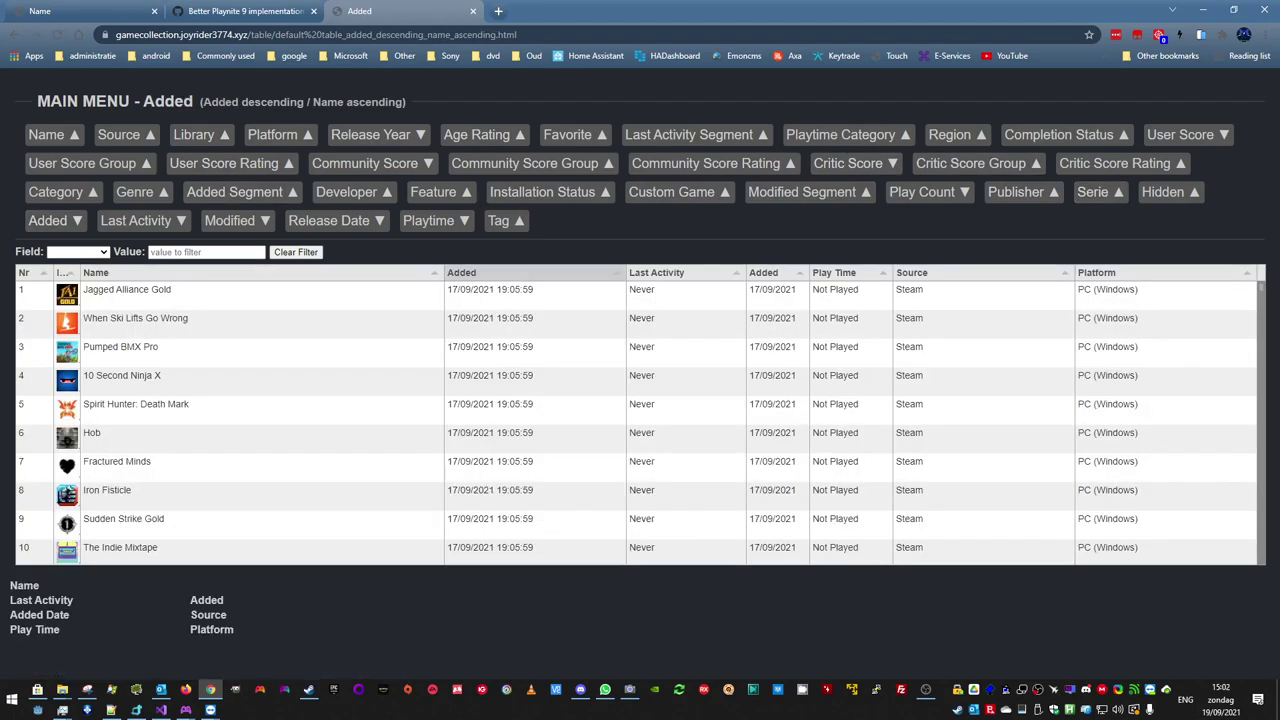
click(530, 272)
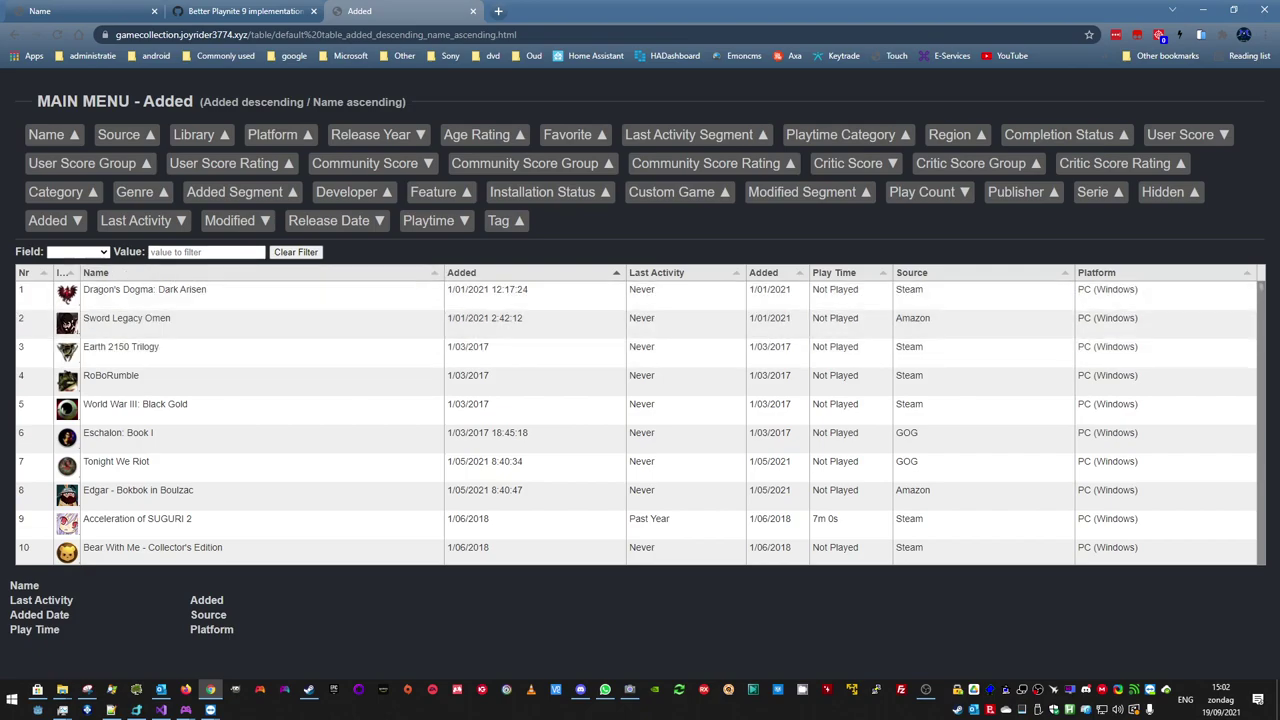
click(78, 252)
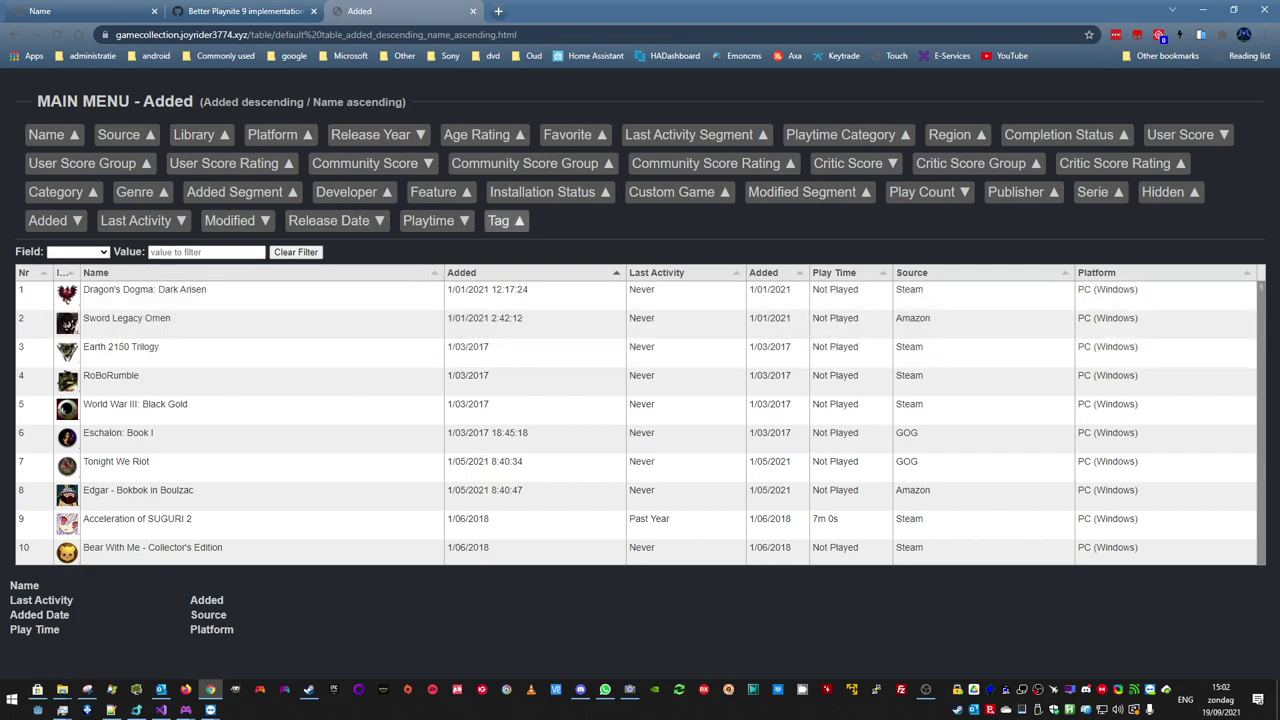
- Back on the Name table, filter by Name trying 'mario', then clear the filter
click(46, 134)
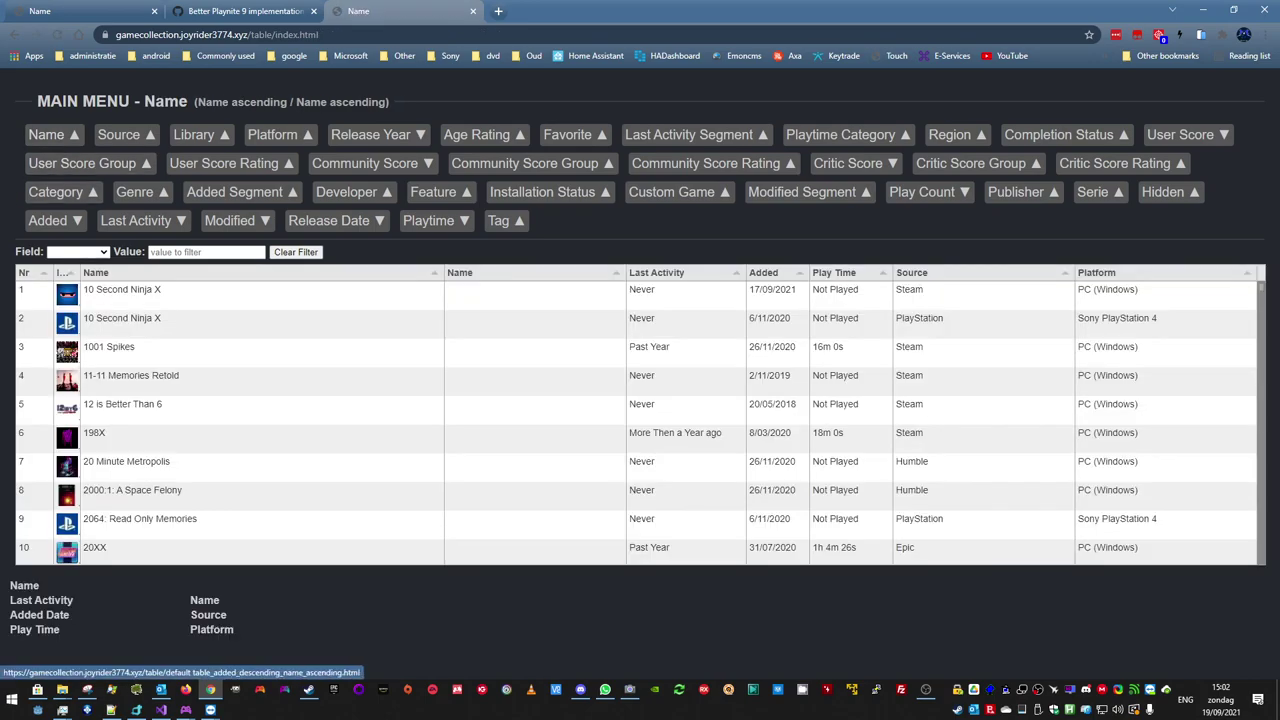
click(78, 252)
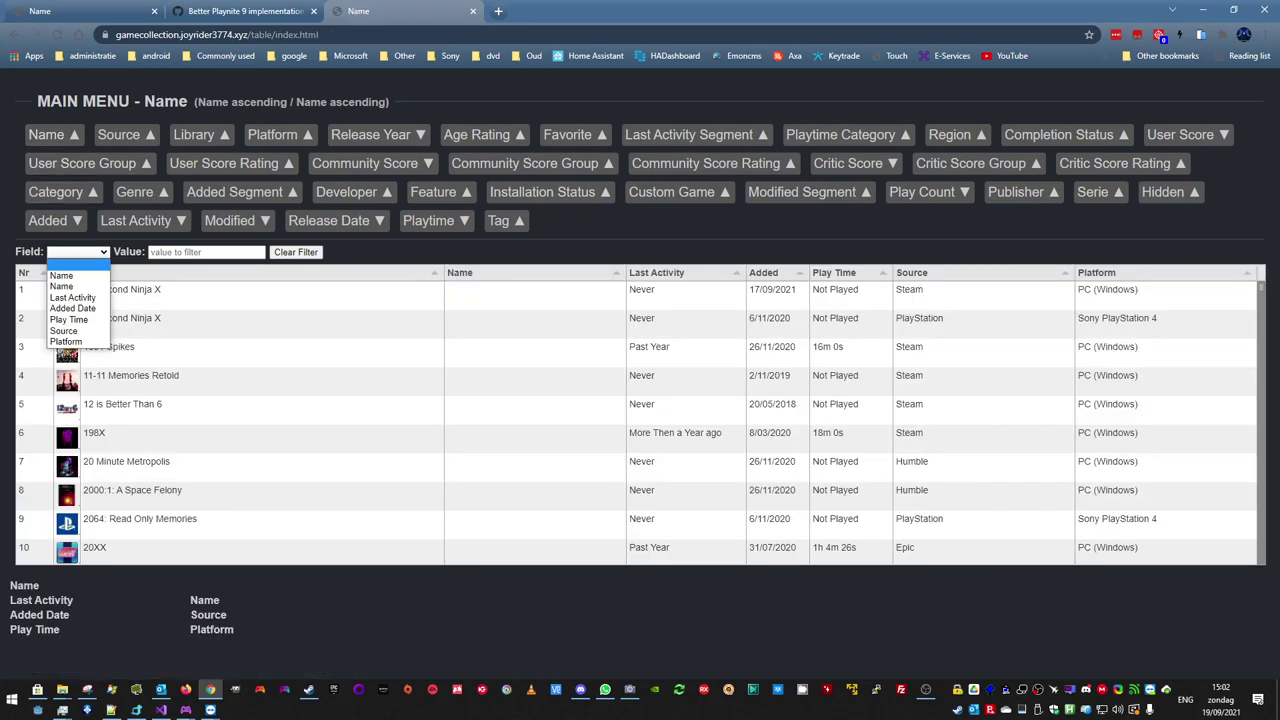
key(Return)
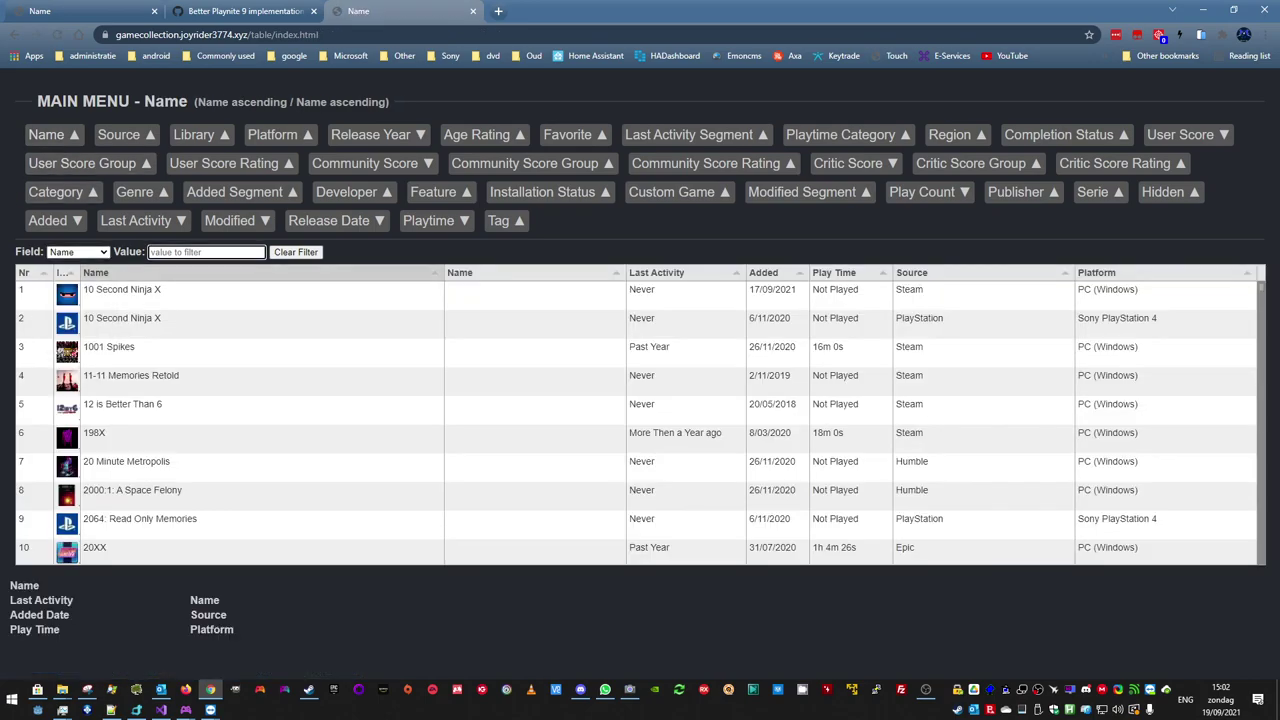
text(mario)
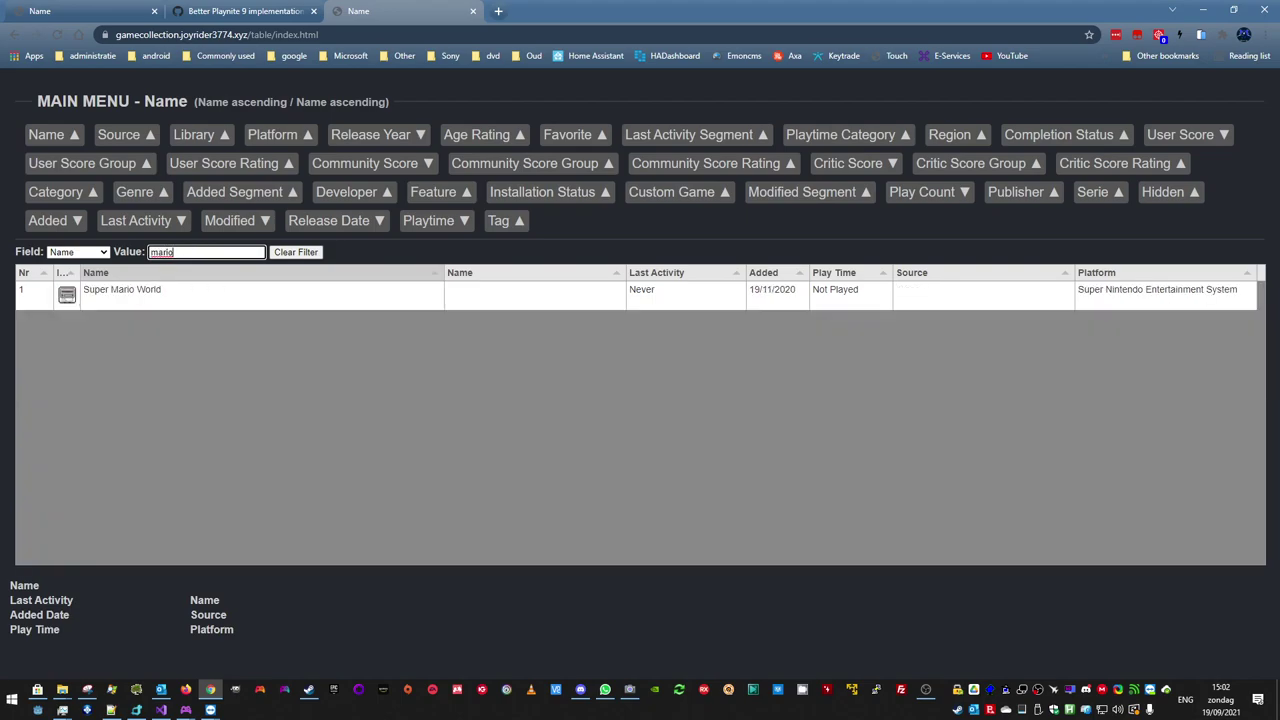
key(BackSpace)
key(BackSpace)
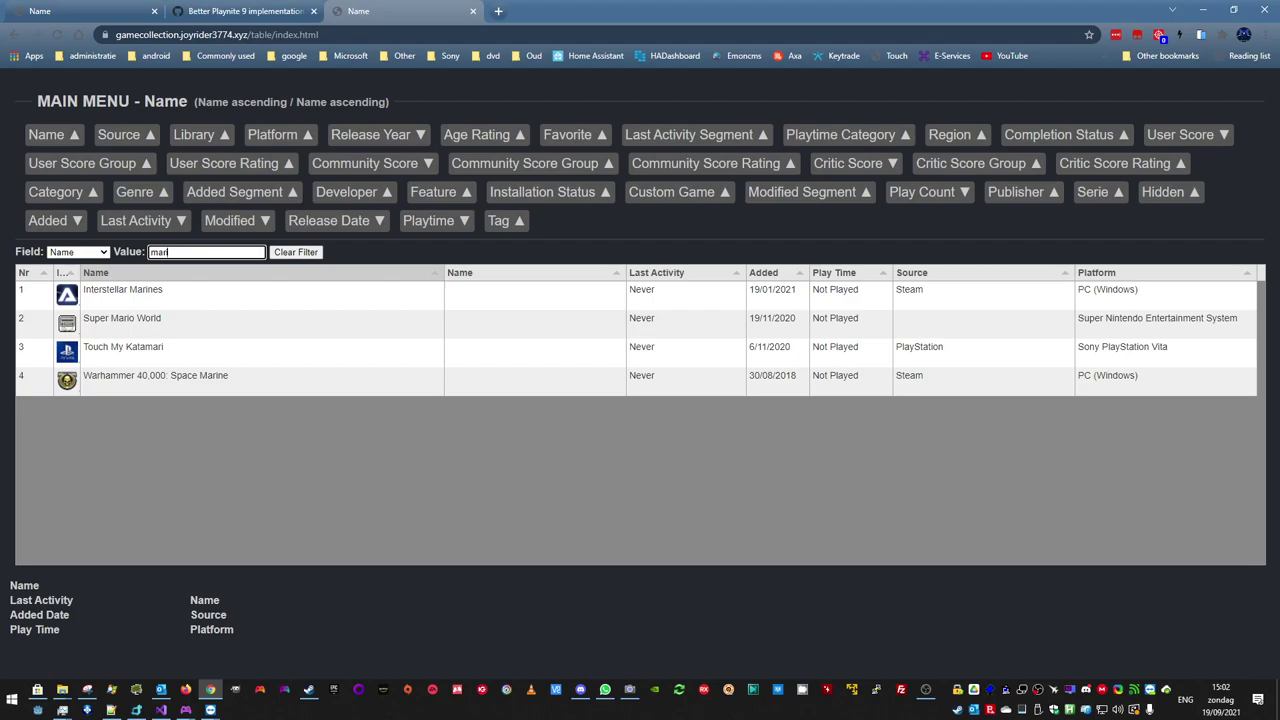
key(BackSpace)
key(BackSpace)
key(BackSpace)
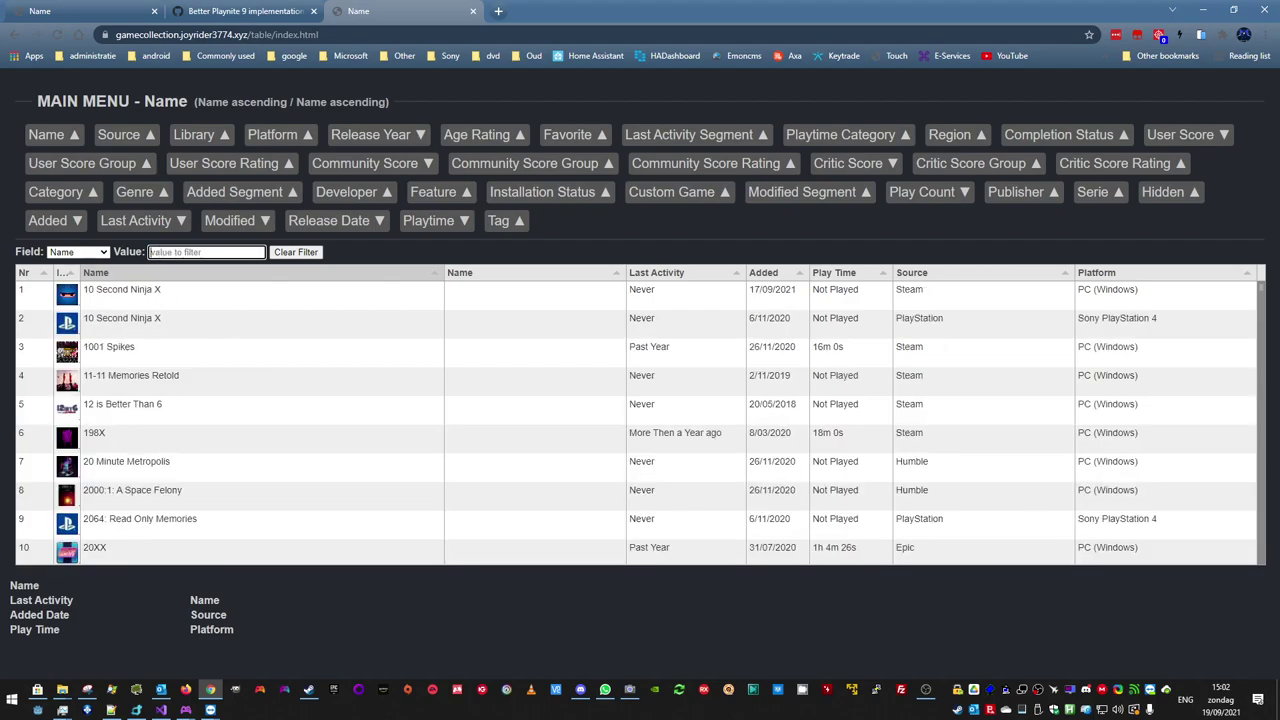
- Filter names by 'grand' to 7 games, view Grand Theft Auto V details, and restore the window
text(gran )
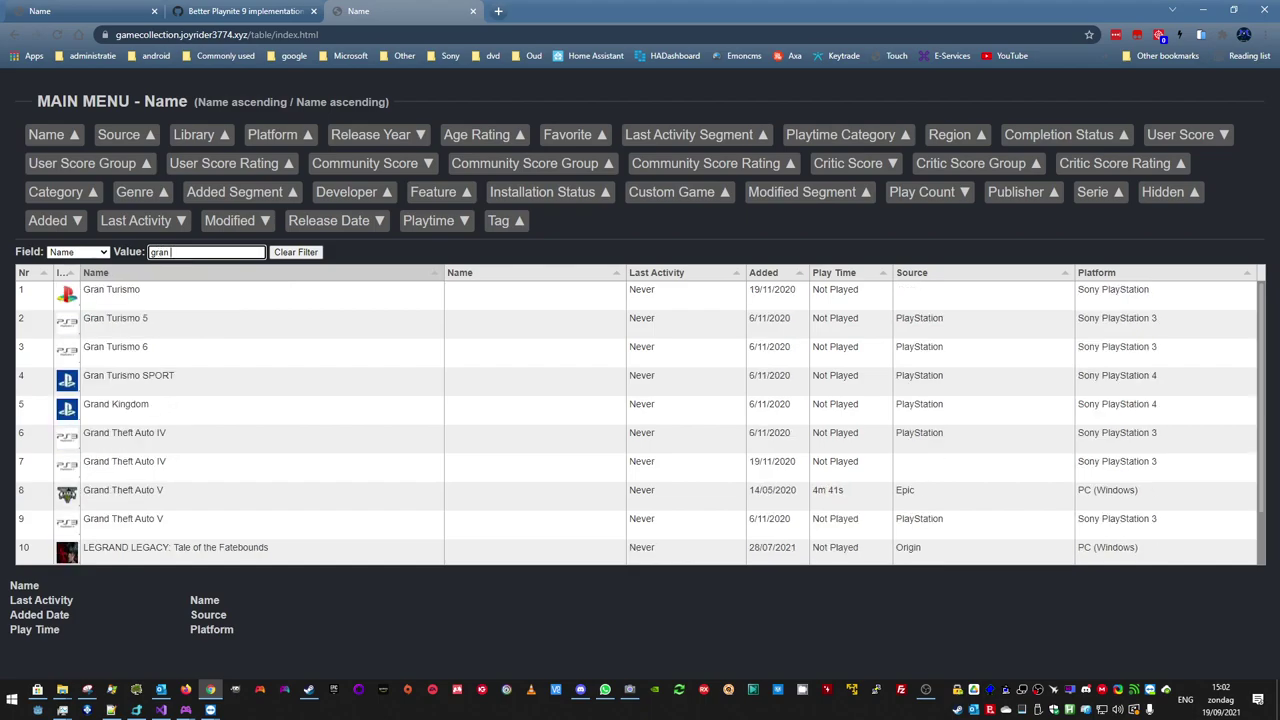
text(th)
key(BackSpace)
key(BackSpace)
text(d)
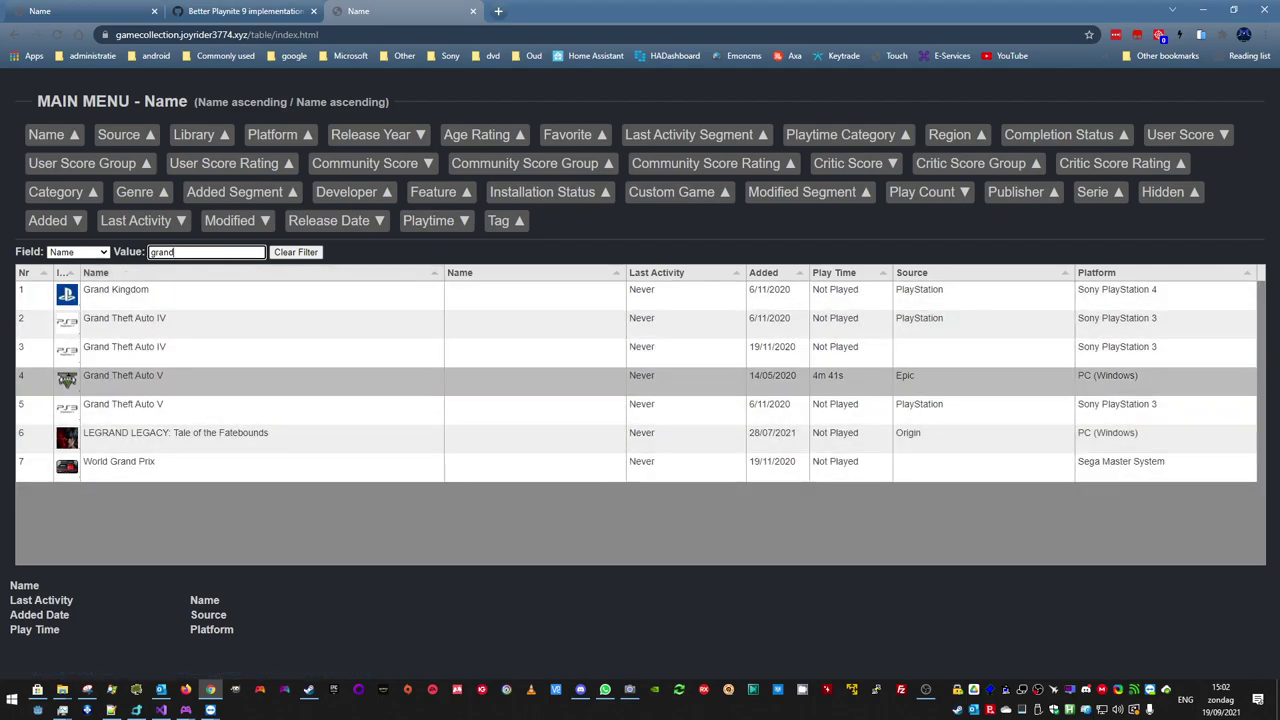
click(200, 410)
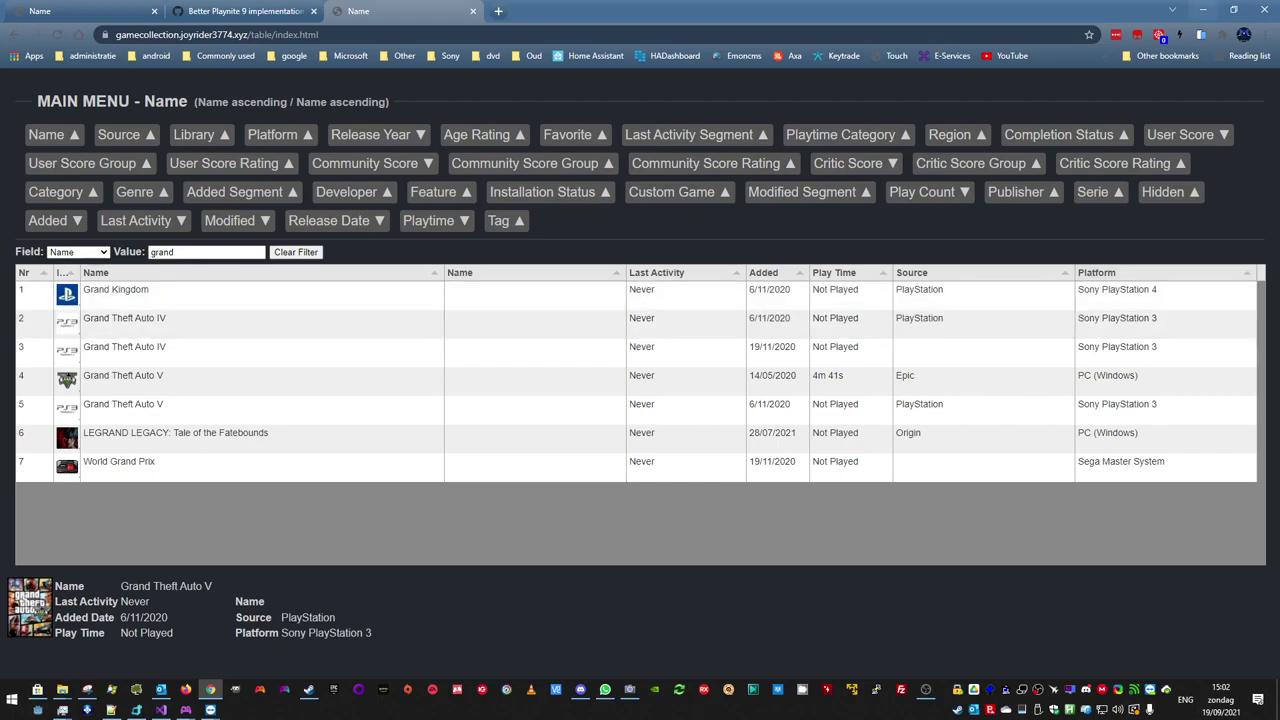
key(super+Down)
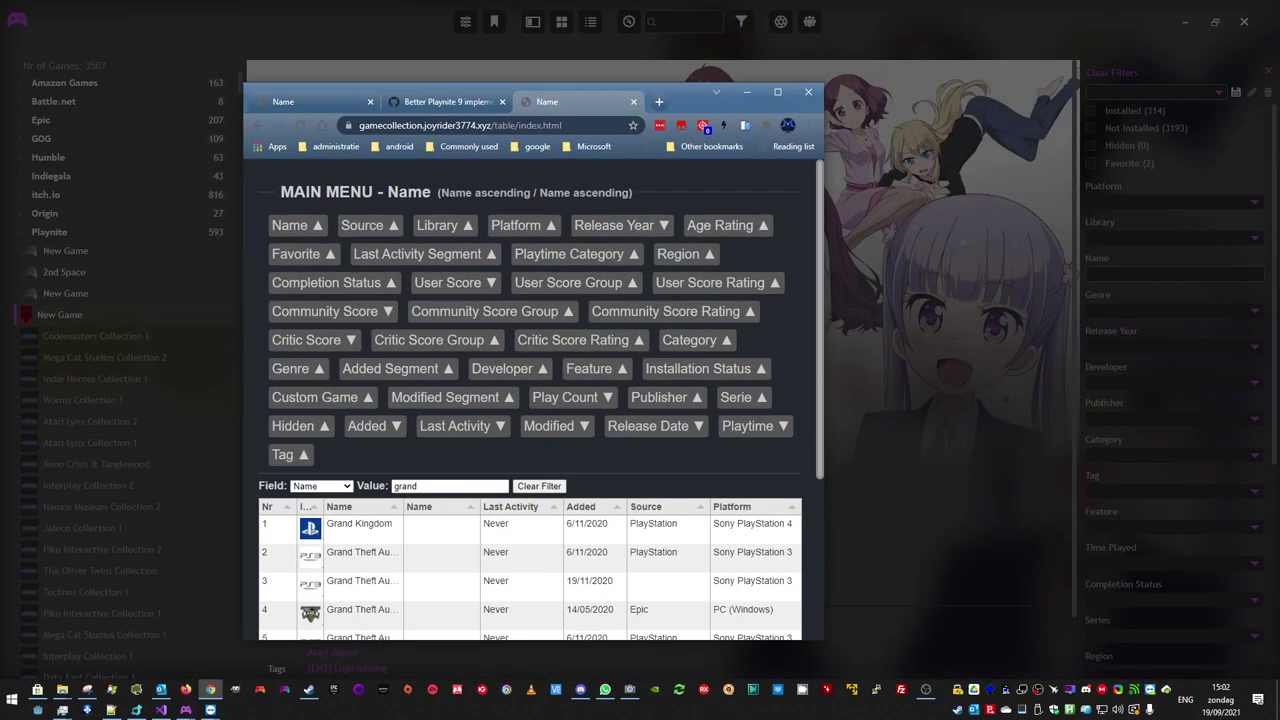
- Move and widen the Chrome window to show more columns, then maximize it
drag(671, 100, 682, 36)
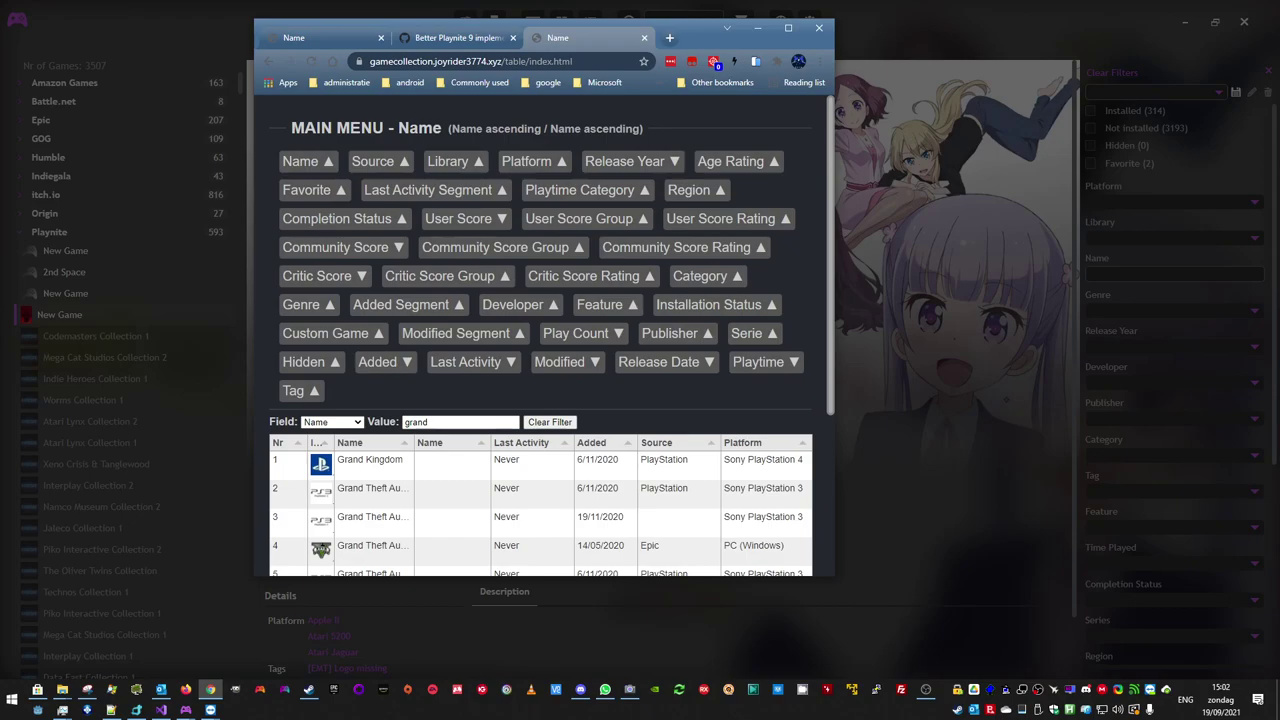
scroll(541, 335, down, 2)
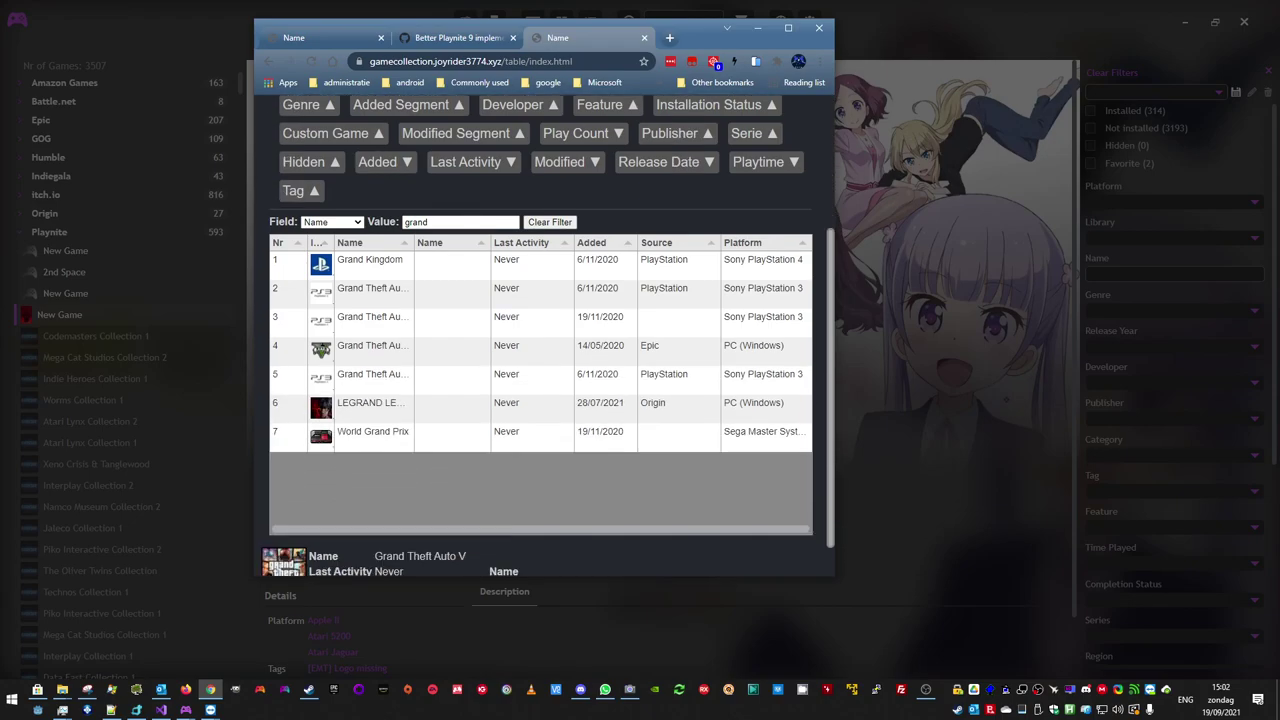
mouse_move(834, 377)
mouse_down()
mouse_move(1051, 417)
mouse_move(1146, 417)
mouse_move(1022, 377)
mouse_move(763, 349)
mouse_move(1105, 400)
mouse_up()
click(1060, 27)
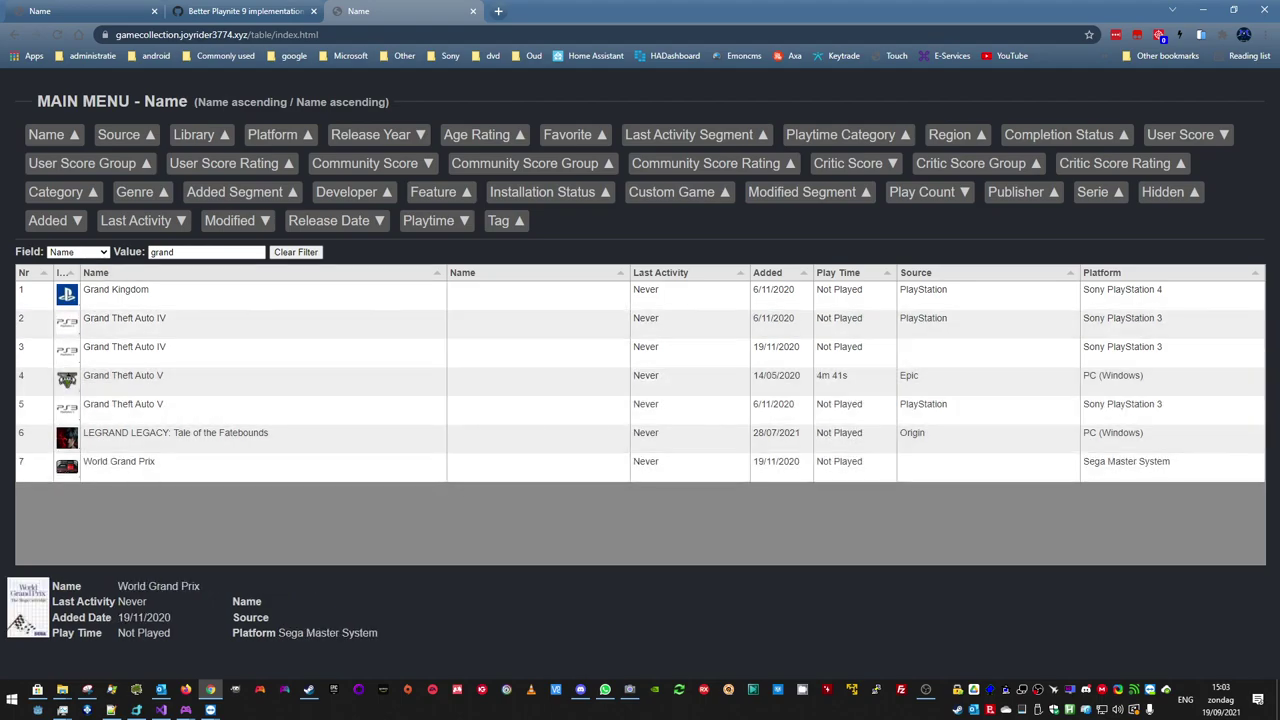
- Edit the address to load the text-only /table_text/ page
key(ctrl+l)
key(End)
key(ctrl+BackSpace)
key(ctrl+BackSpace)
key(ctrl+BackSpace)
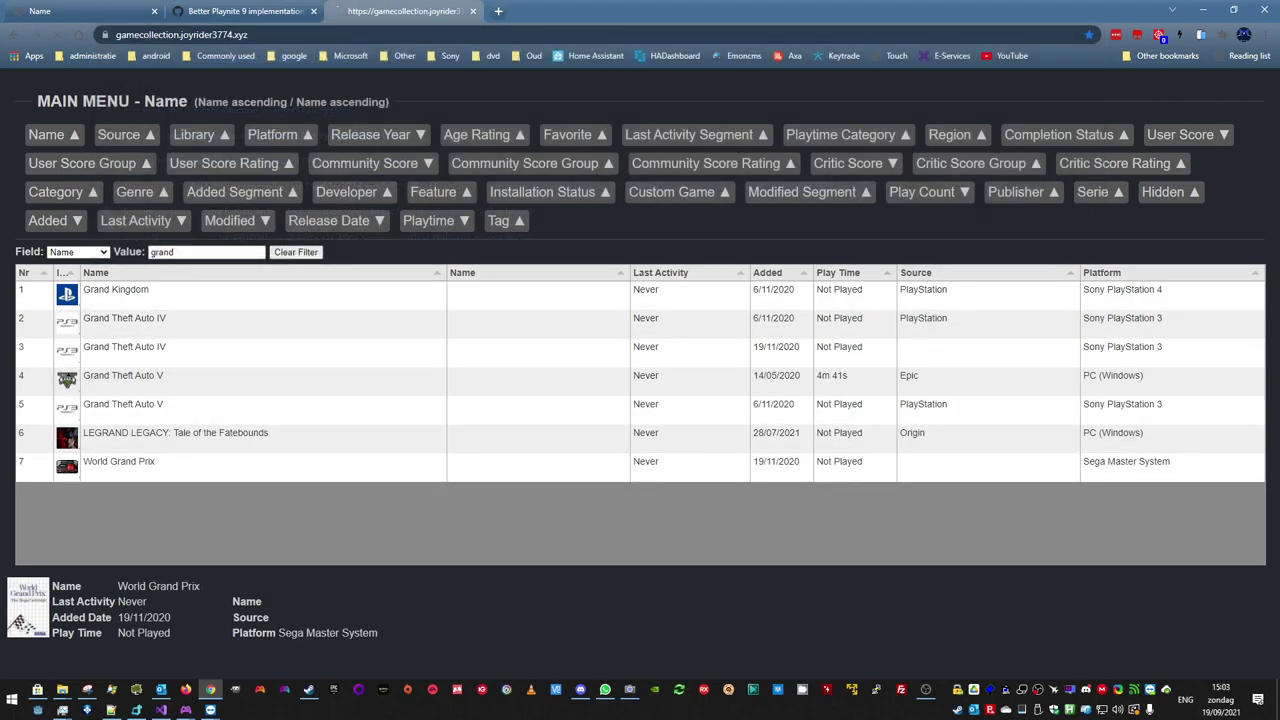
key(Return)
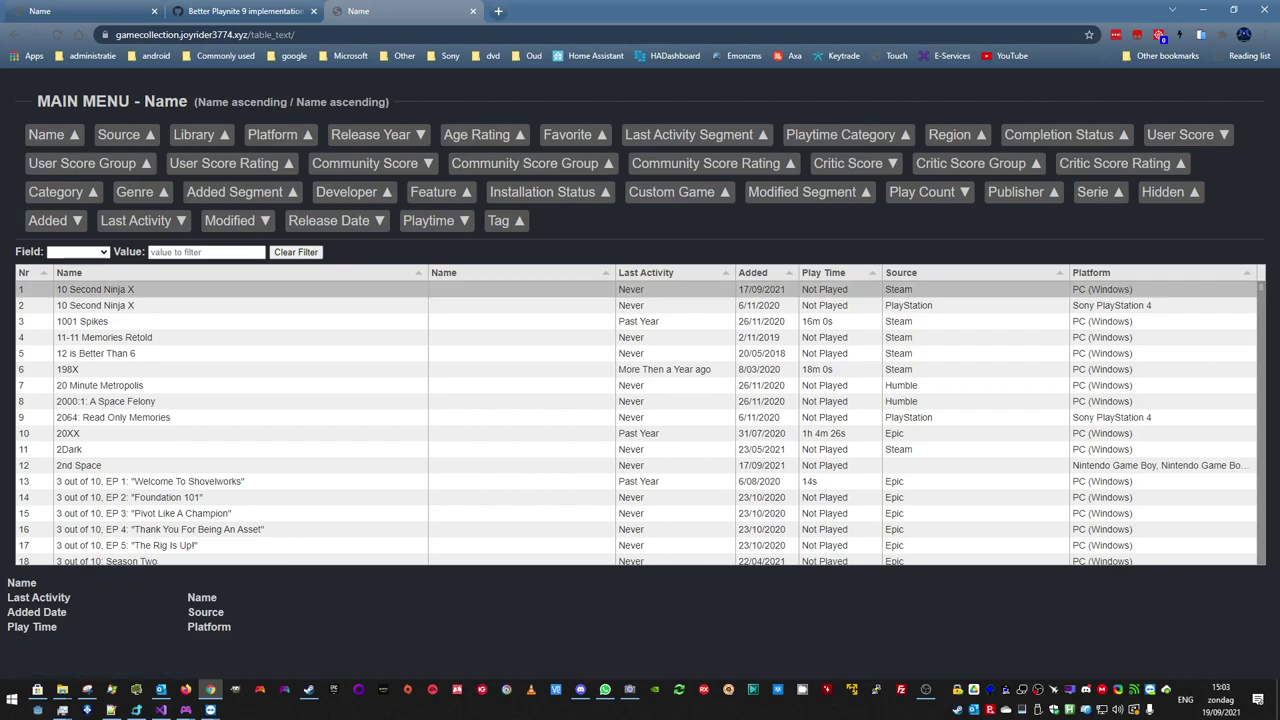
- View 2nd Space details, open the 3 out of 10, EP 3 detail page, then return and scroll
click(78, 465)
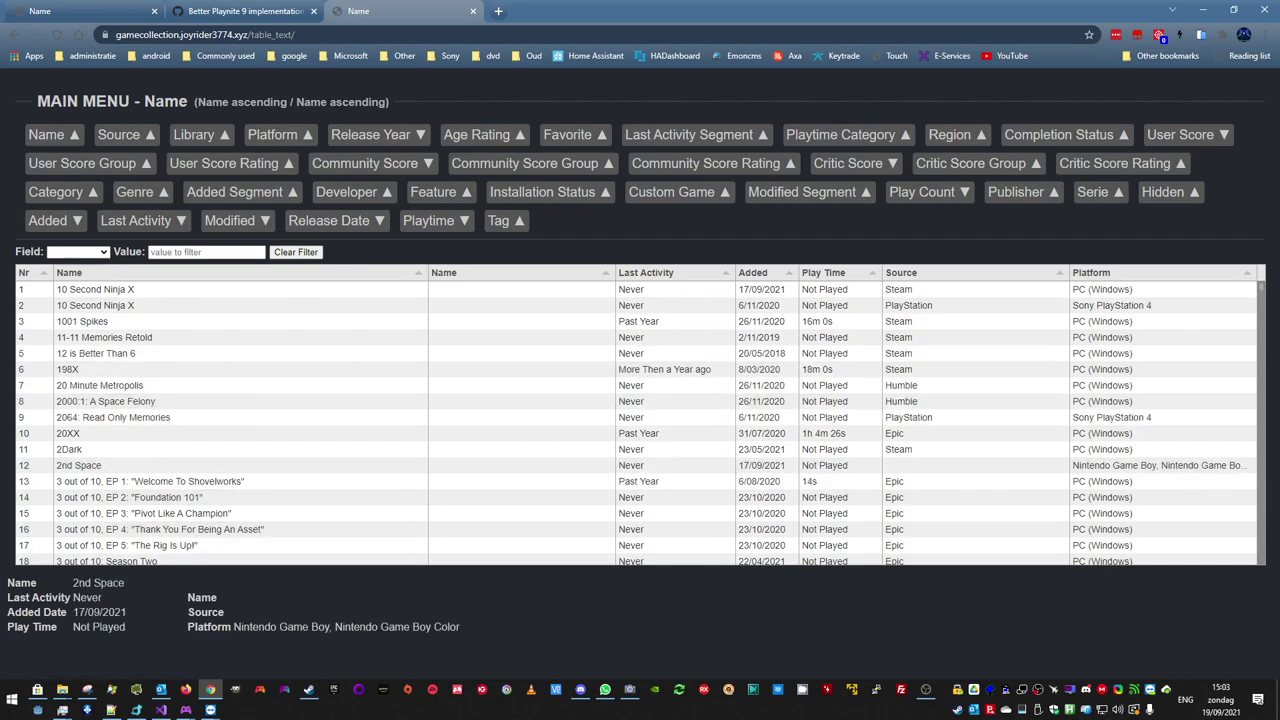
click(143, 513)
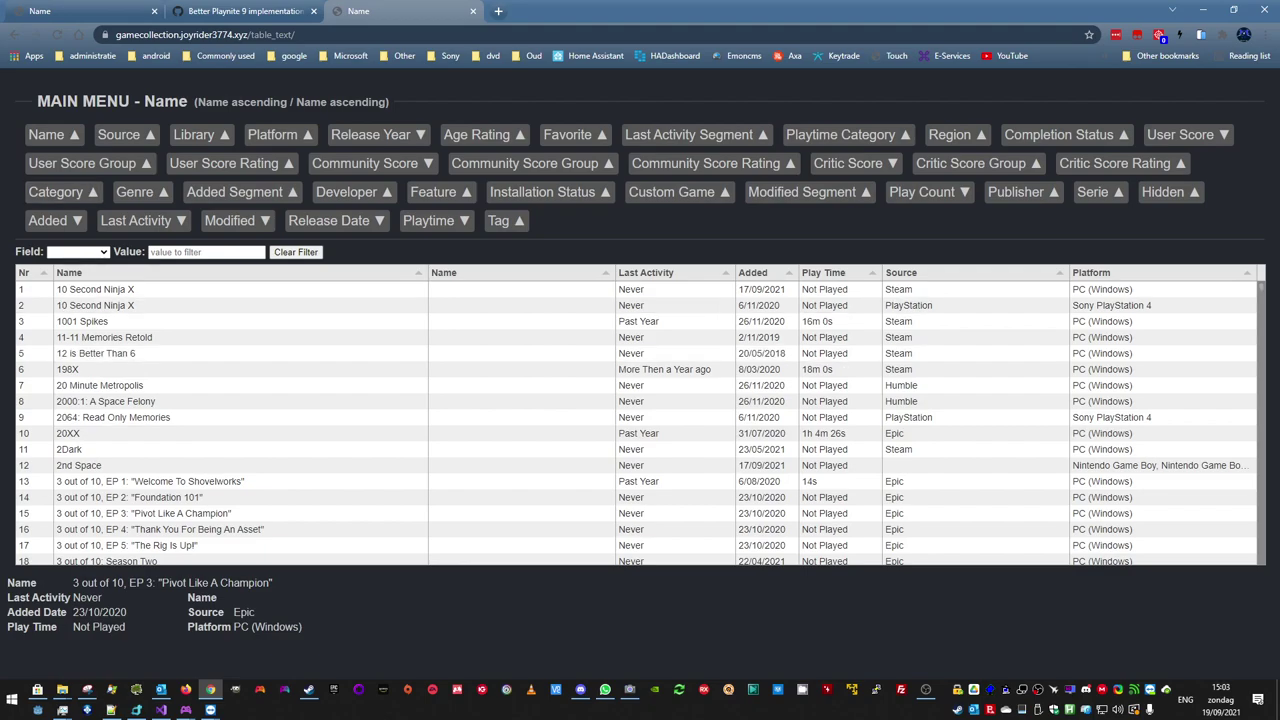
click(248, 583)
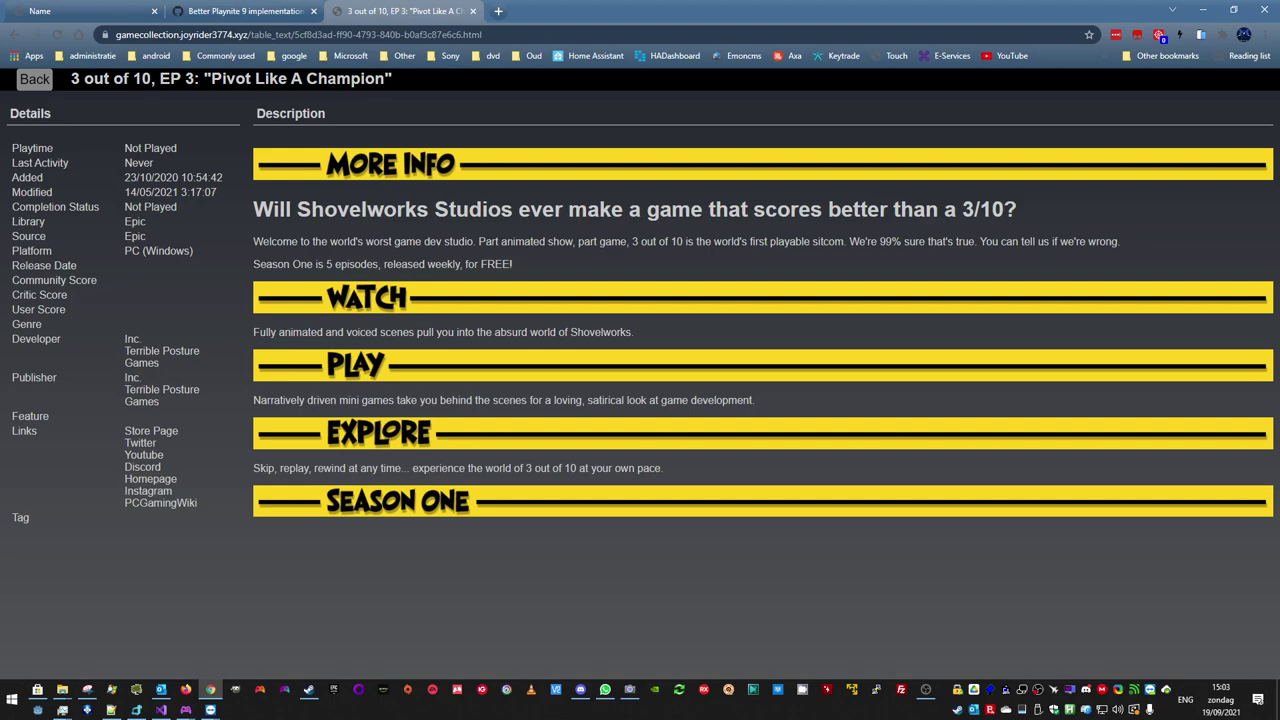
key(alt+Left)
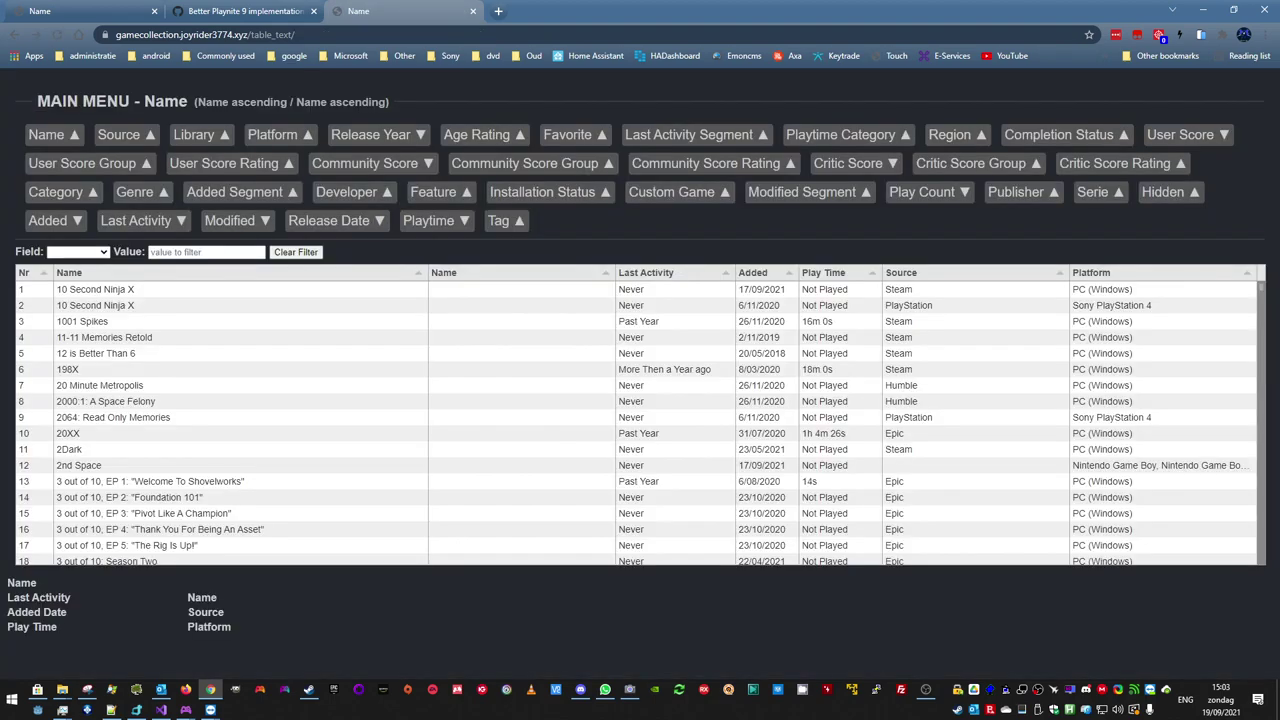
scroll(640, 420, down, 3)
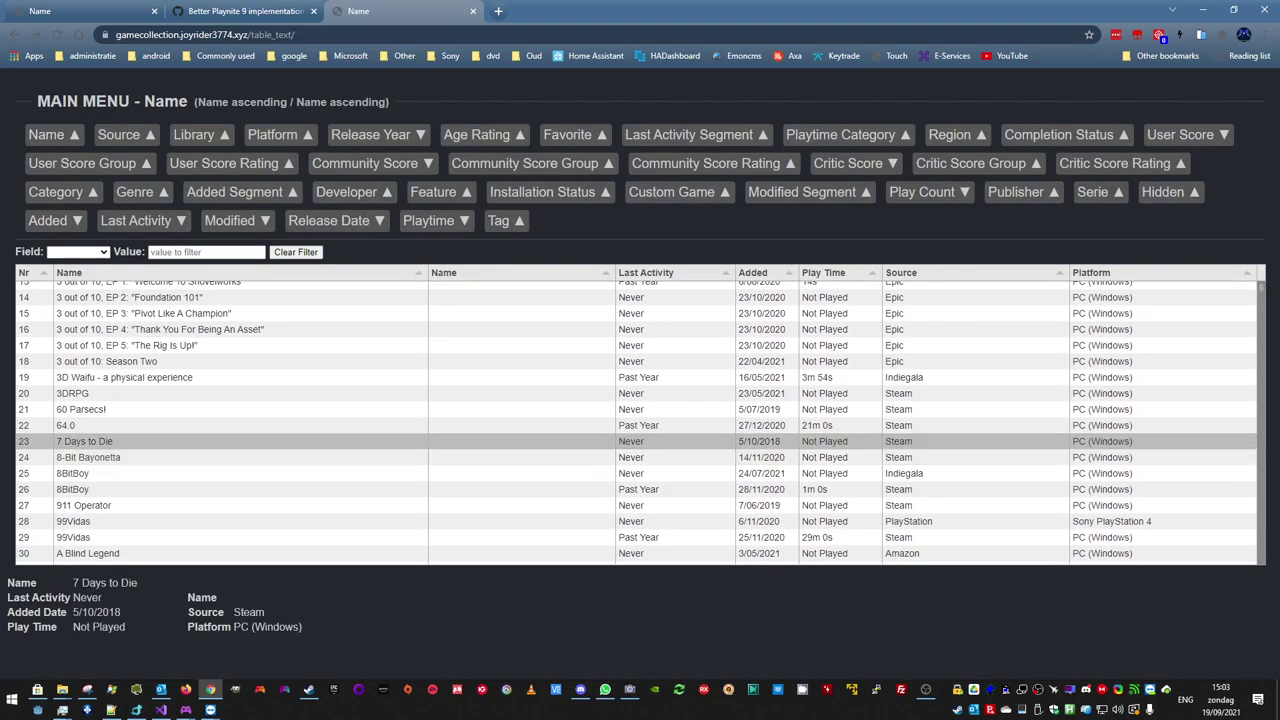
scroll(640, 424, down, 3)
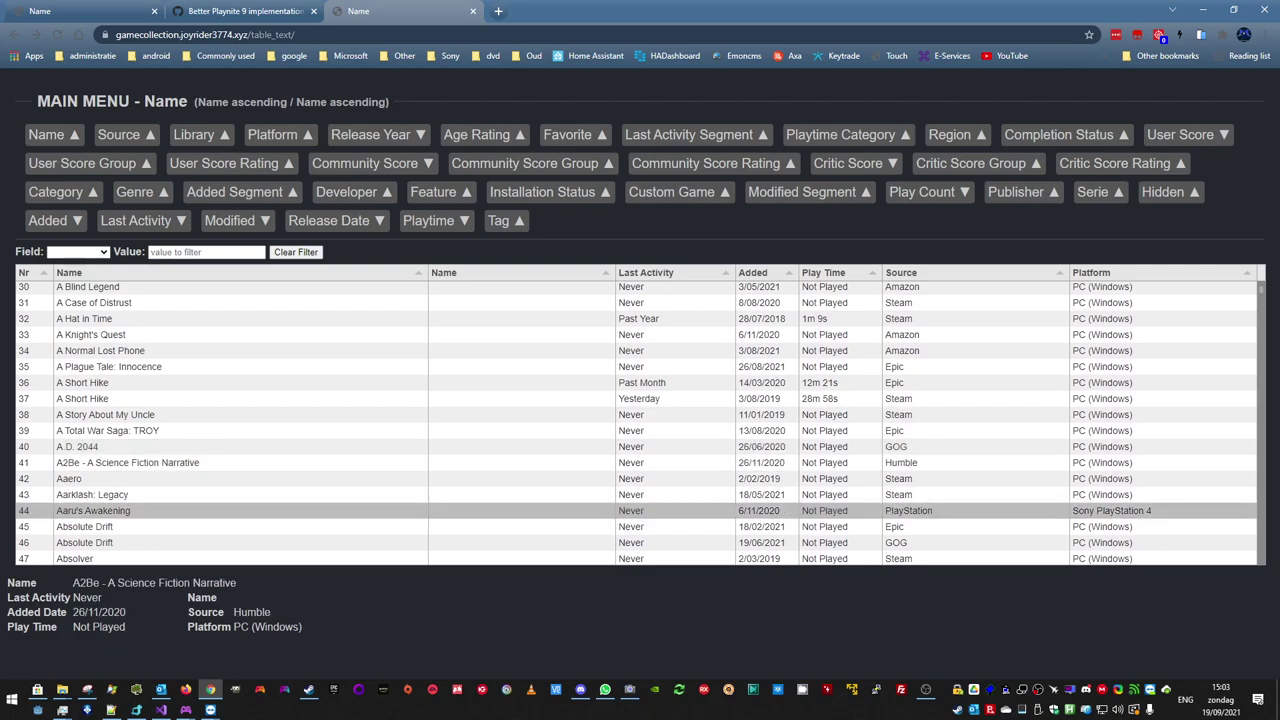
scroll(640, 400, up, 3)
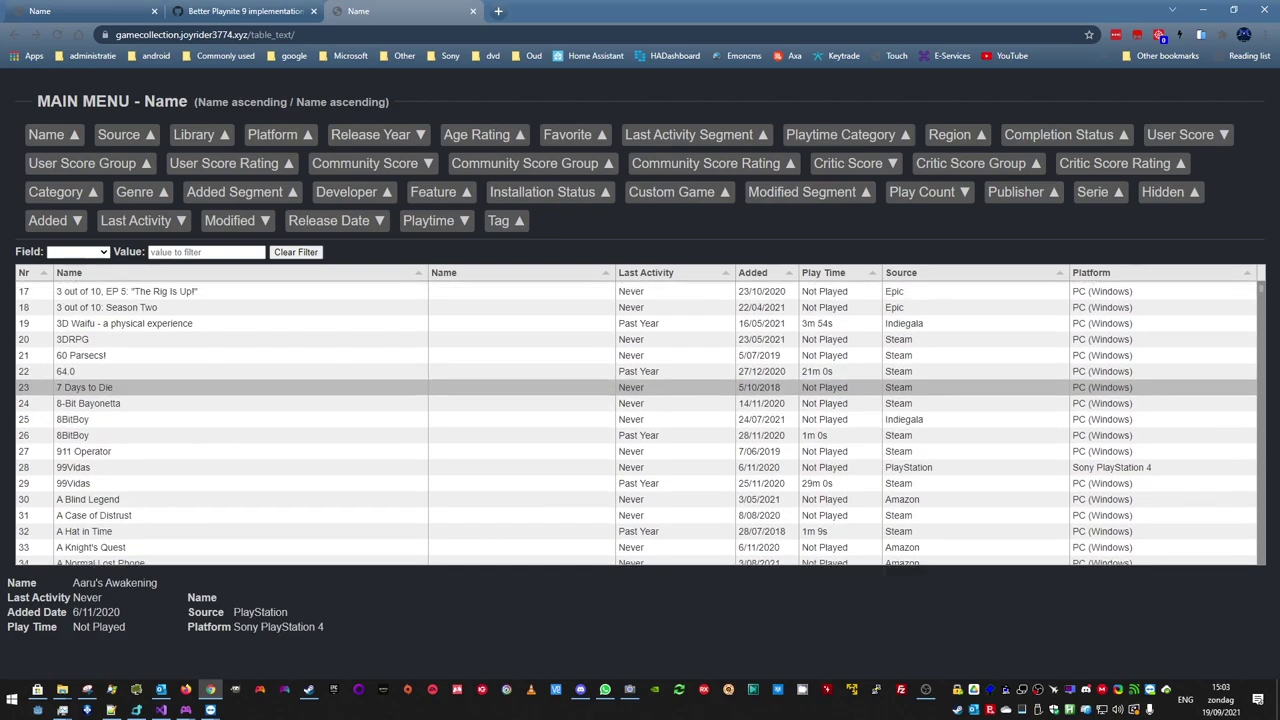
scroll(640, 420, up, 4)
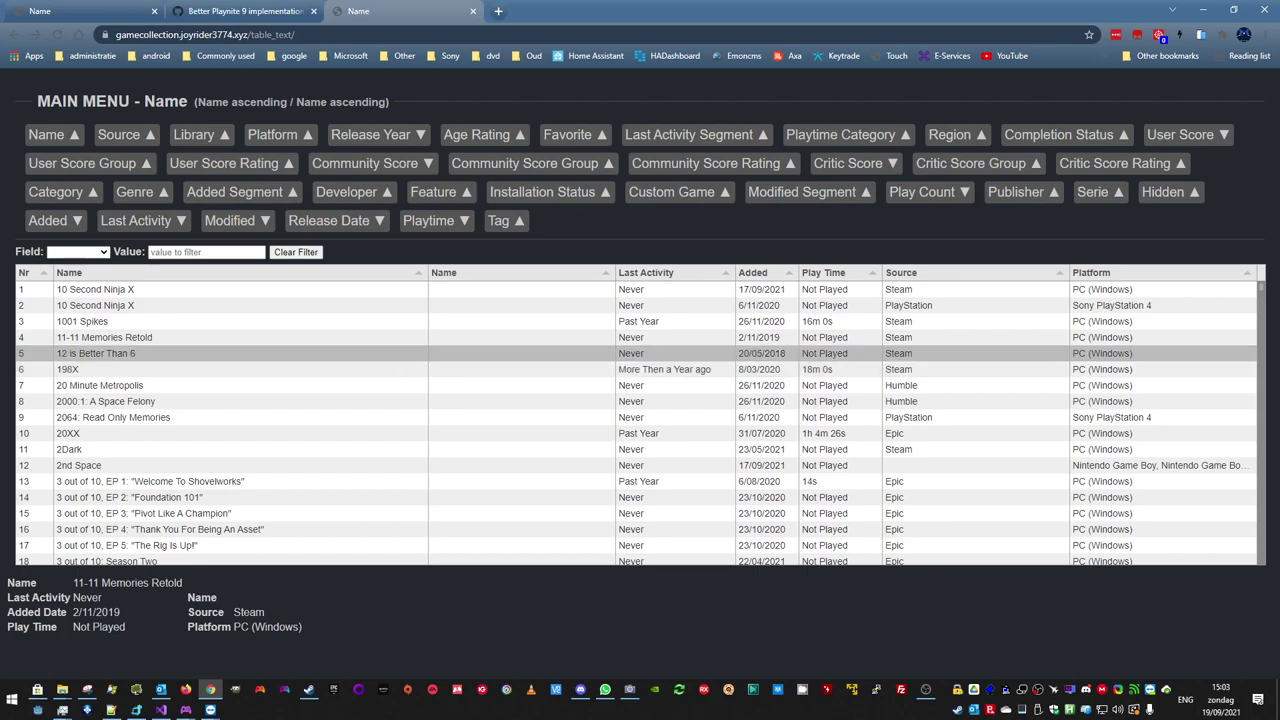
- On the mirrored phone, open the exported collection's 'grid' folder to show the cover-tile grid view
mouse_move(210, 710)
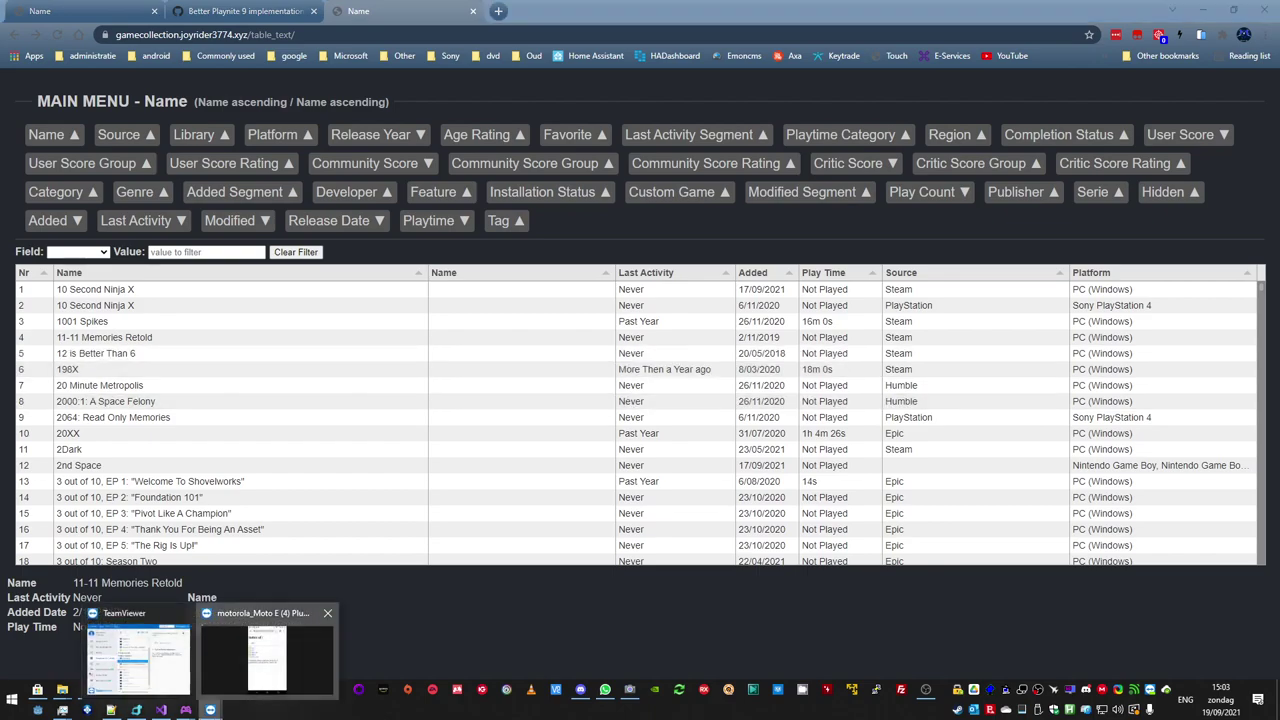
click(257, 660)
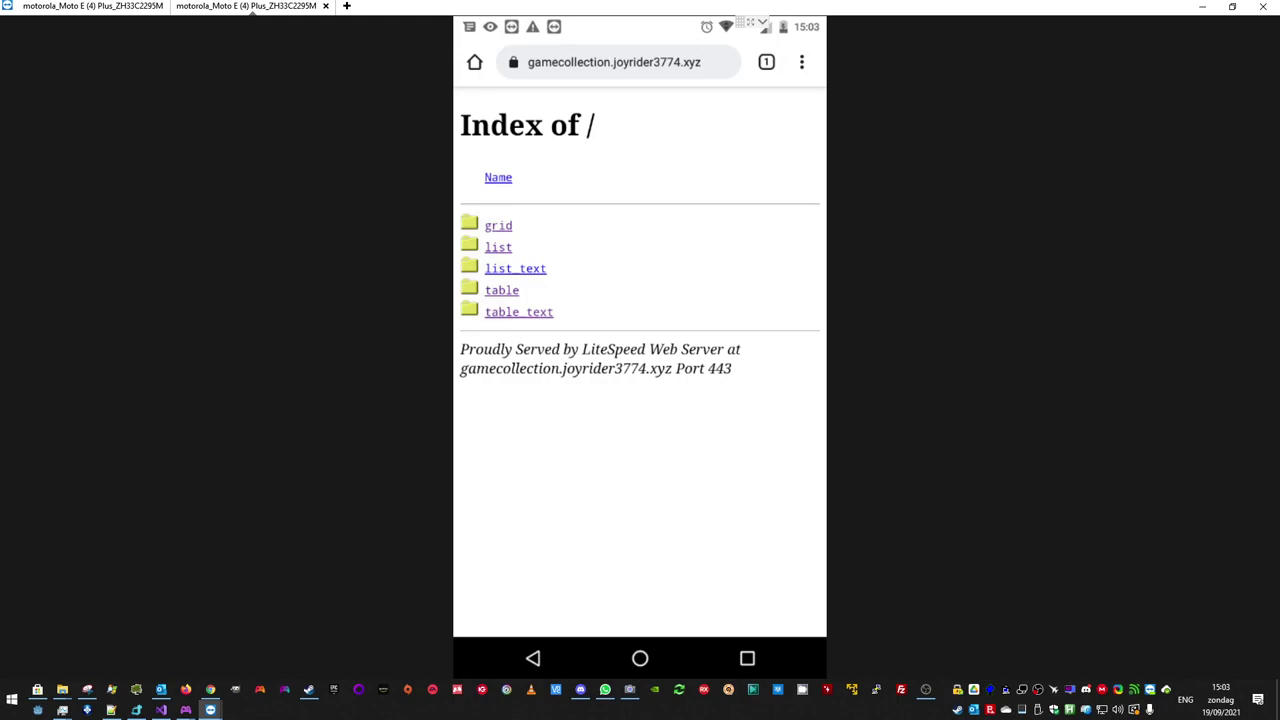
click(498, 225)
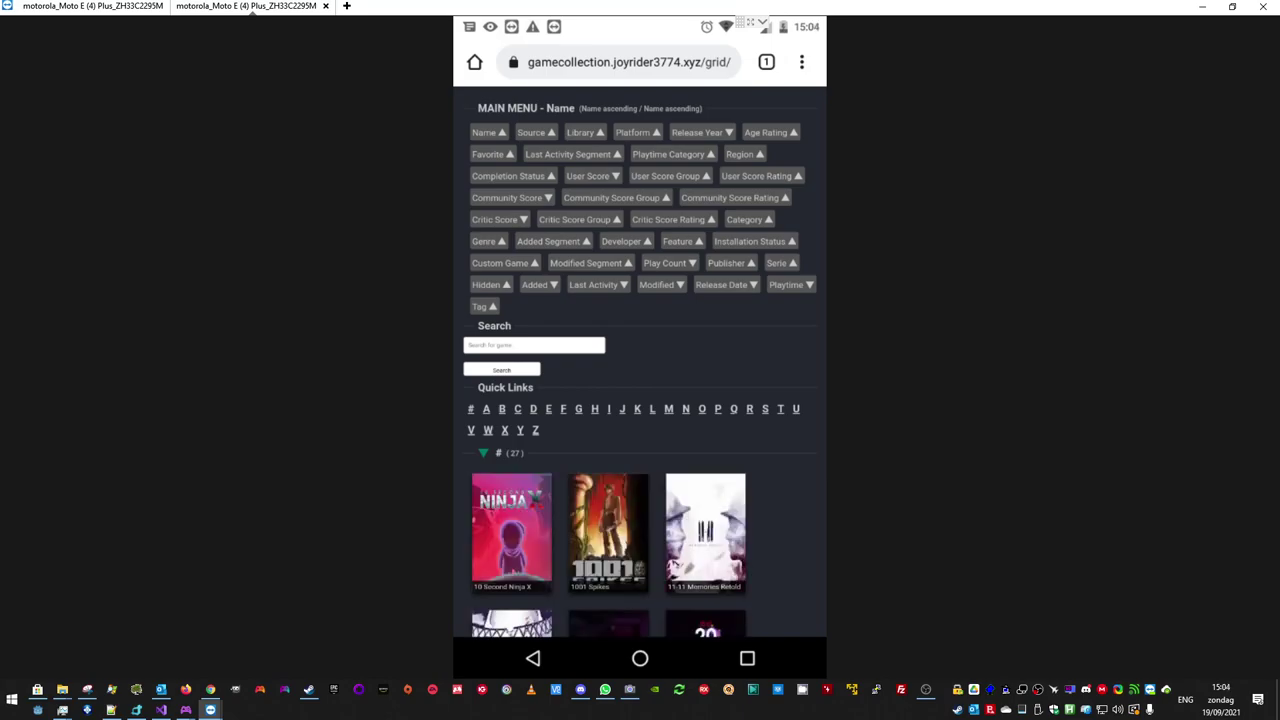
- Trim 'grid/' from the address to return to the site root, then open the 'list' view
click(628, 62)
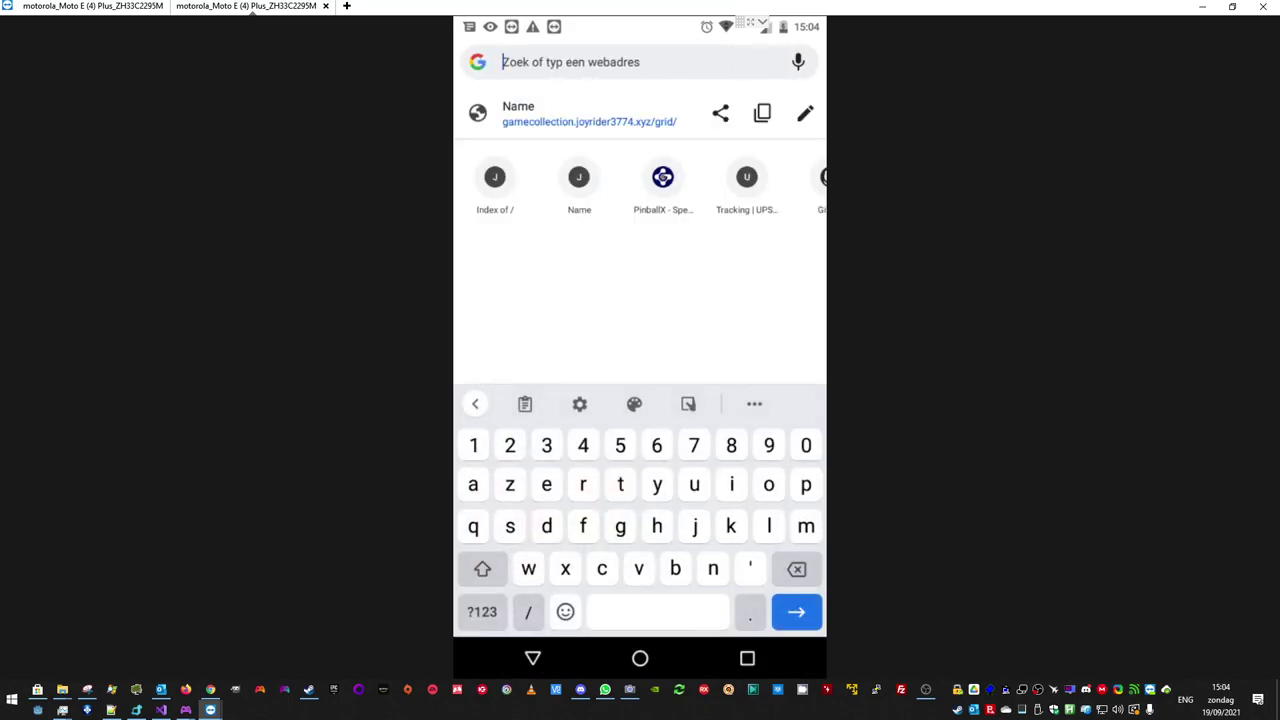
click(805, 113)
key(BackSpace)
key(BackSpace)
key(BackSpace)
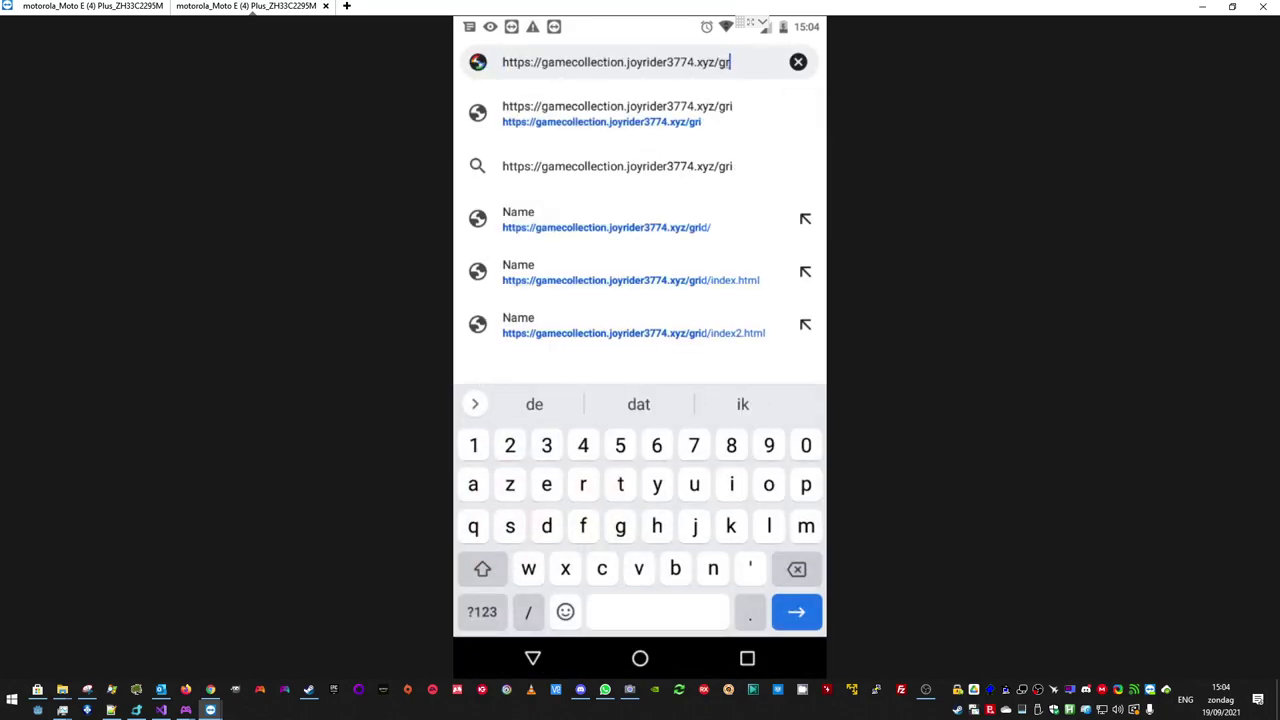
key(Return)
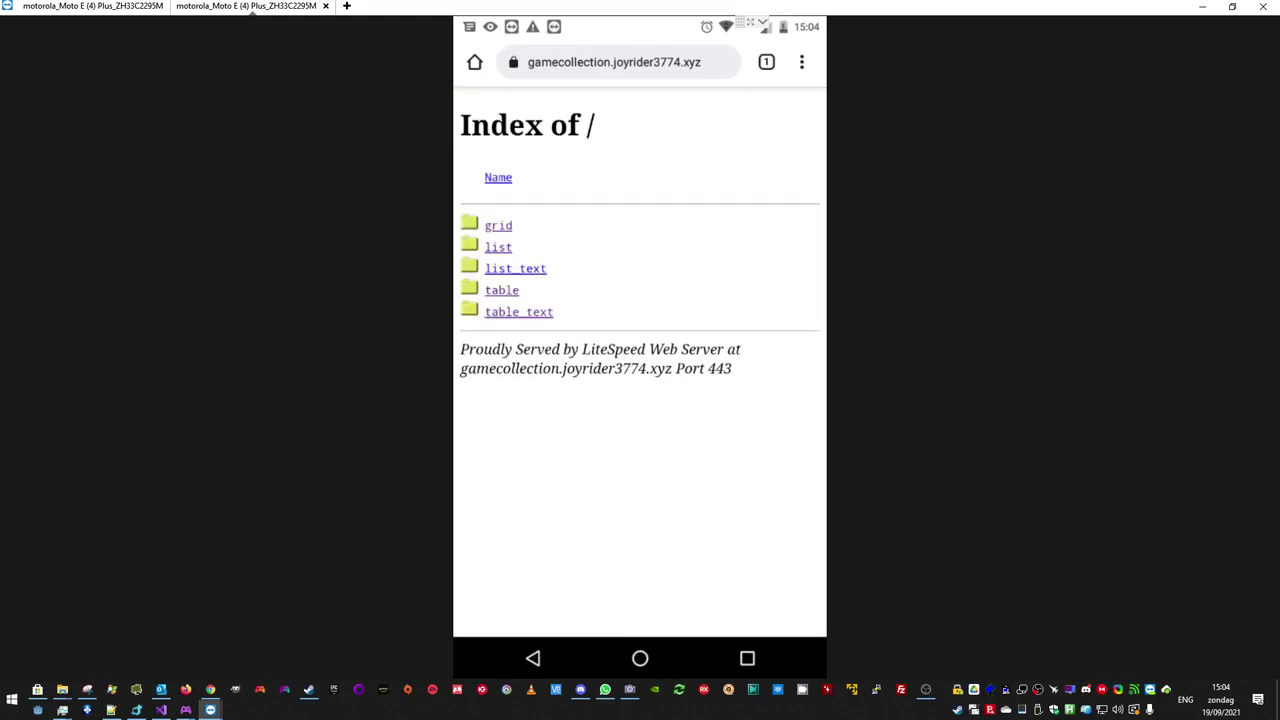
click(498, 247)
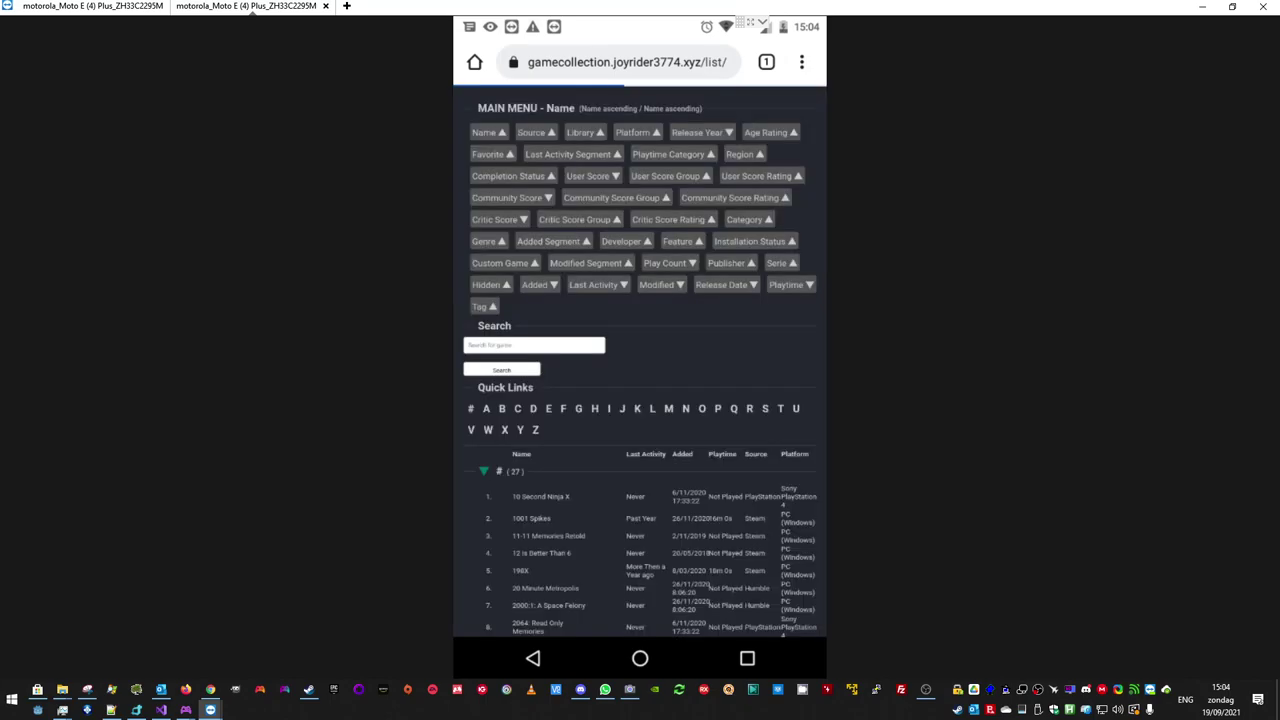
- Scroll down through the letter-grouped game list and back to the top
scroll(640, 340, down, 3)
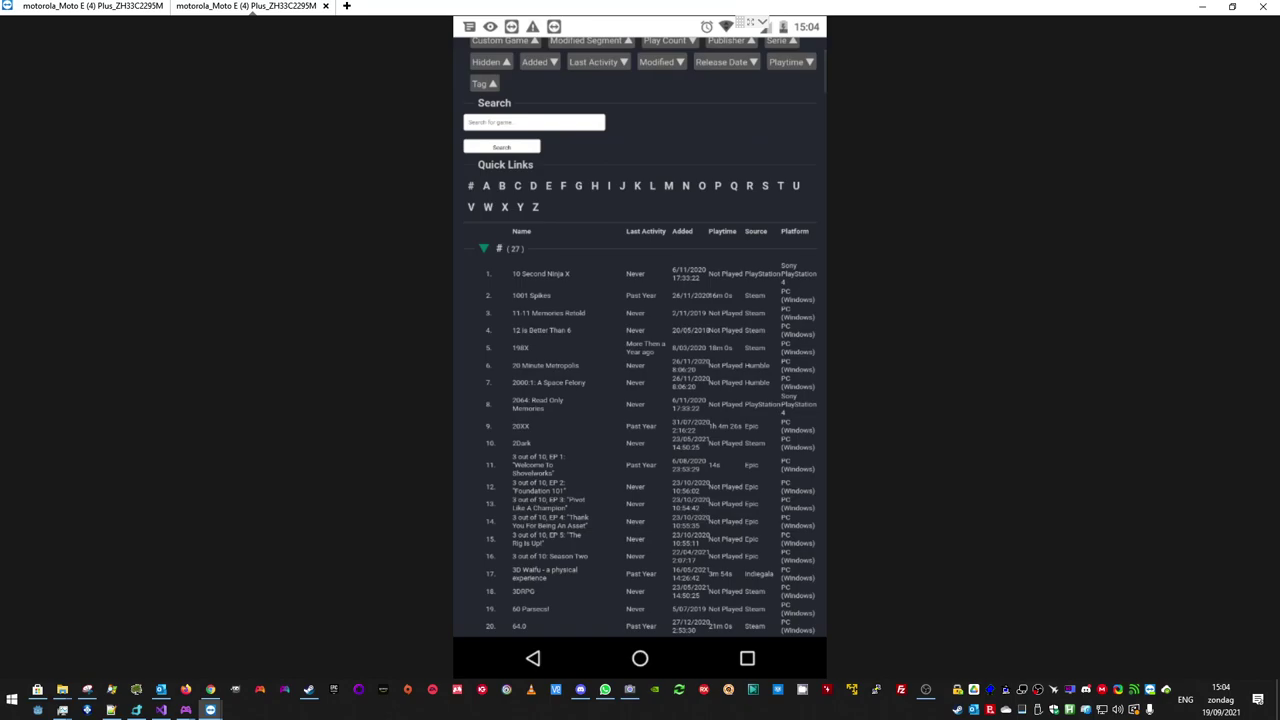
scroll(640, 340, down, 3)
scroll(640, 340, down, 4)
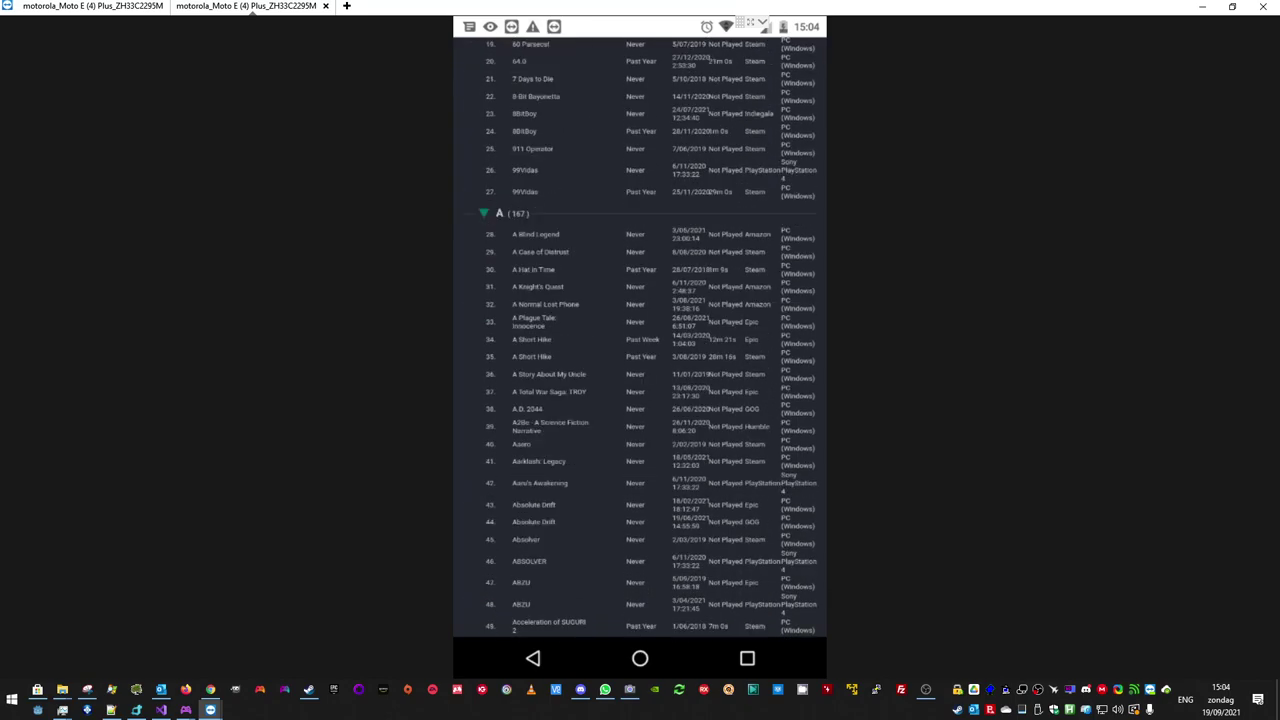
scroll(640, 340, down, 3)
scroll(640, 340, down, 3)
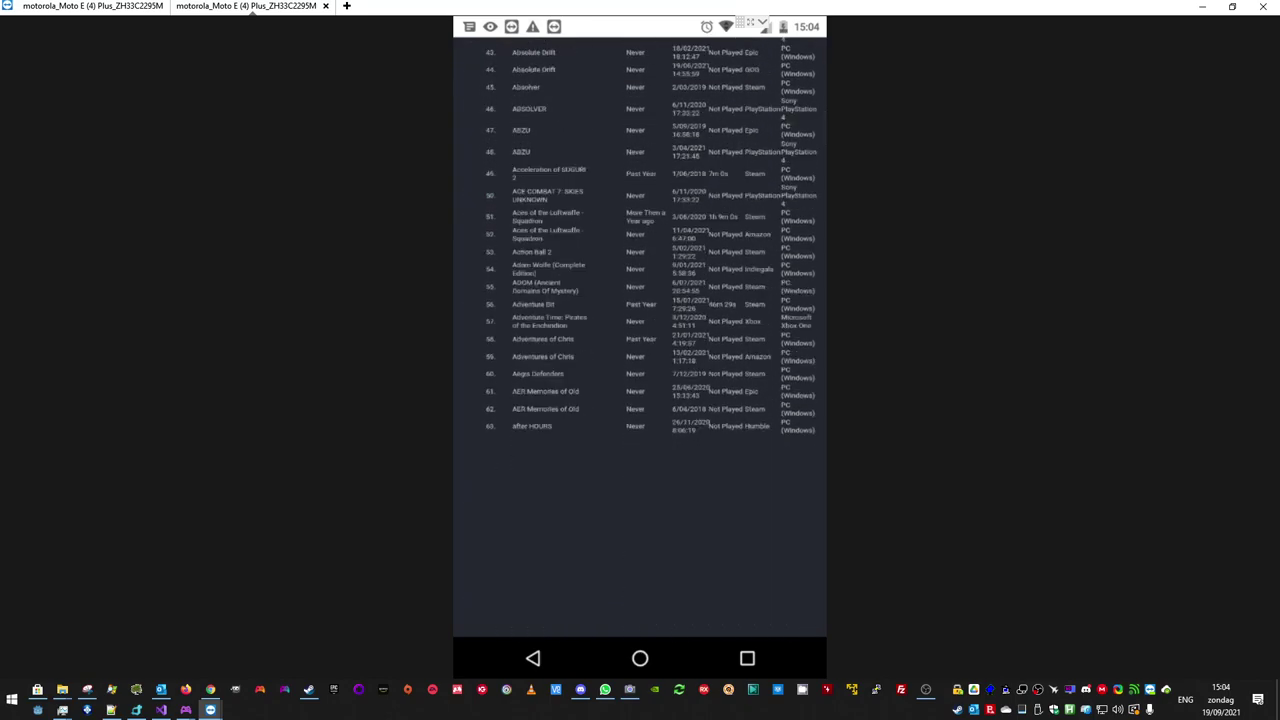
scroll(640, 340, down, 4)
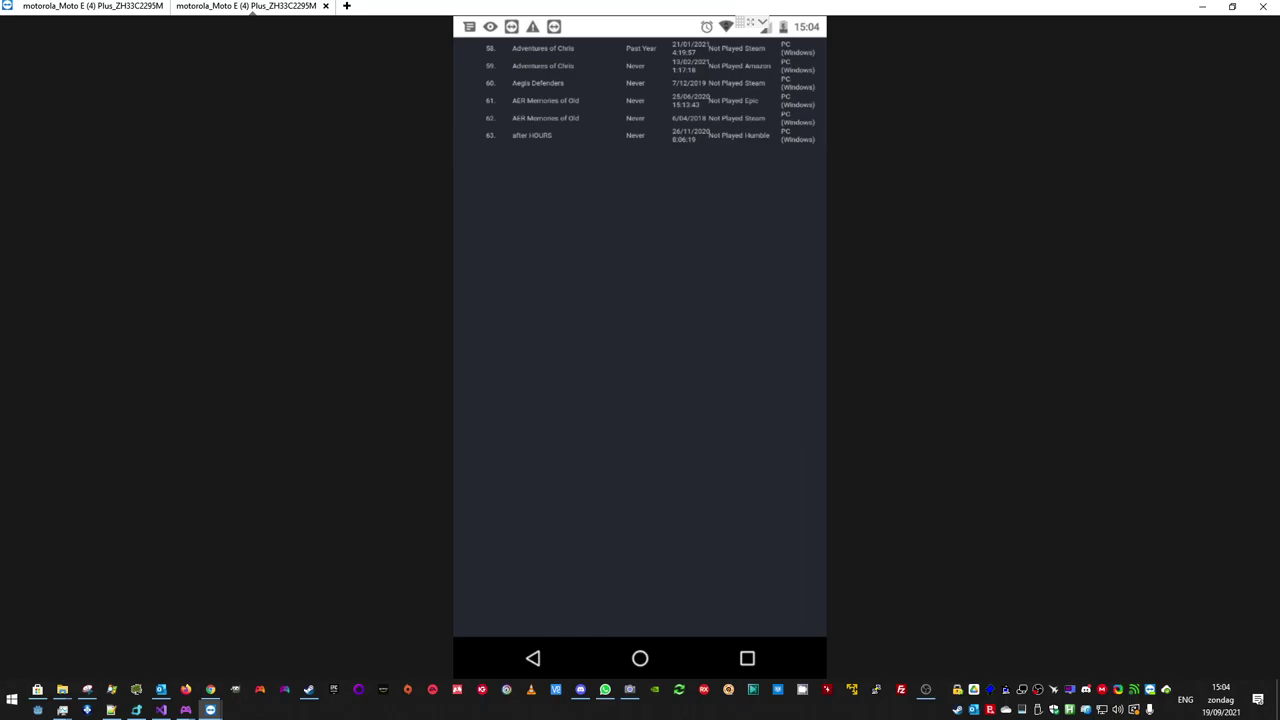
scroll(640, 340, up, 3)
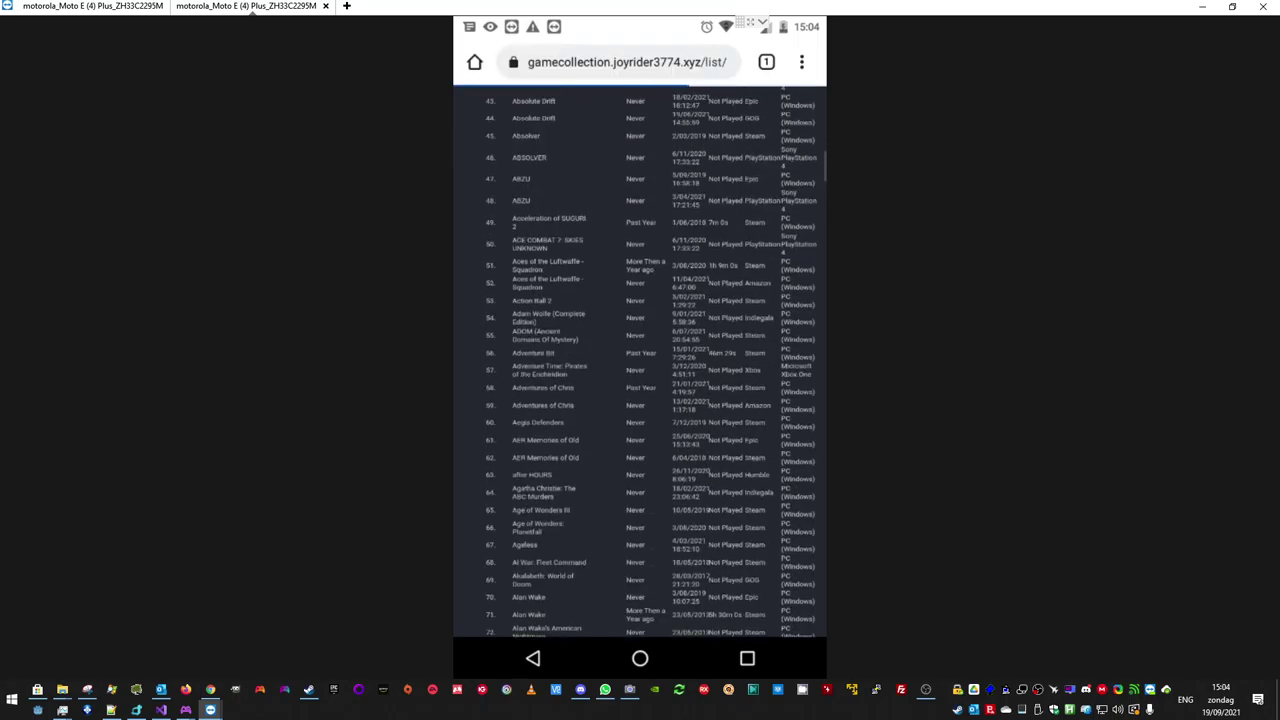
scroll(640, 360, up, 3)
scroll(640, 360, up, 3)
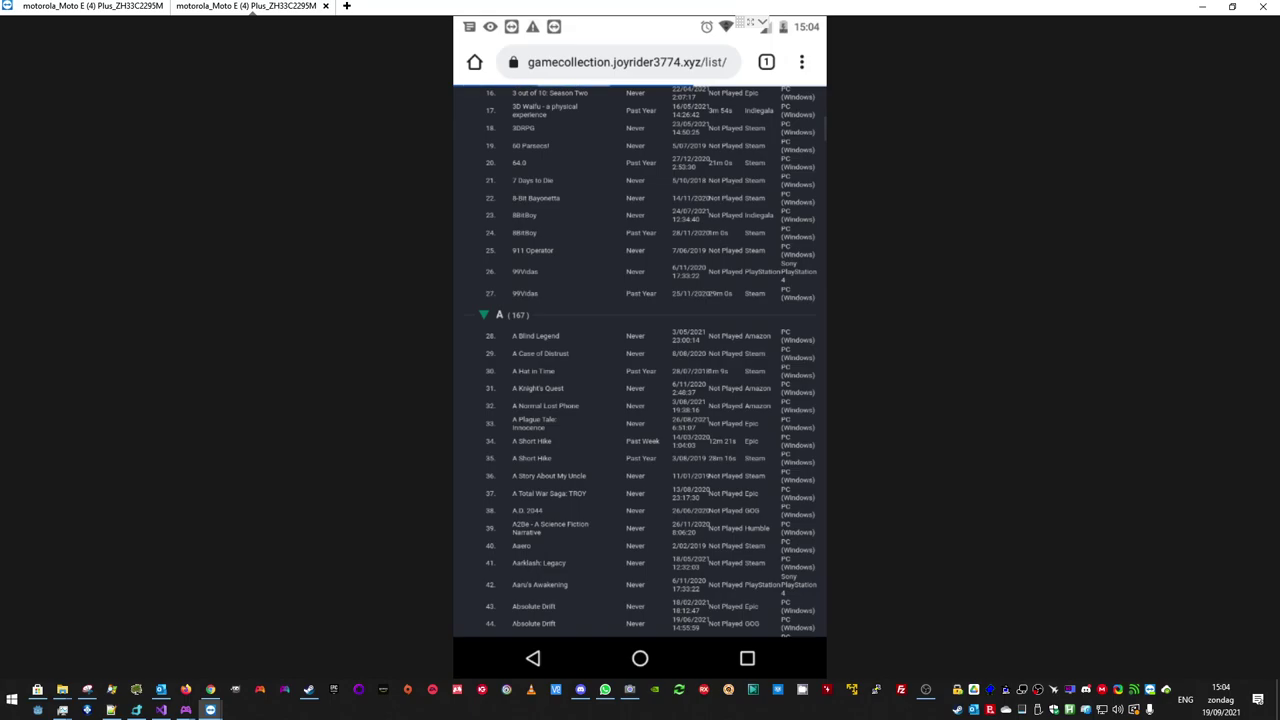
scroll(640, 360, up, 3)
scroll(640, 360, up, 3)
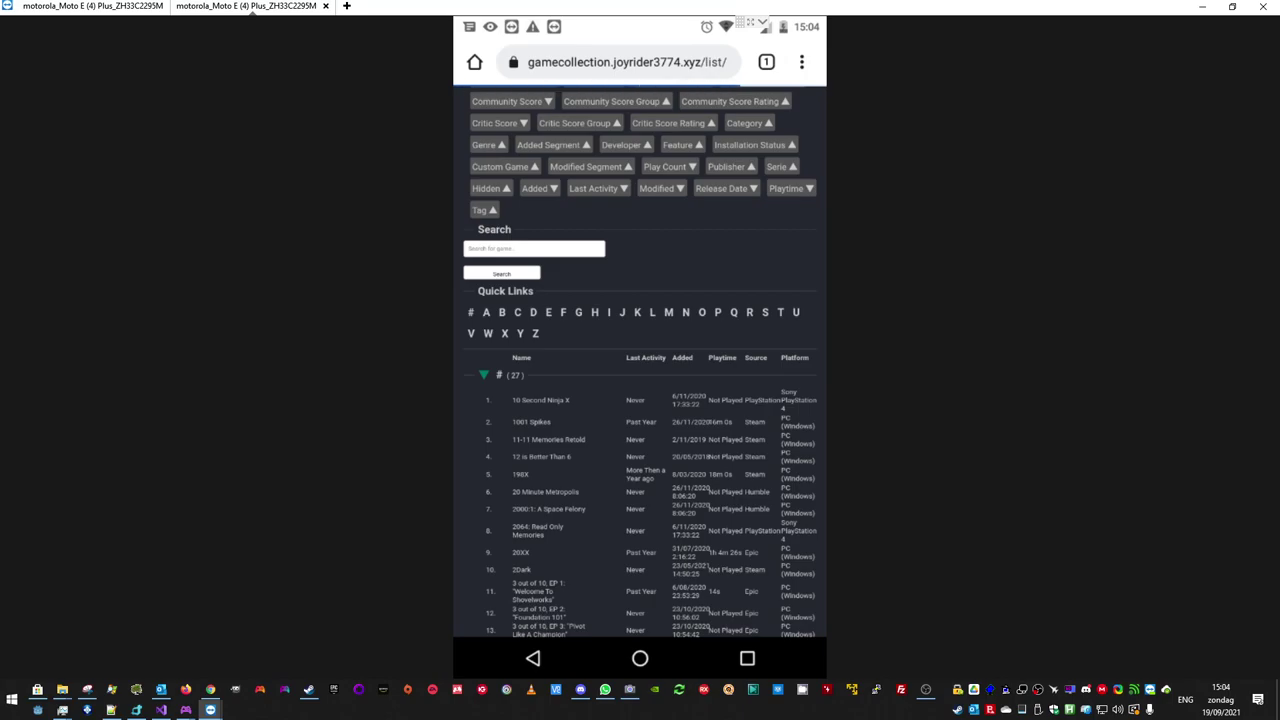
- Go back to the site root, open the 'table' view and show details for 12 is Better Than 6
click(615, 62)
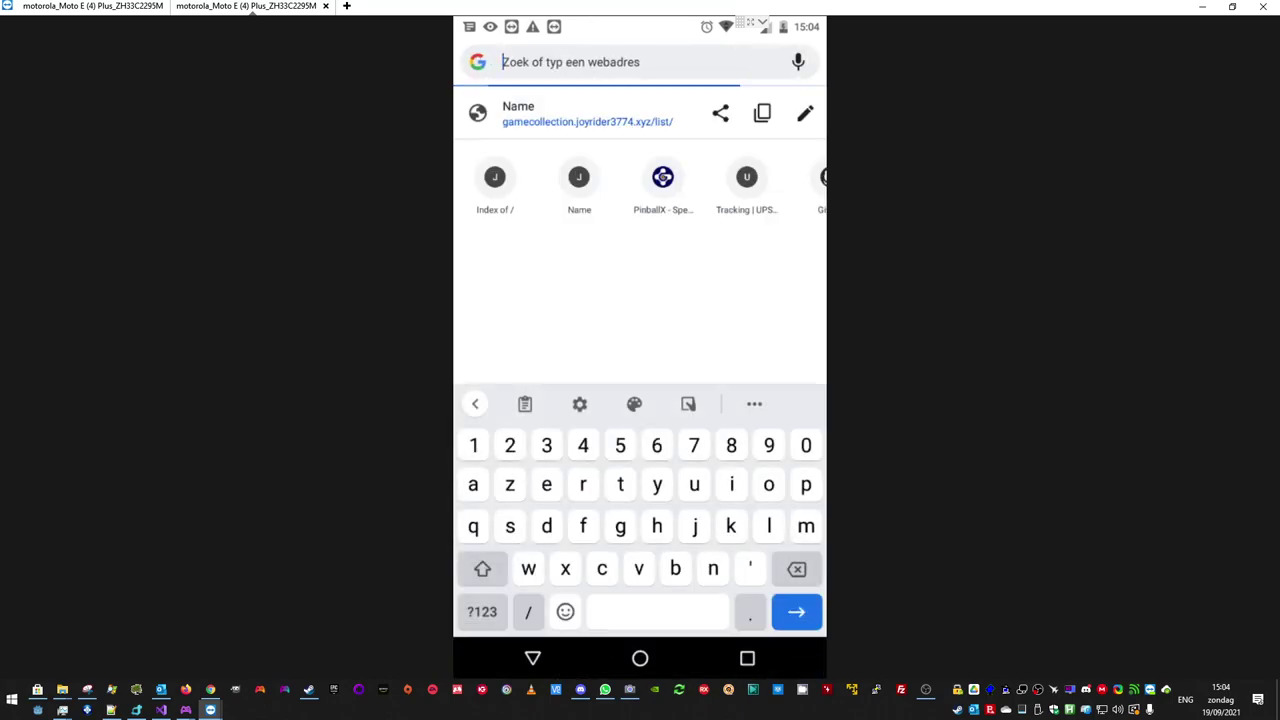
click(805, 113)
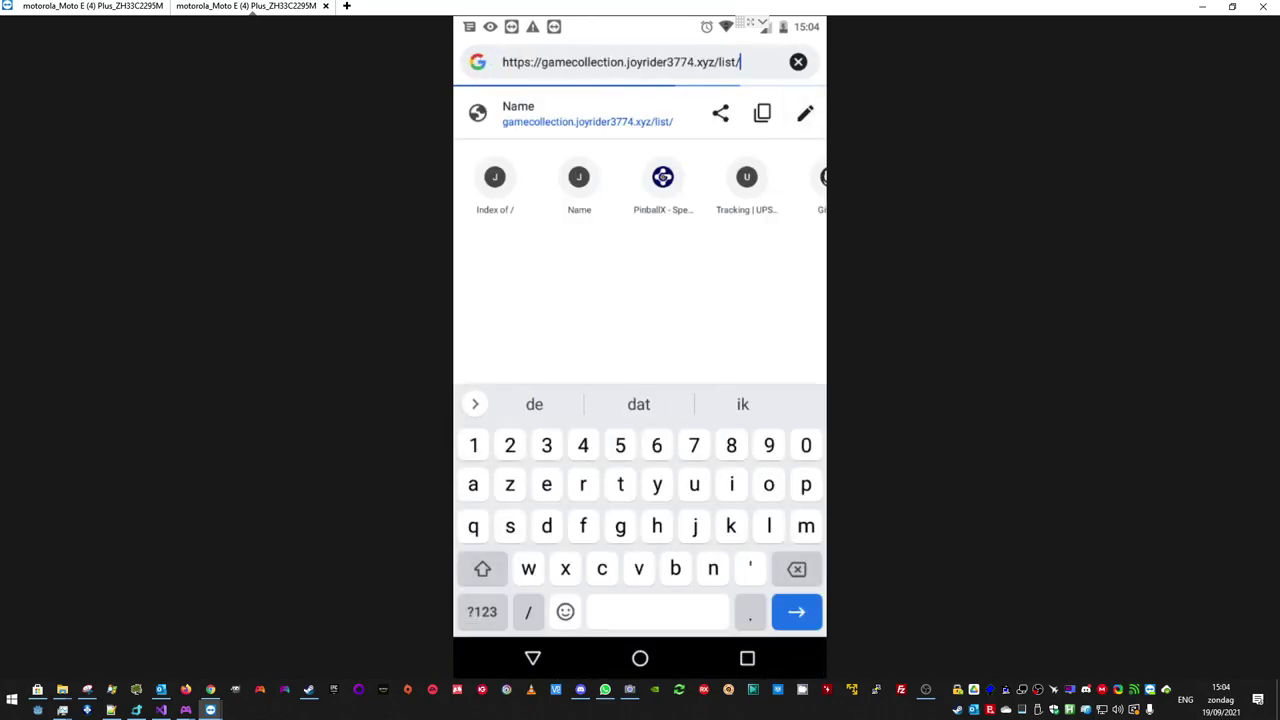
key(BackSpace)
key(BackSpace)
key(BackSpace)
key(BackSpace)
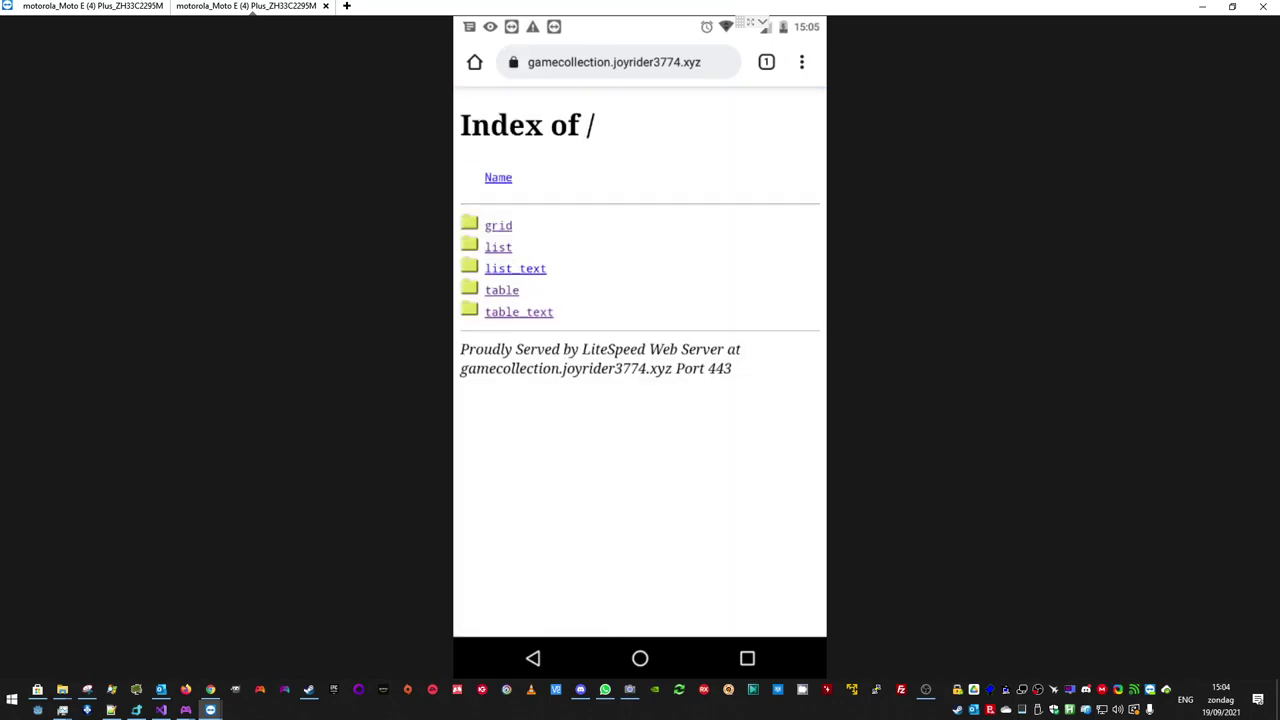
click(501, 290)
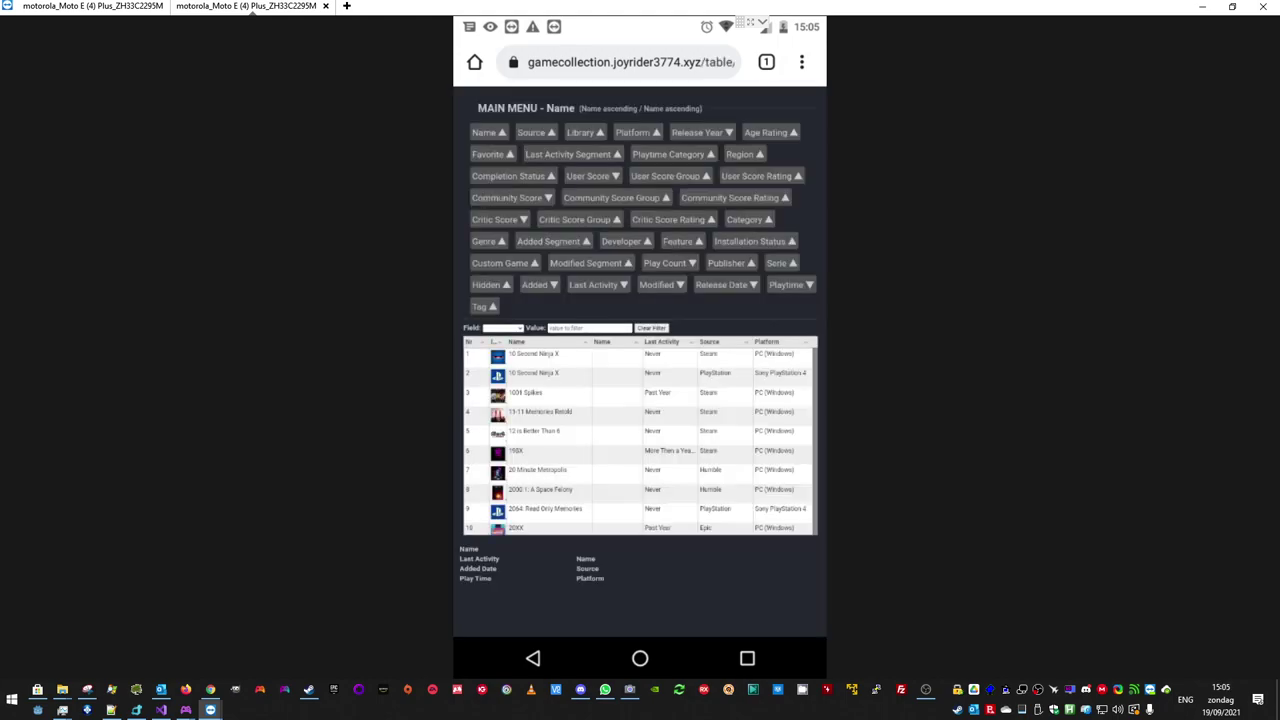
click(560, 431)
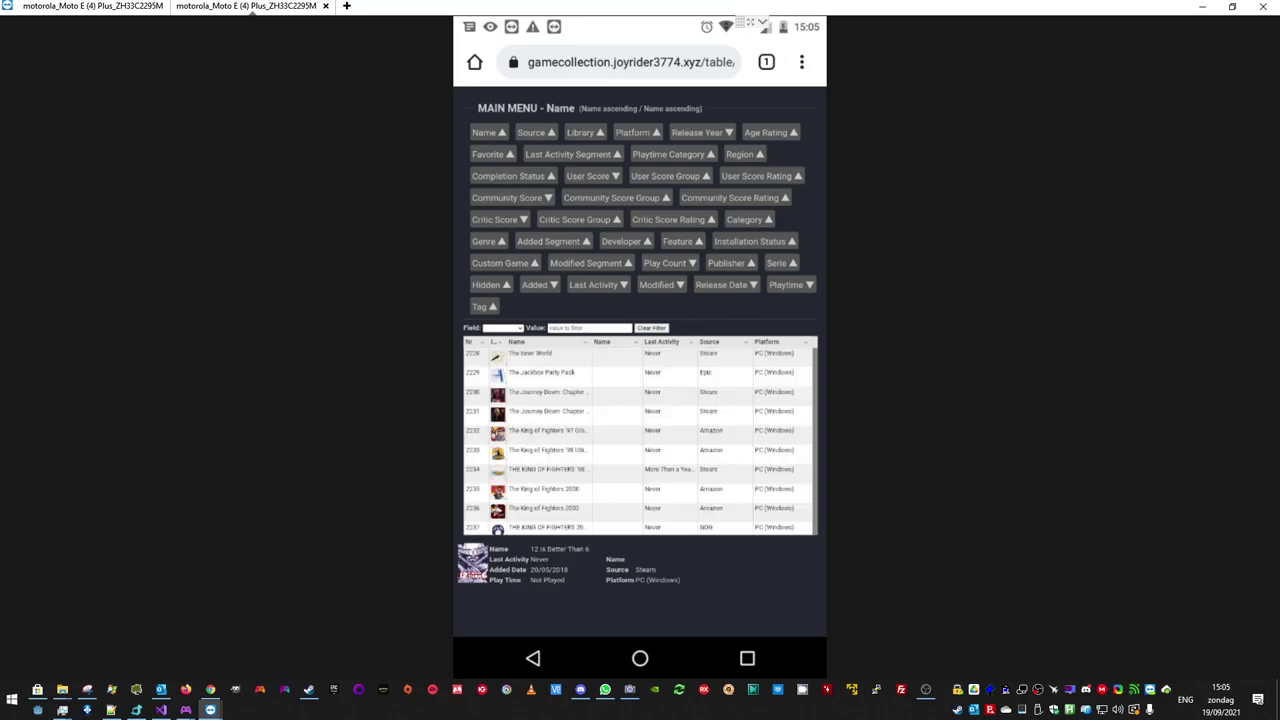
- Preview the King of Fighters rows, open The Jackbox Party Pack's full details, then return
click(545, 469)
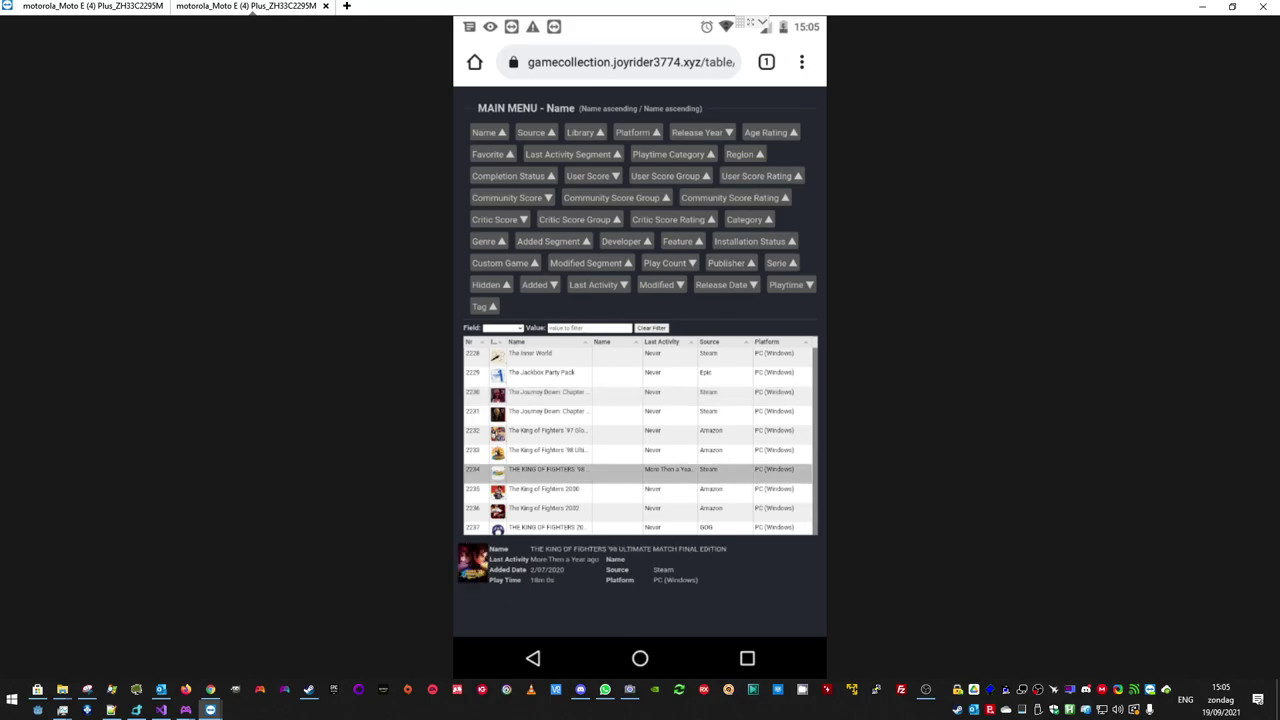
click(545, 508)
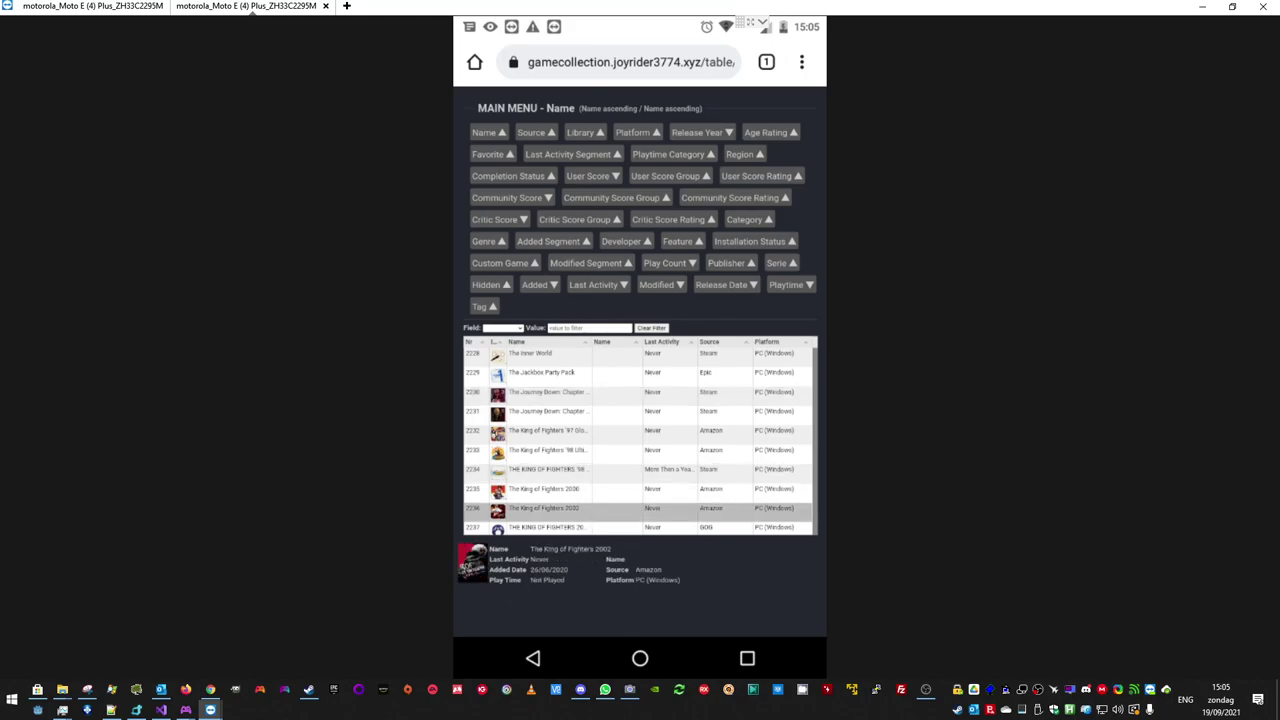
click(545, 372)
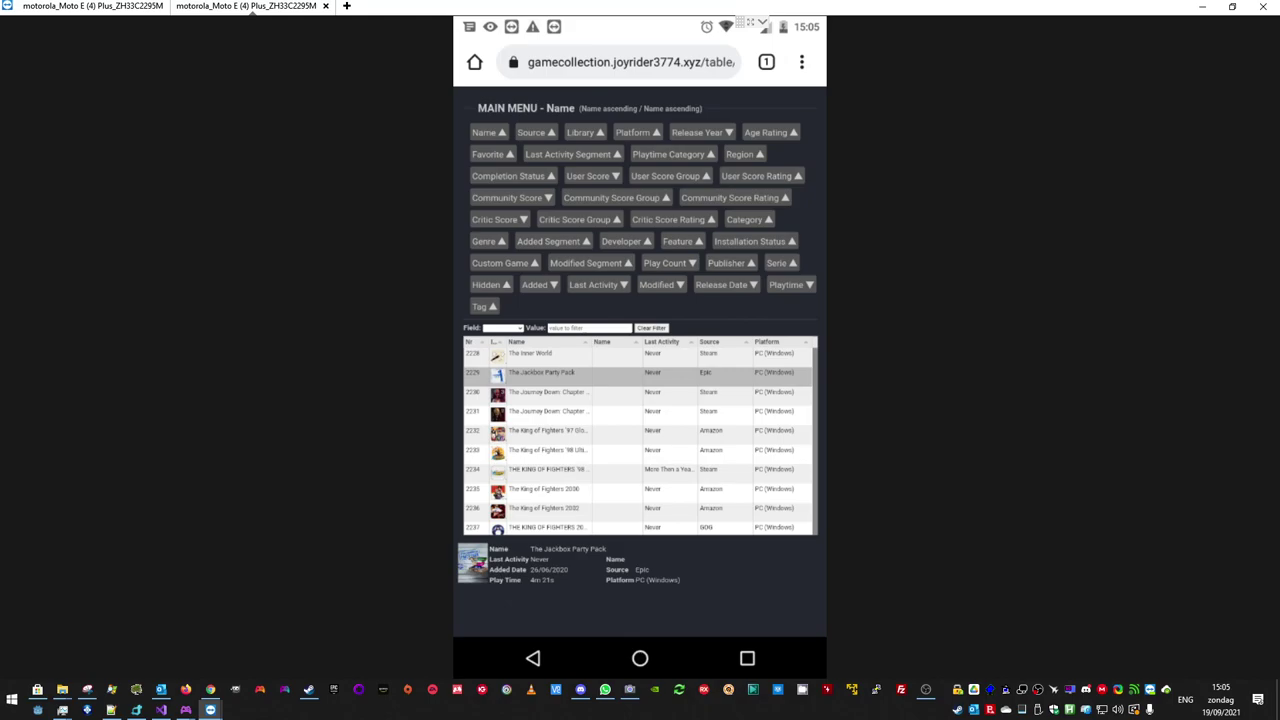
click(545, 372)
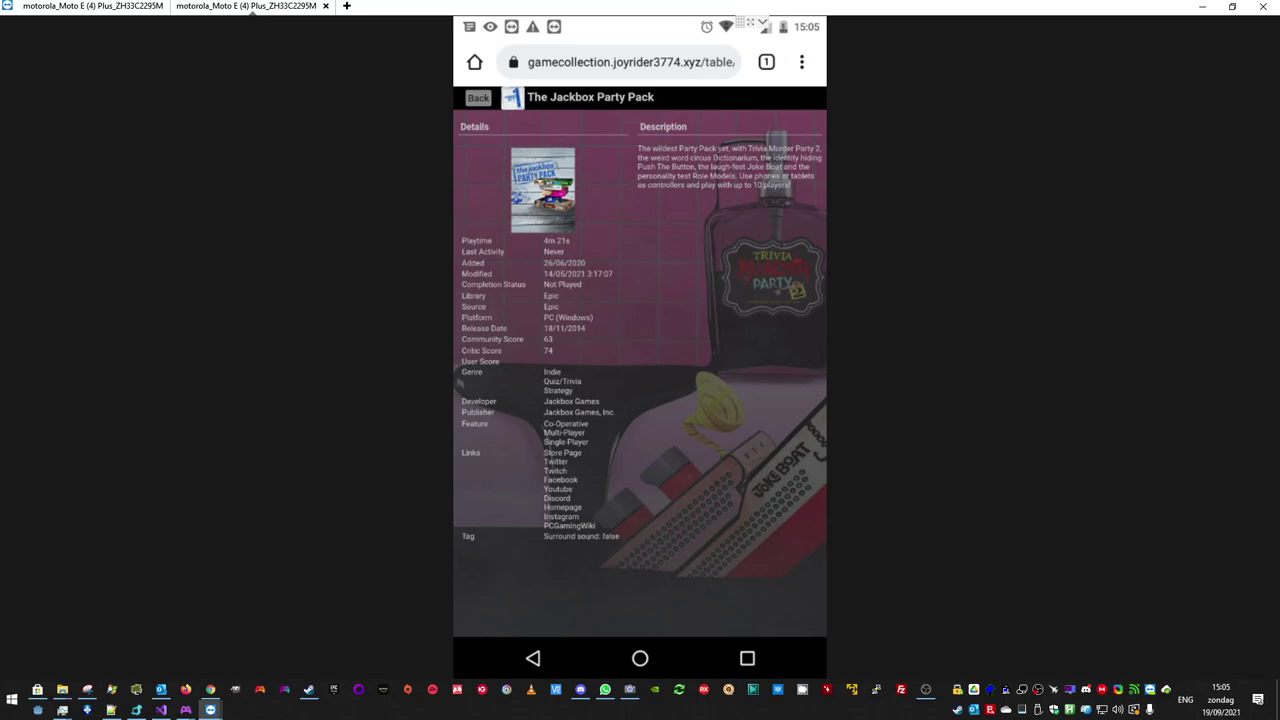
click(478, 97)
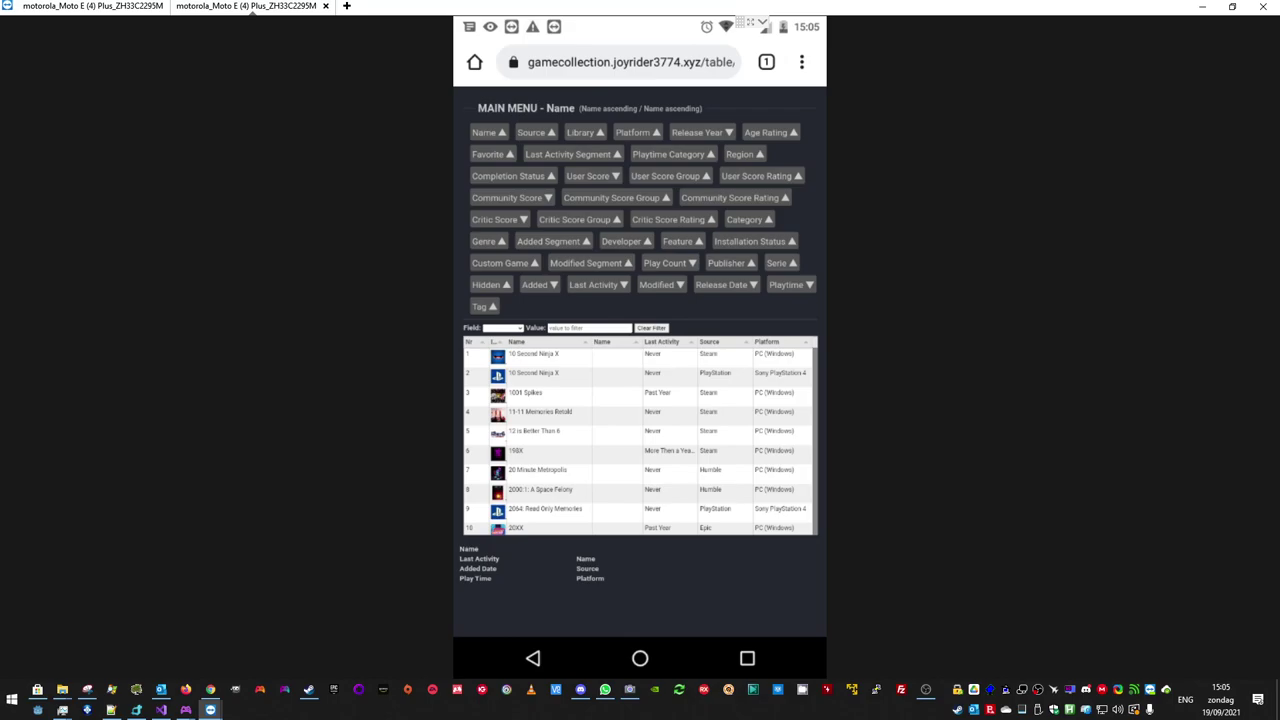
- Preview 20 Minute Metropolis, then open 10 Second Ninja X's full details page
click(540, 469)
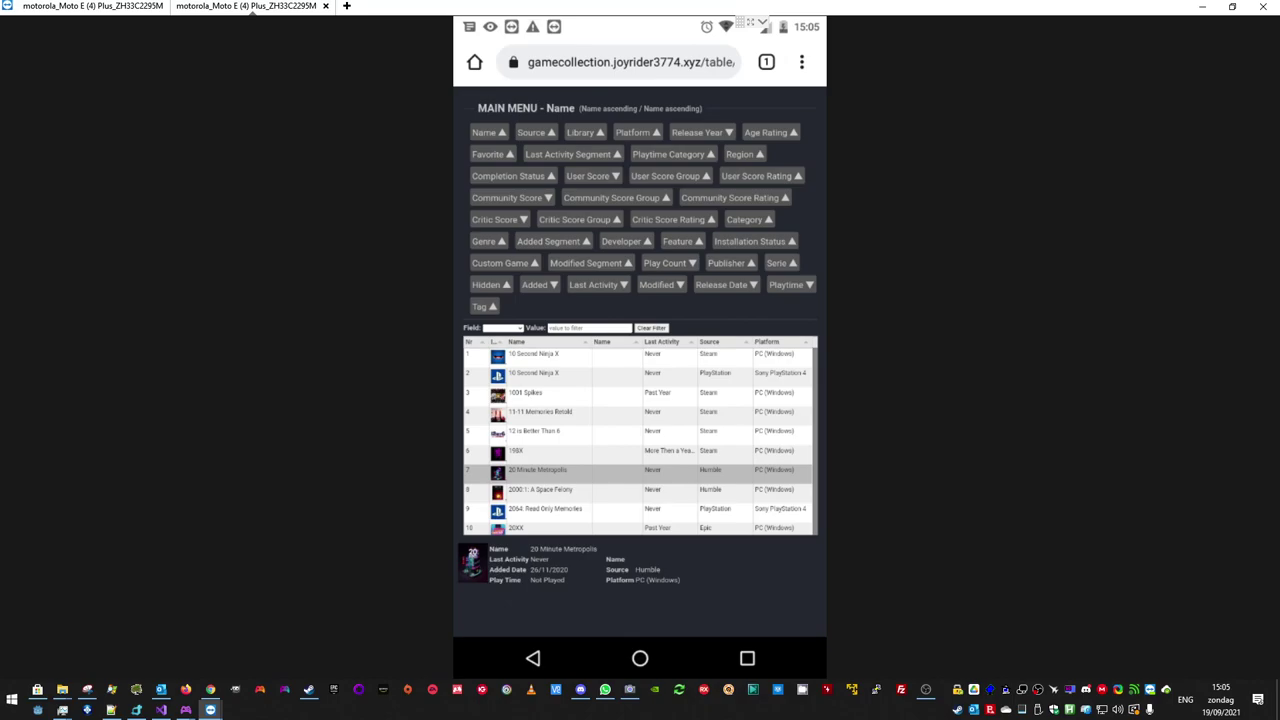
click(533, 354)
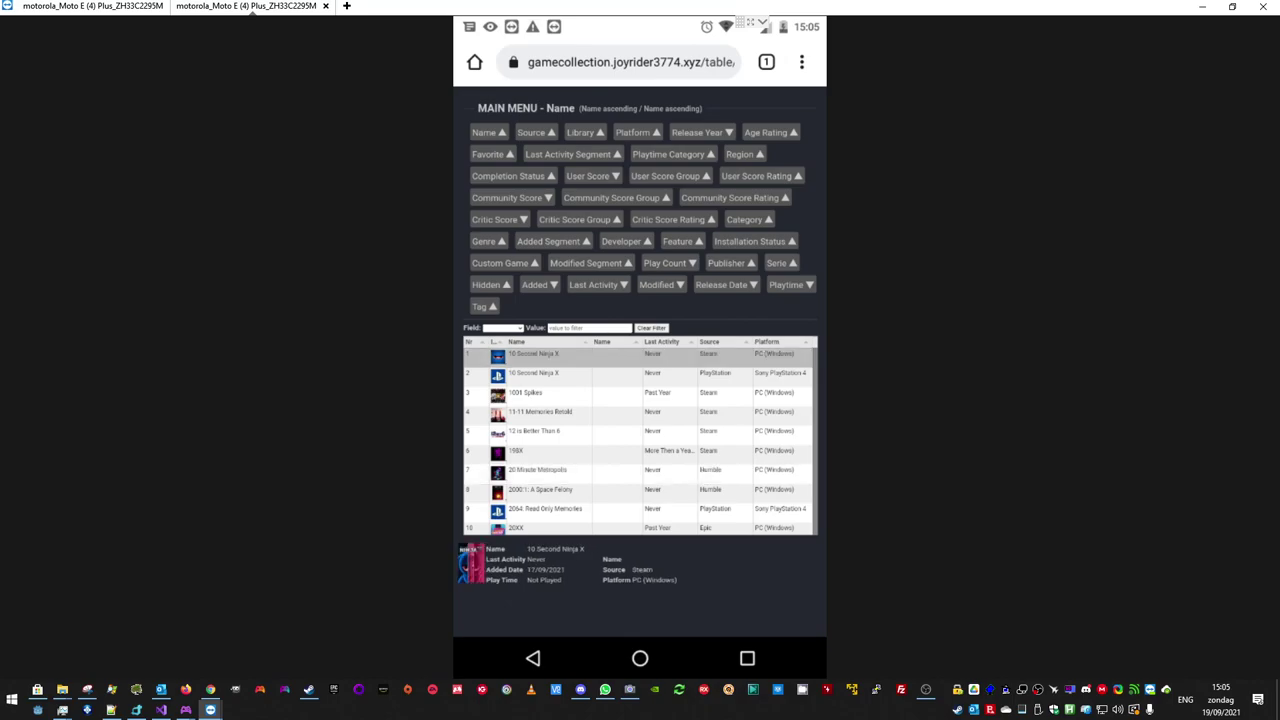
click(533, 354)
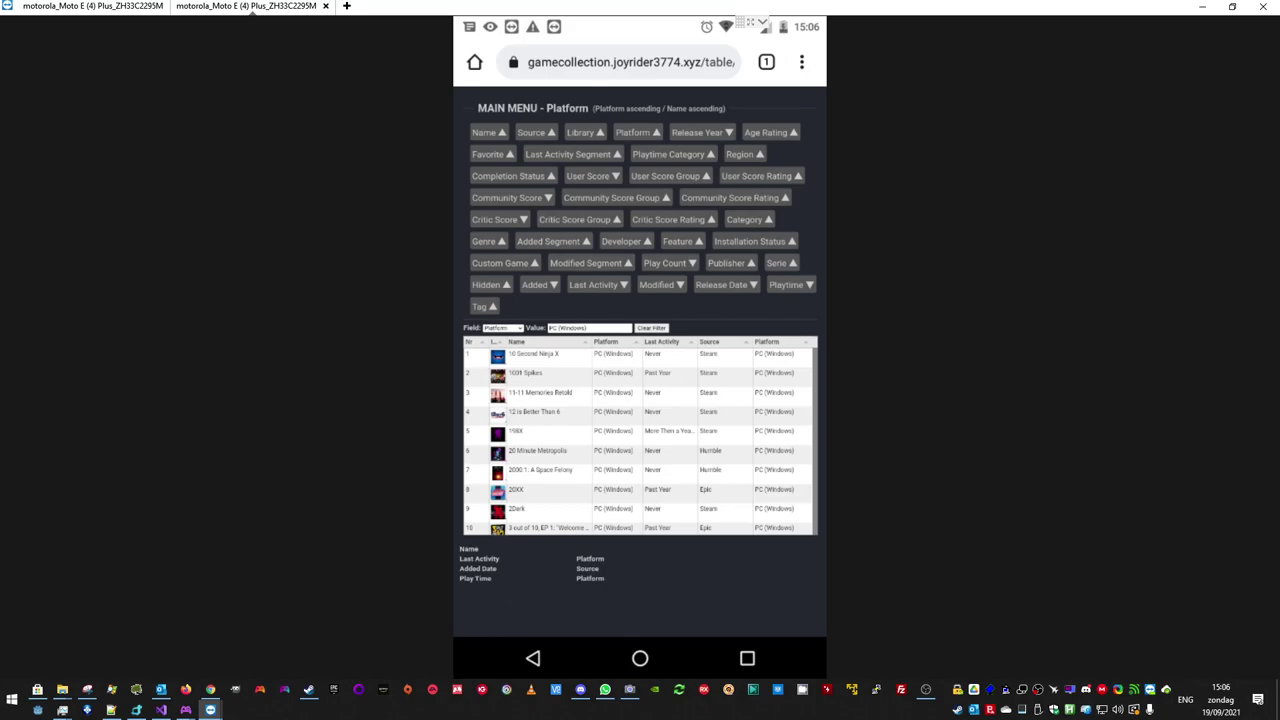
- Clear the PC platform filter, open Namco Museum Collection 2's details and follow its Single-Player feature link
scroll(638, 440, down, 3)
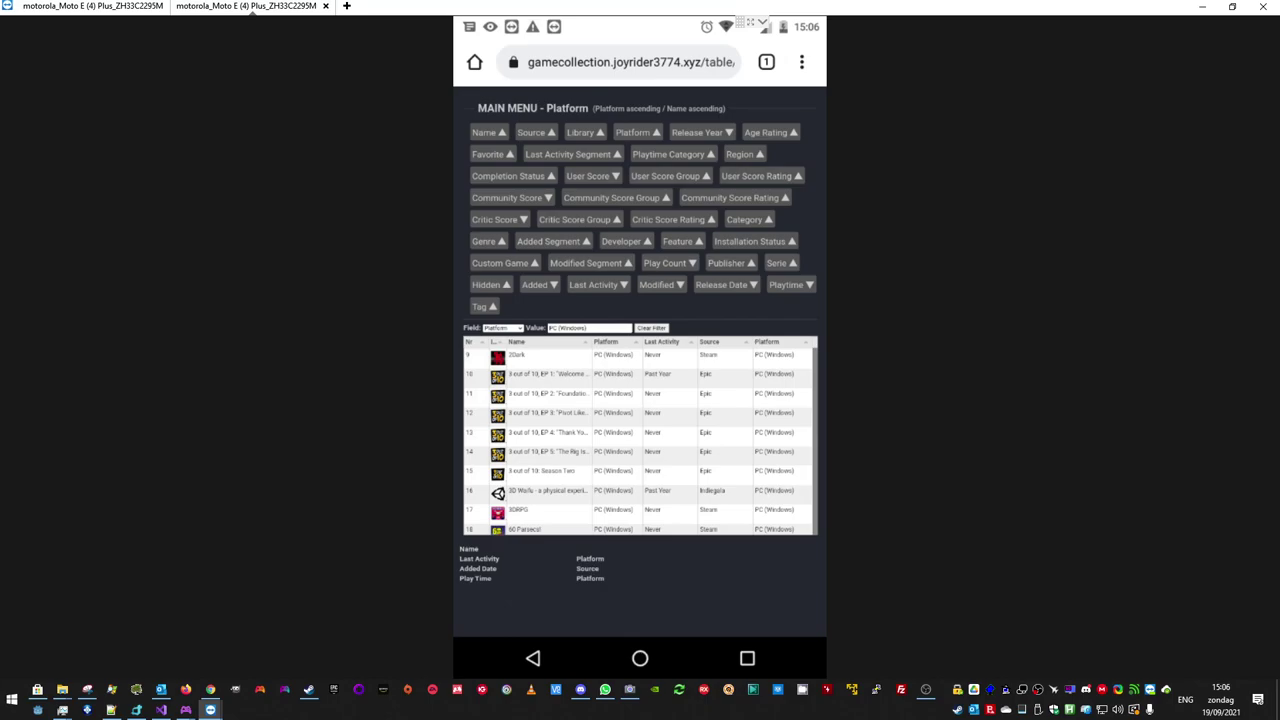
click(651, 328)
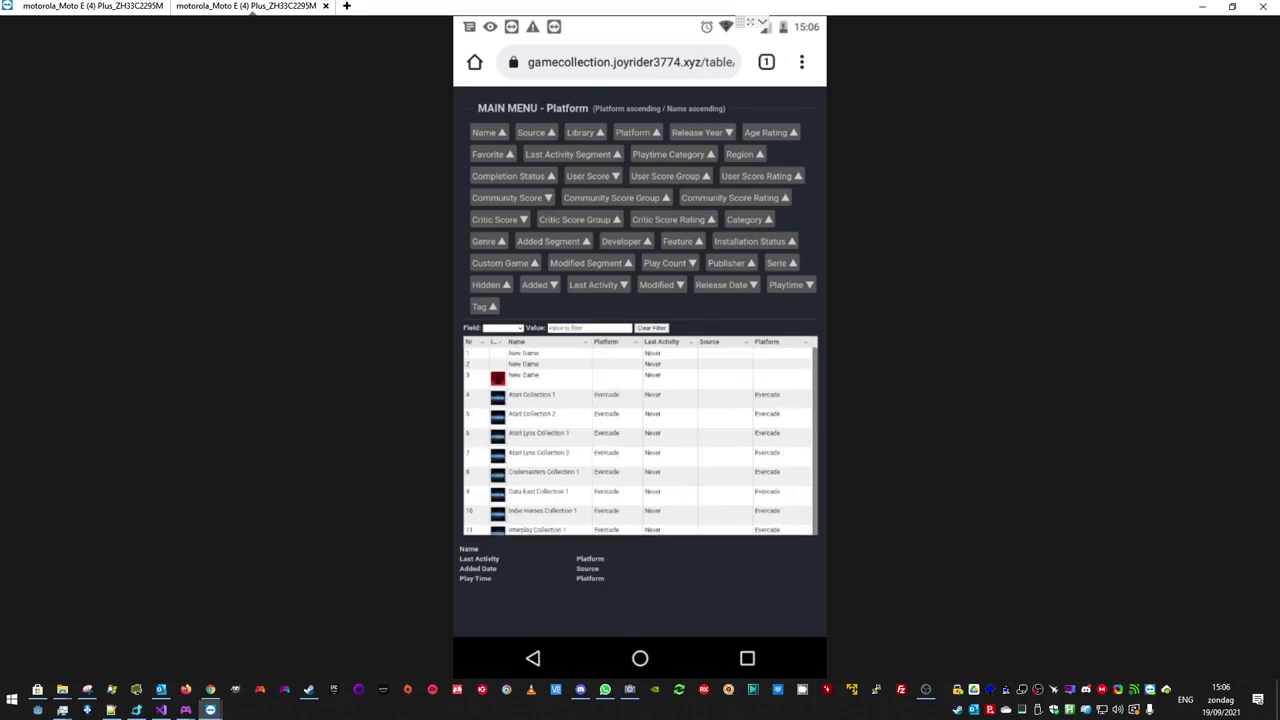
scroll(638, 440, down, 3)
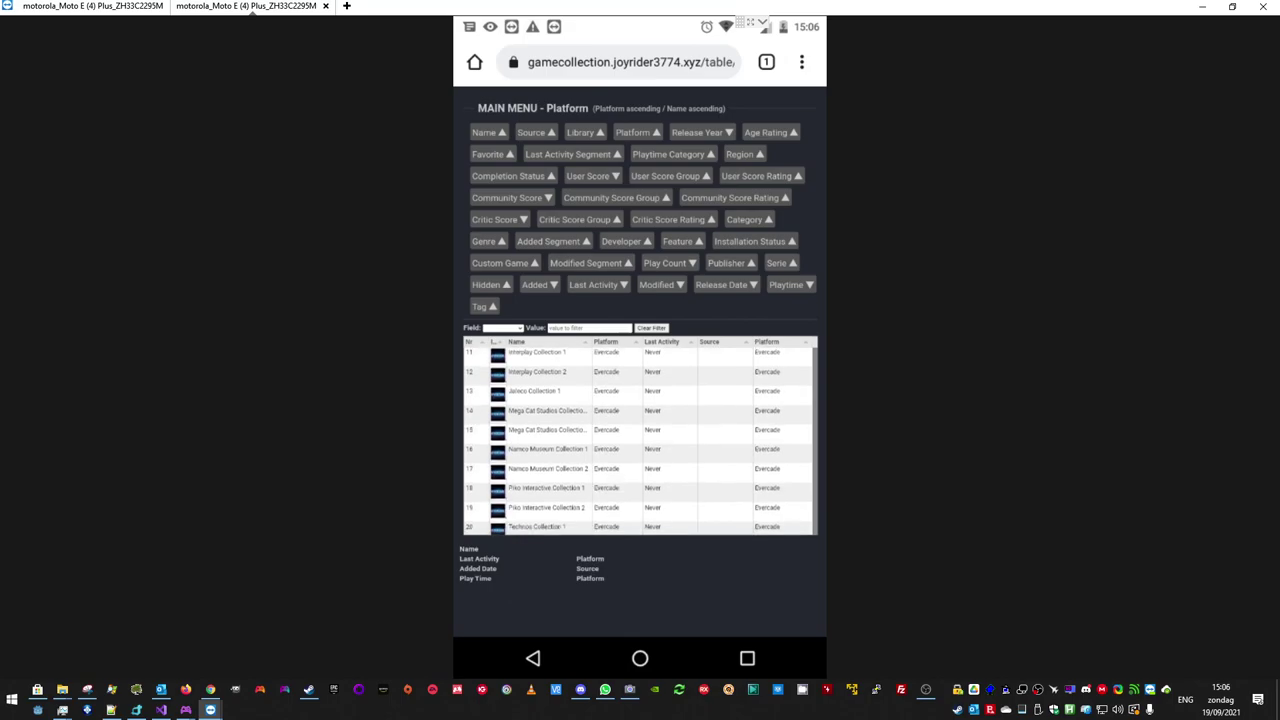
click(548, 468)
click(548, 468)
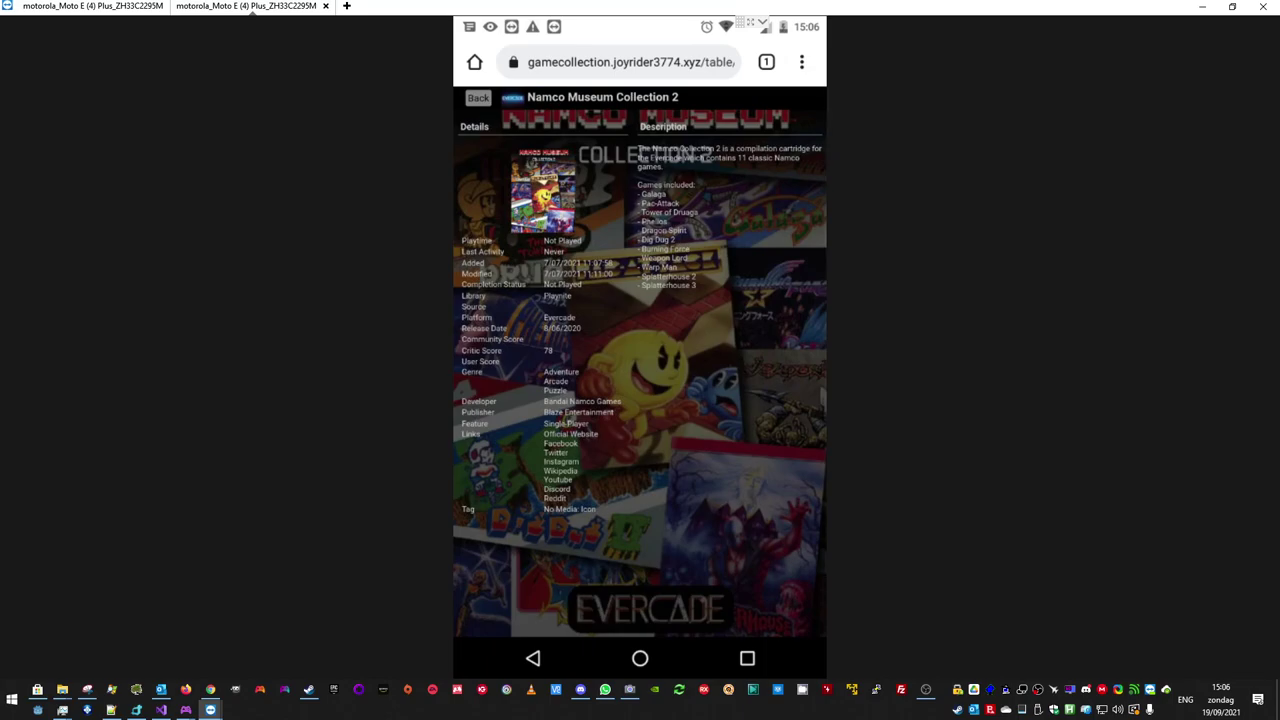
click(566, 424)
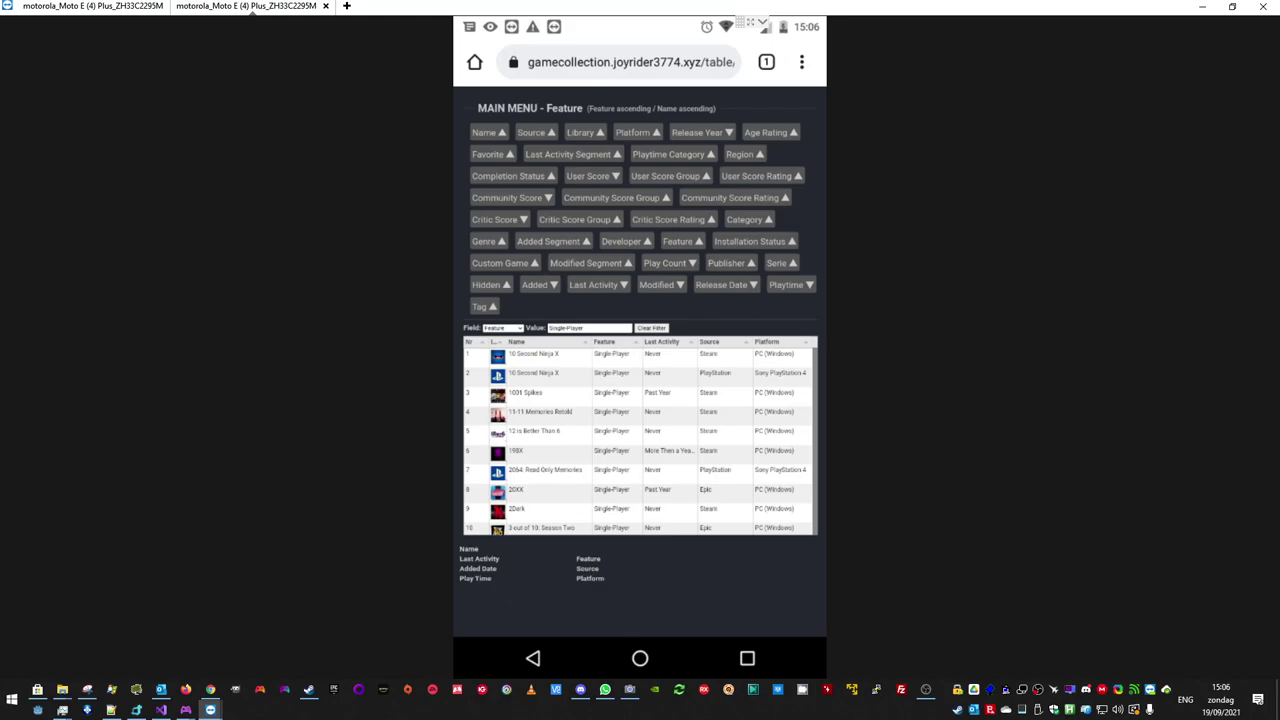
- Switch the table filter's field to Name with an empty value box
scroll(638, 440, down, 5)
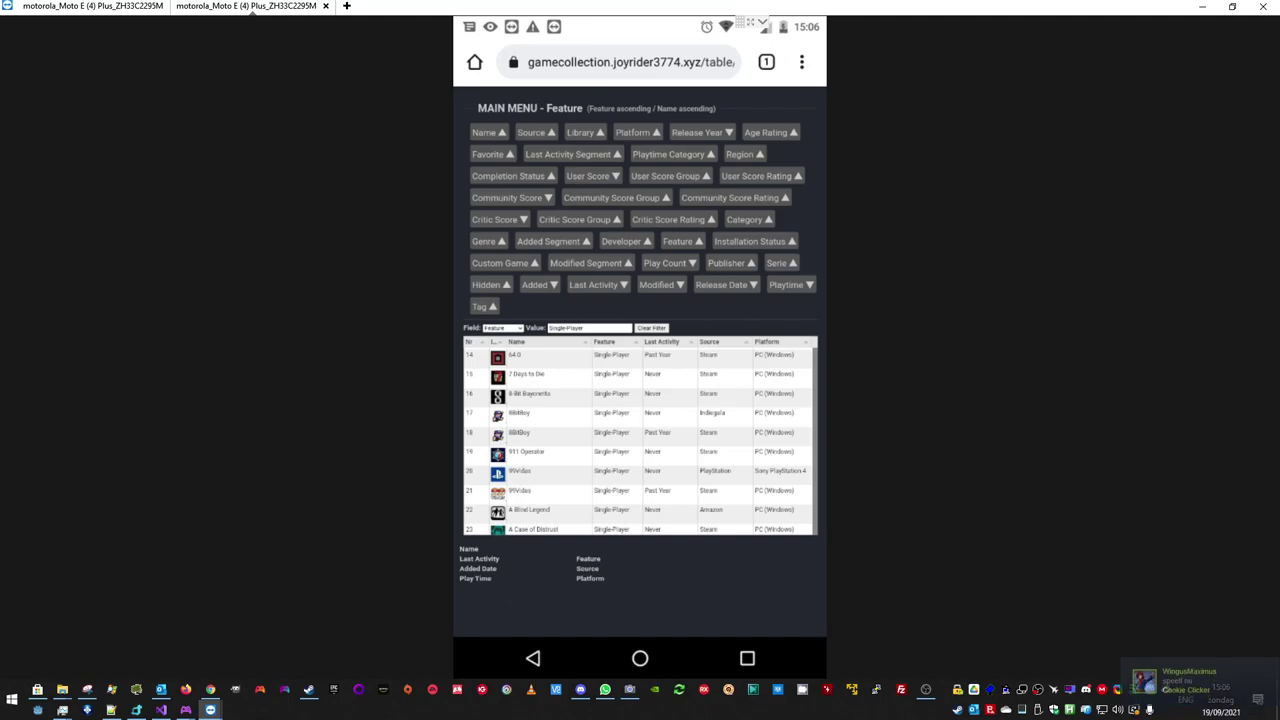
click(502, 328)
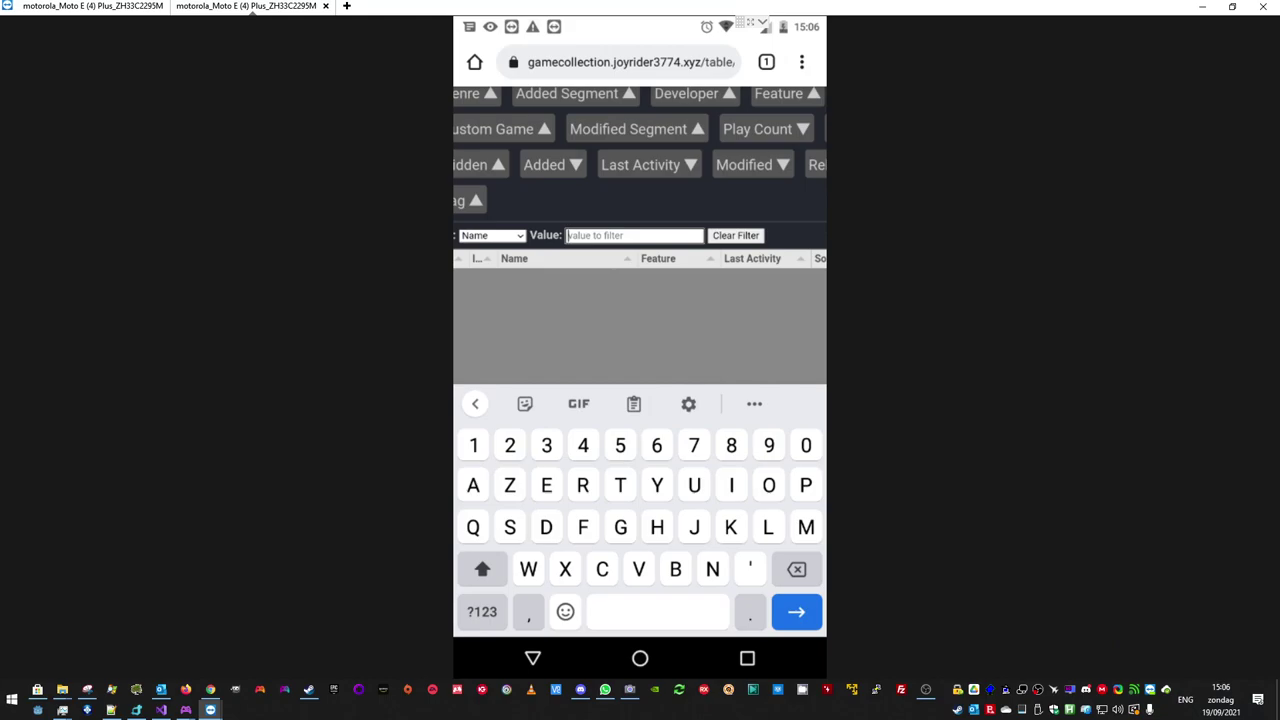
- Filter names by 'mario', leaving the Multi-Player and Single-Player Super Mario World rows
text(mario)
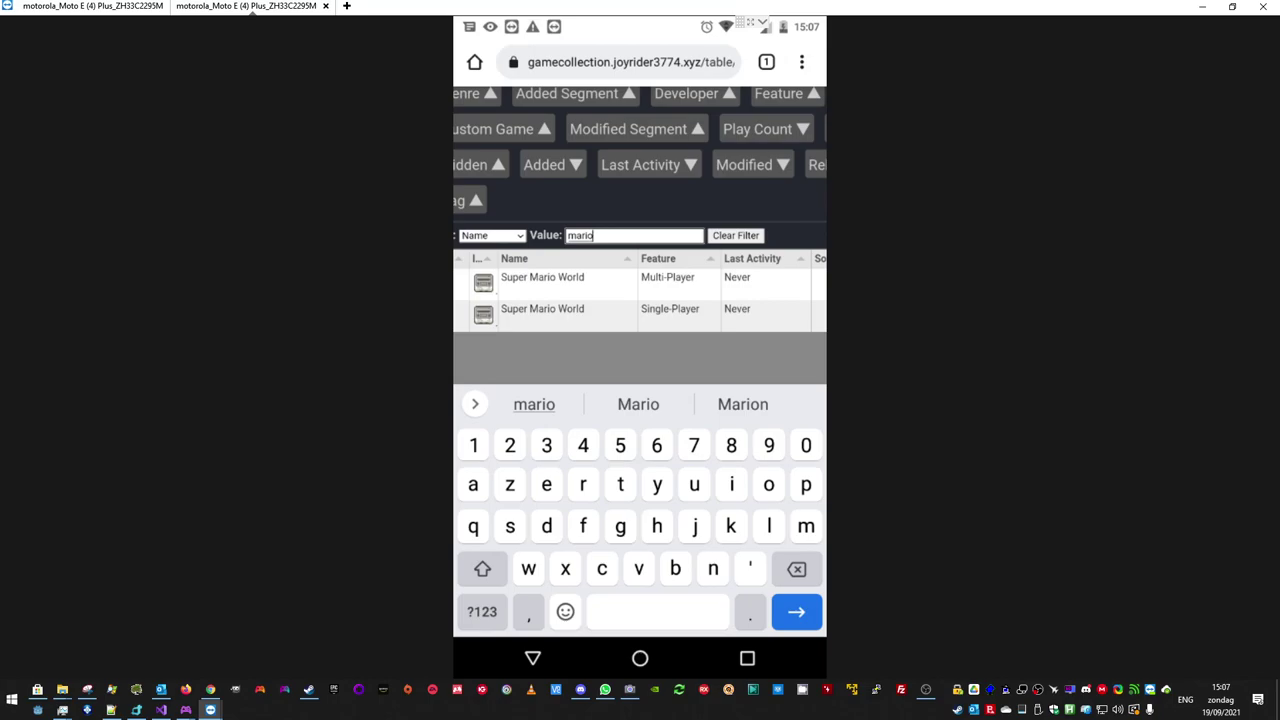
scroll(640, 210, down, 3)
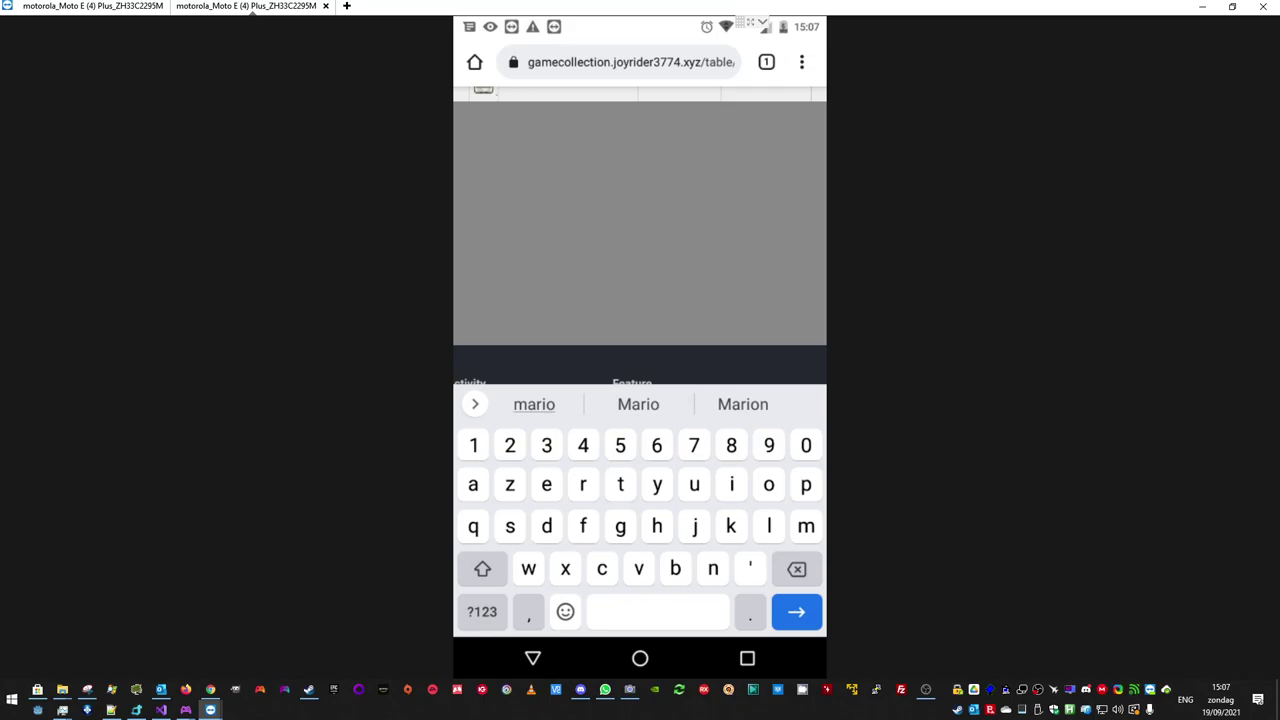
scroll(640, 220, up, 2)
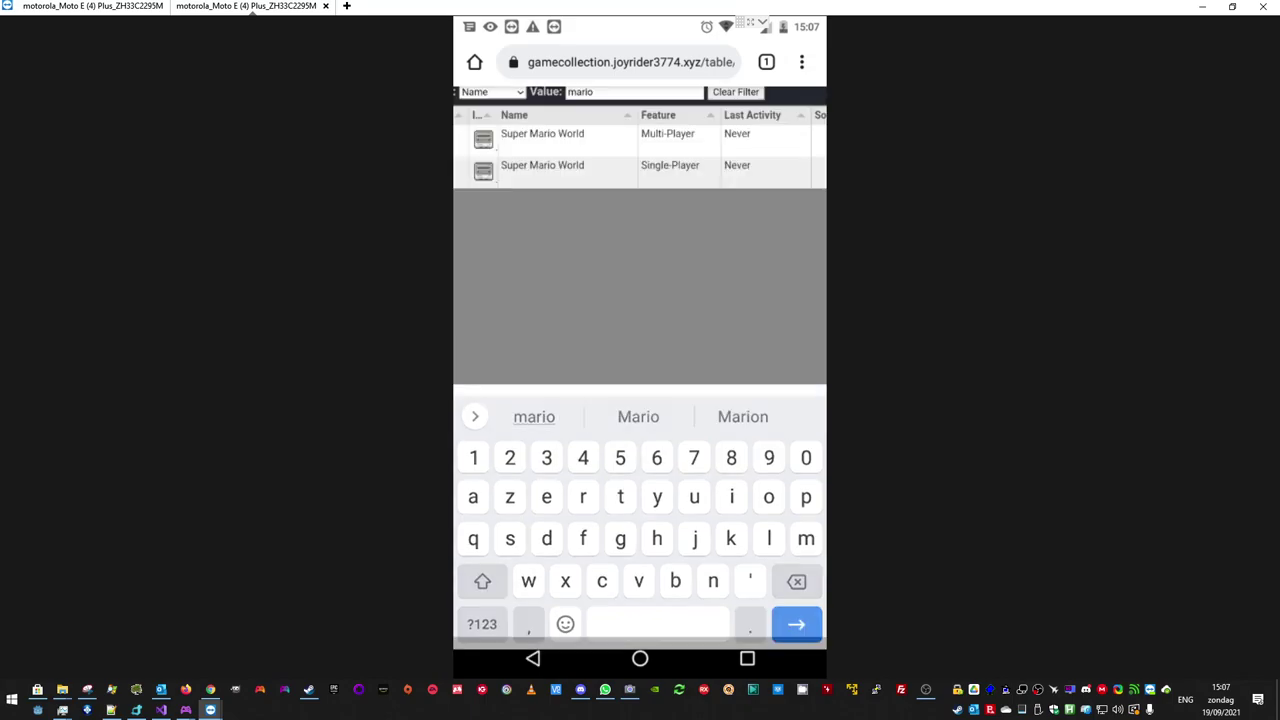
key(Return)
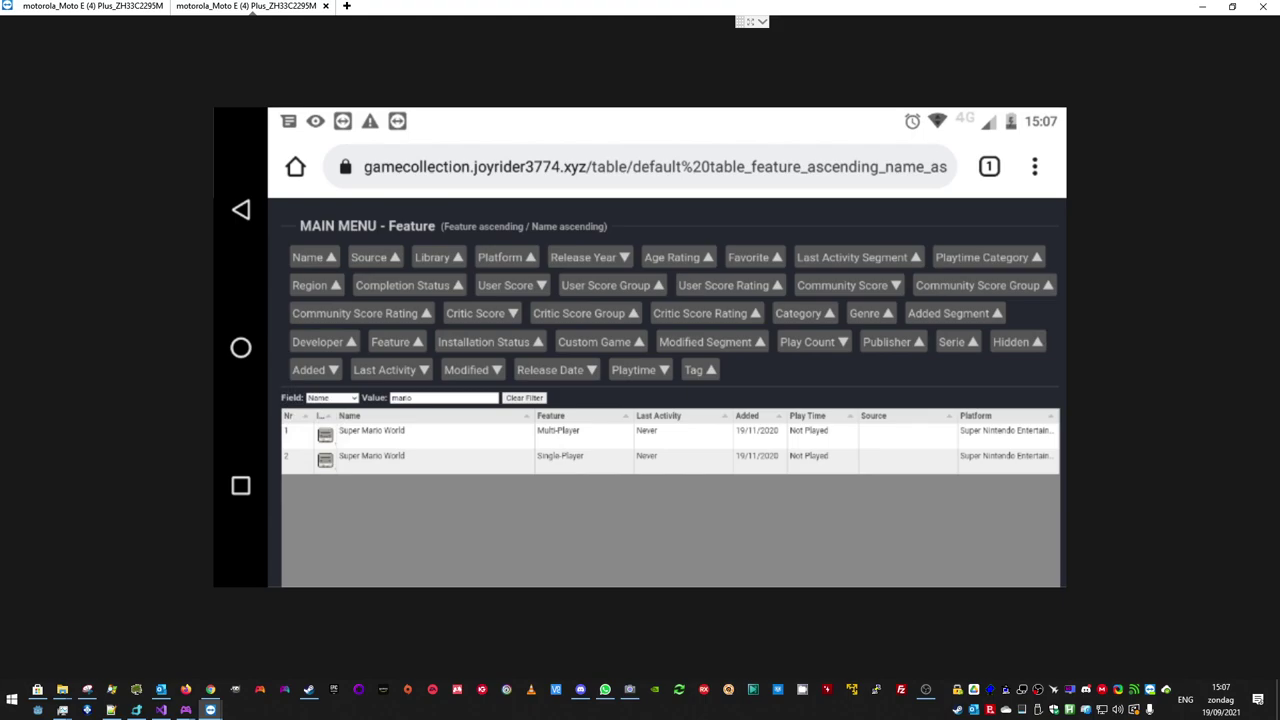
- Clear the 'mario' filter and browse all games, previewing Super Mario World, Foundation 101 and The Rig Is Up!
scroll(666, 350, down, 3)
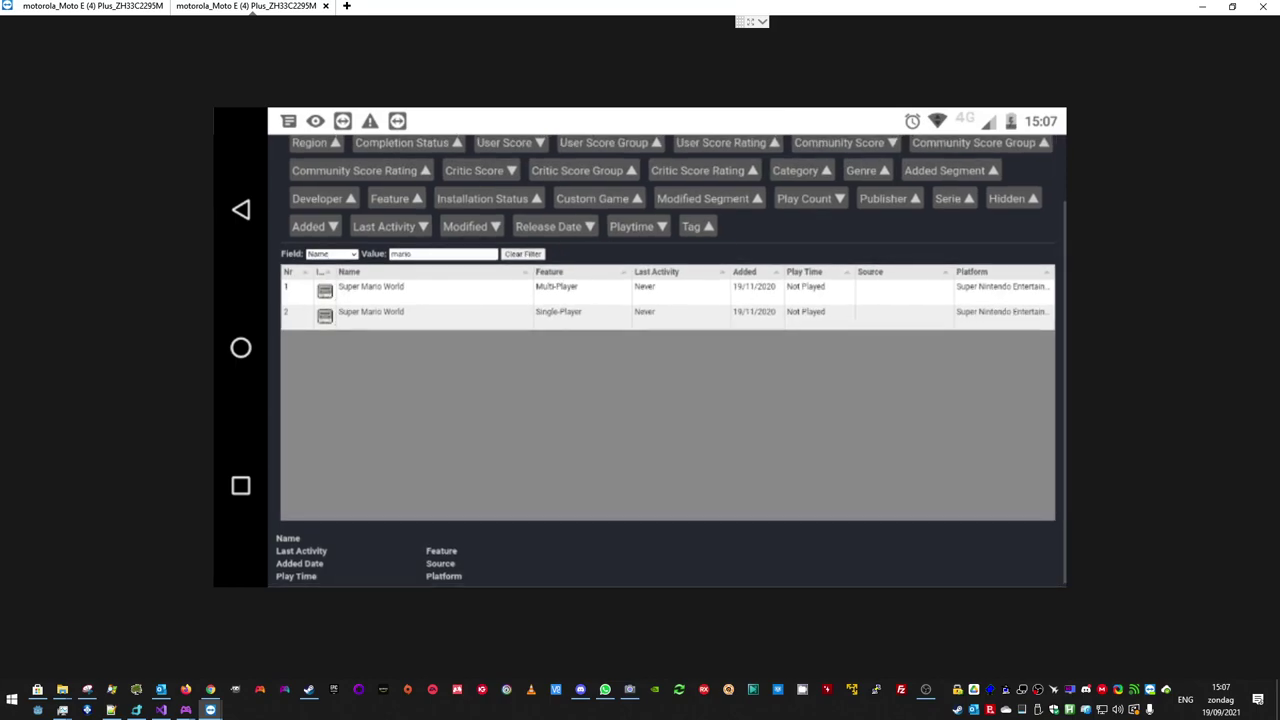
click(370, 312)
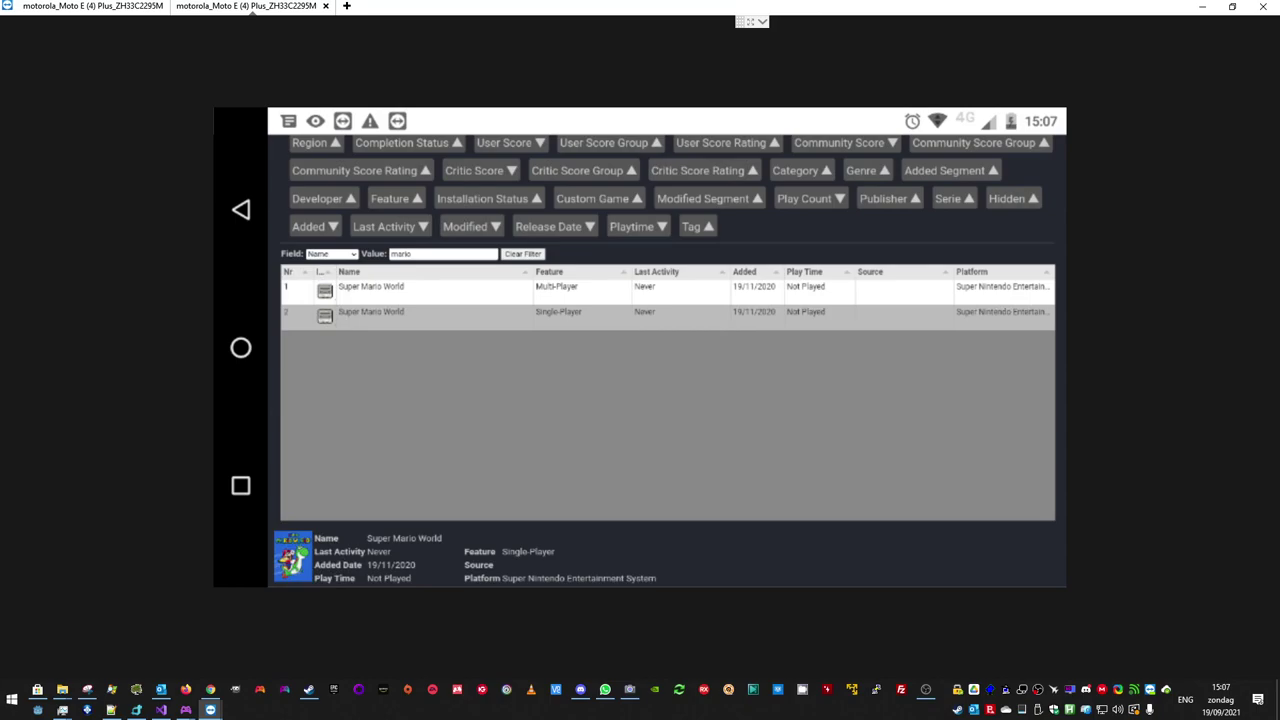
click(522, 254)
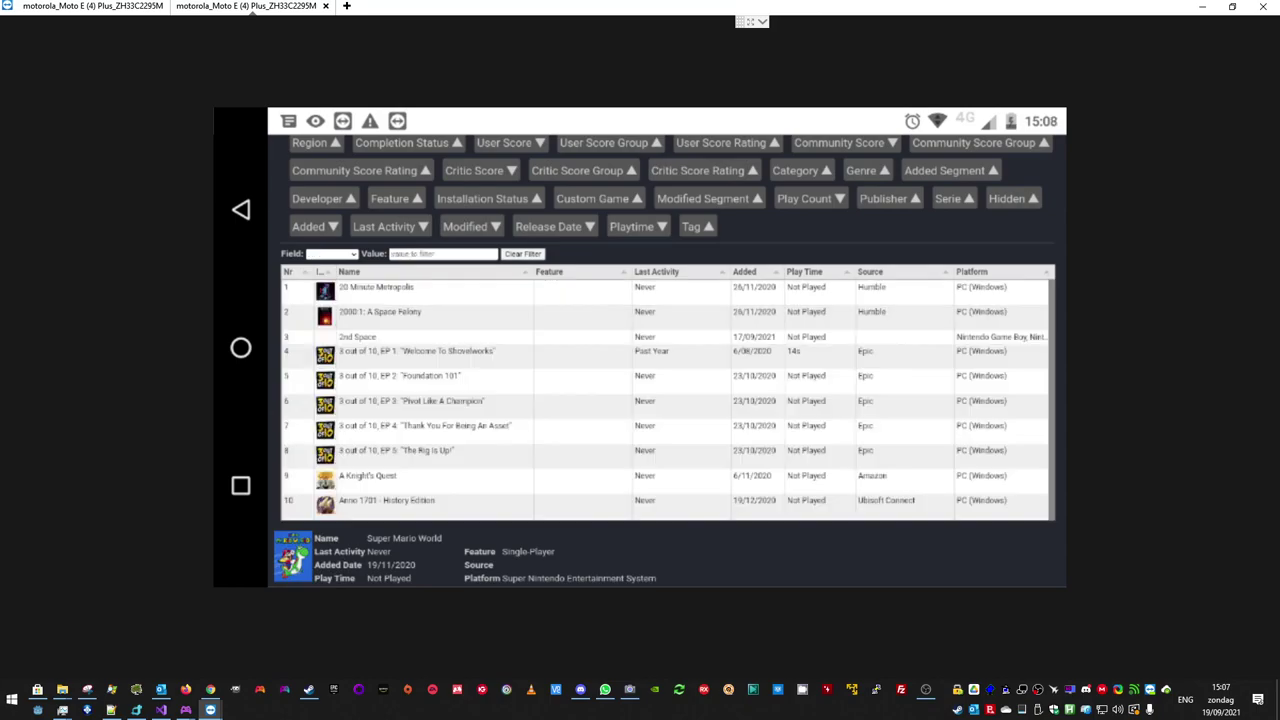
click(400, 376)
click(400, 451)
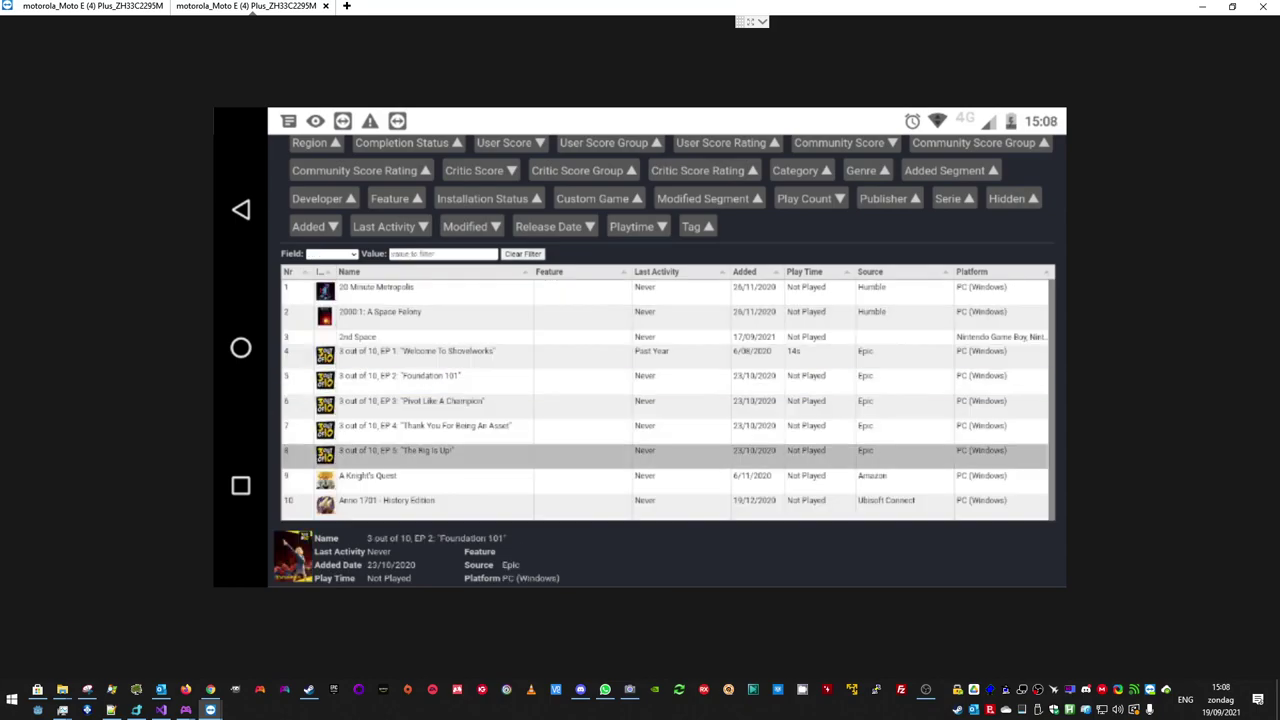
scroll(667, 400, up, 3)
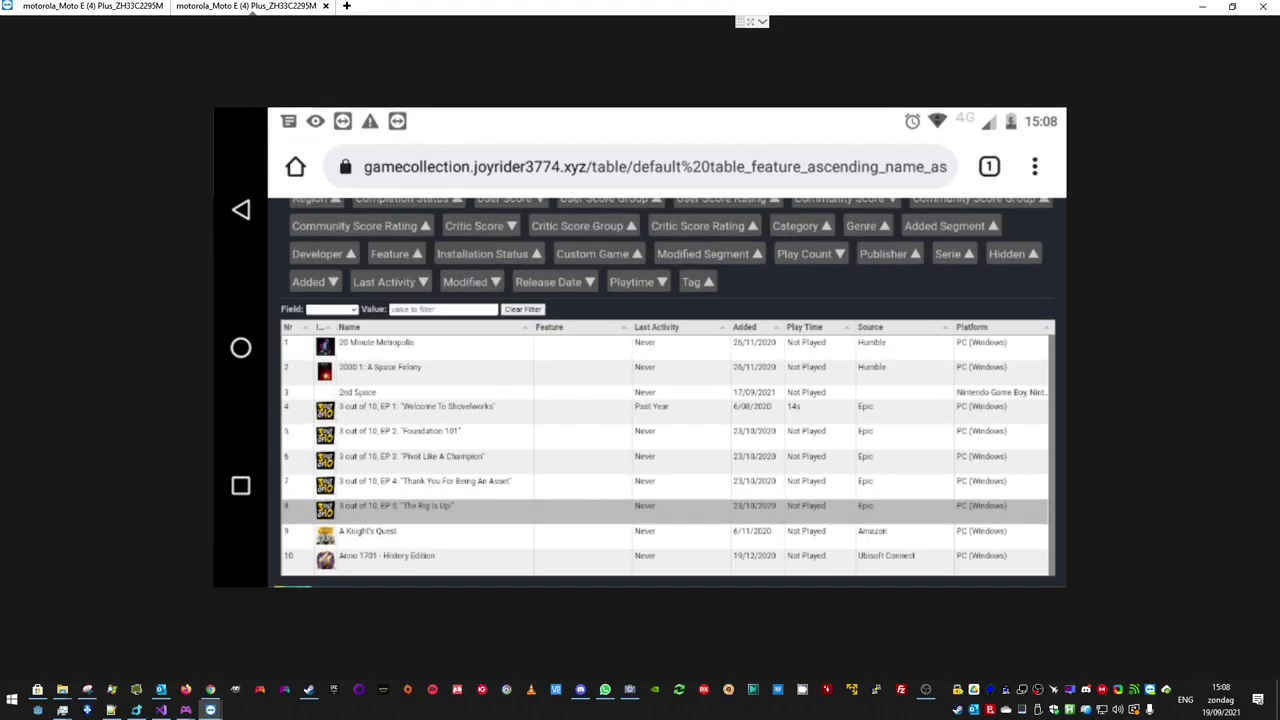
scroll(665, 500, down, 5)
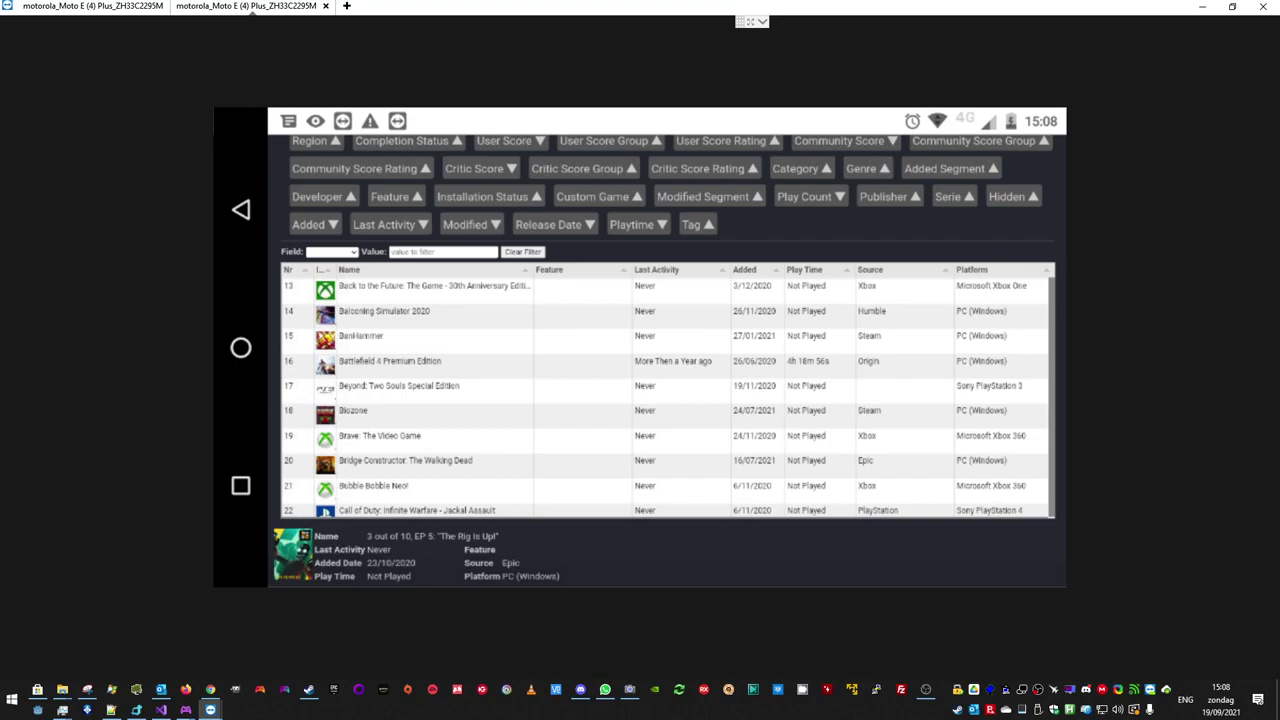
scroll(665, 397, down, 2)
scroll(665, 400, down, 3)
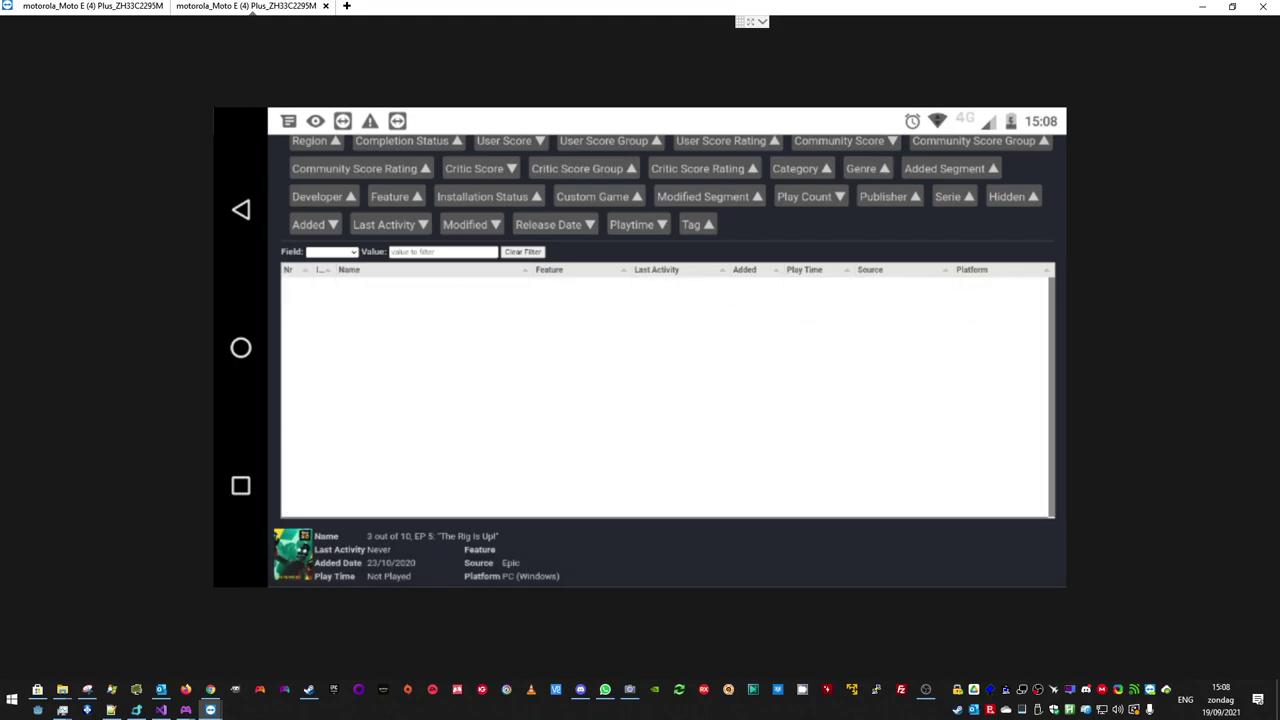
scroll(665, 390, down, 5)
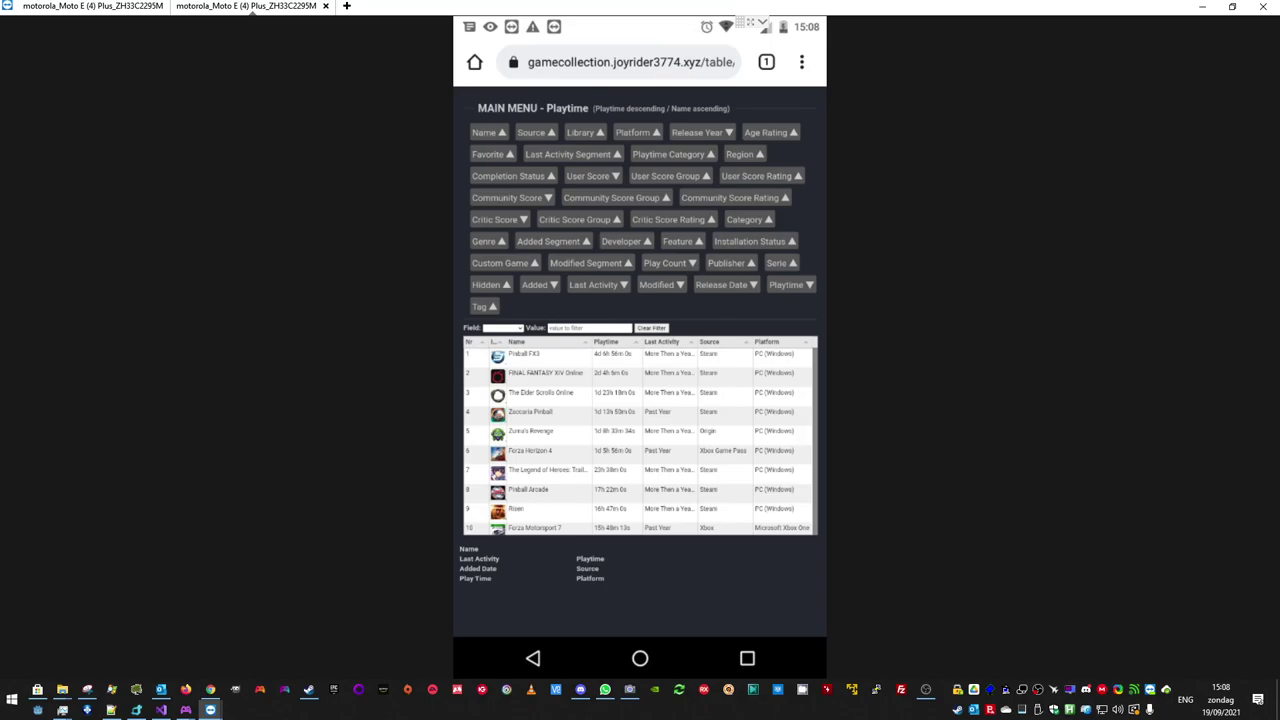
- Sort the table by Name and choose 'Toevoegen aan startscherm' from Chrome's menu
click(488, 132)
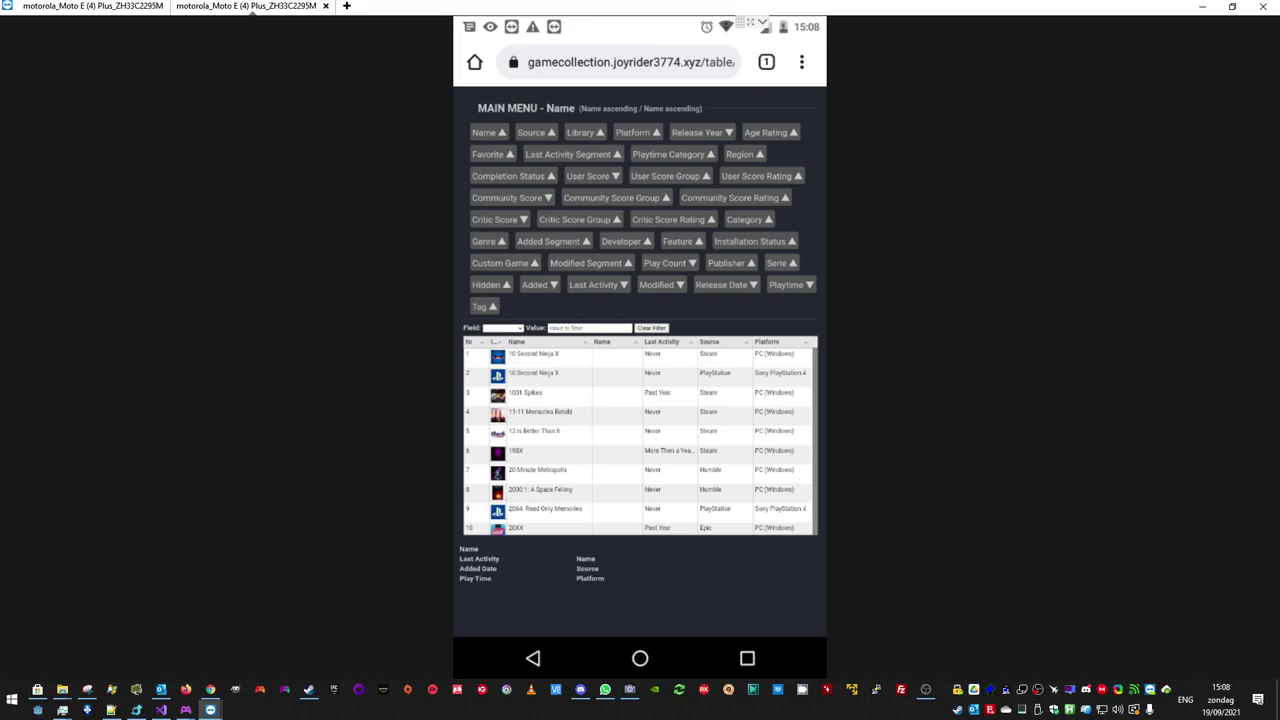
click(801, 62)
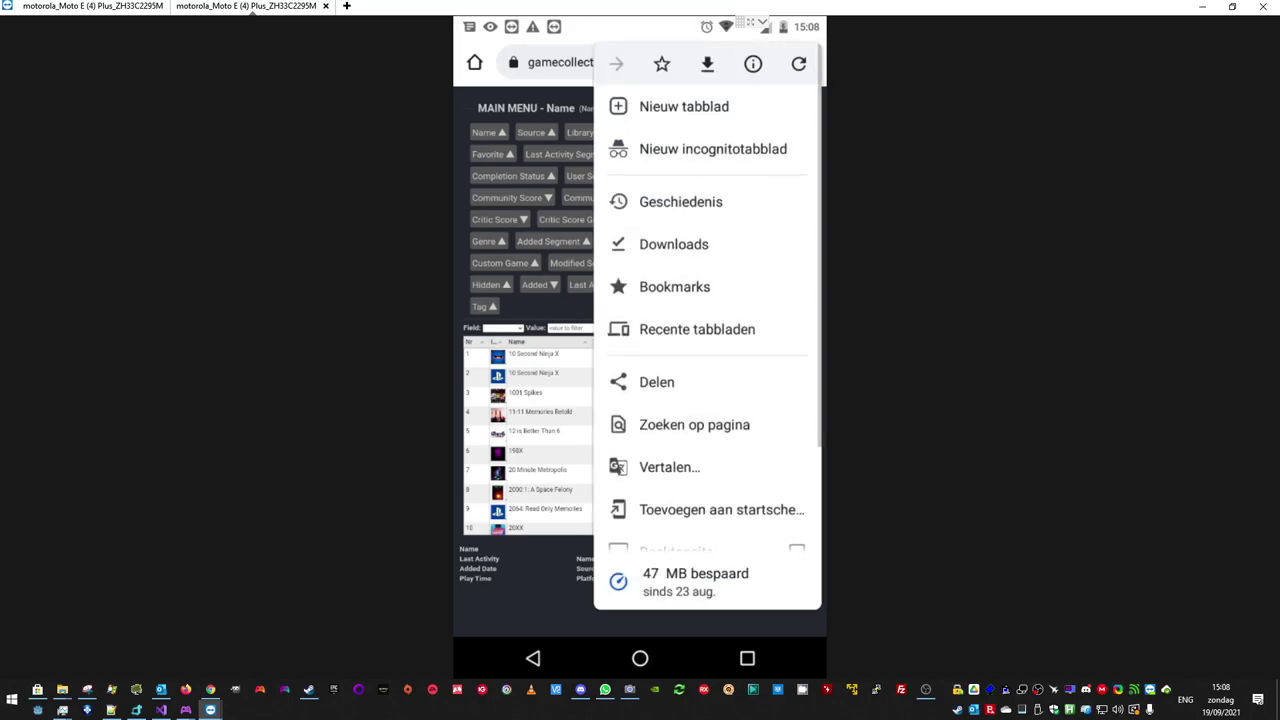
scroll(707, 330, down, 2)
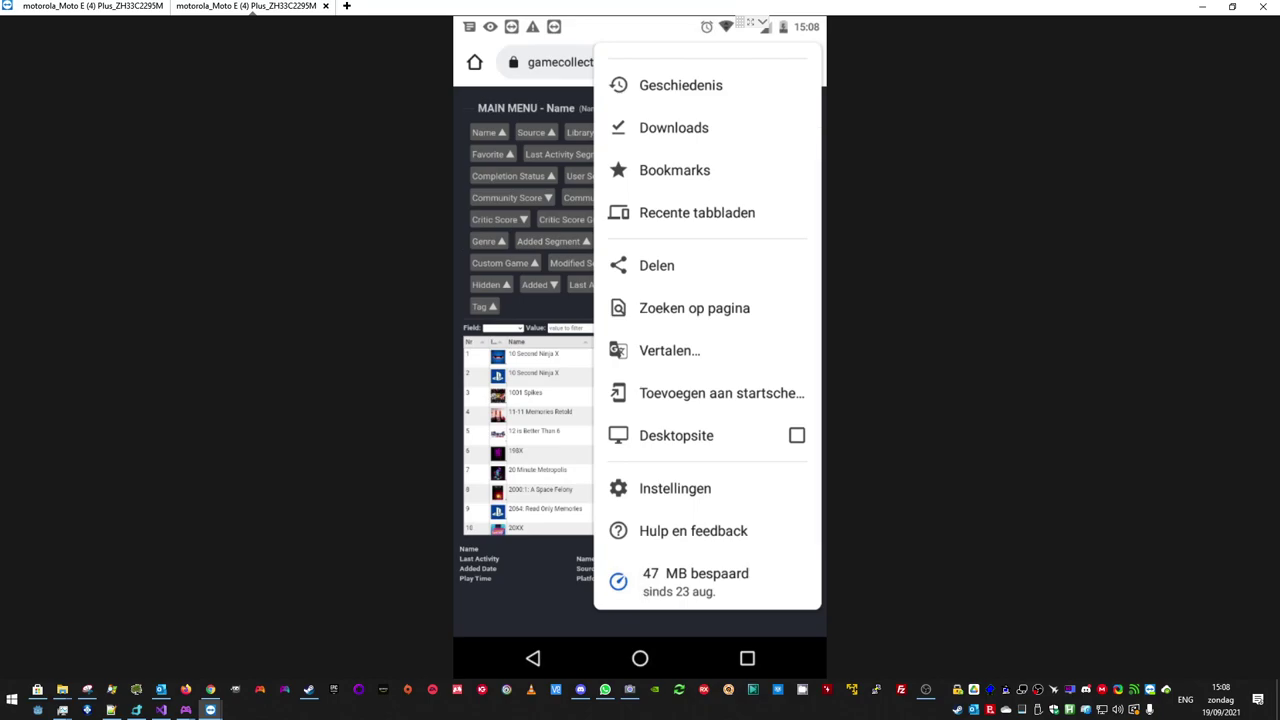
click(721, 393)
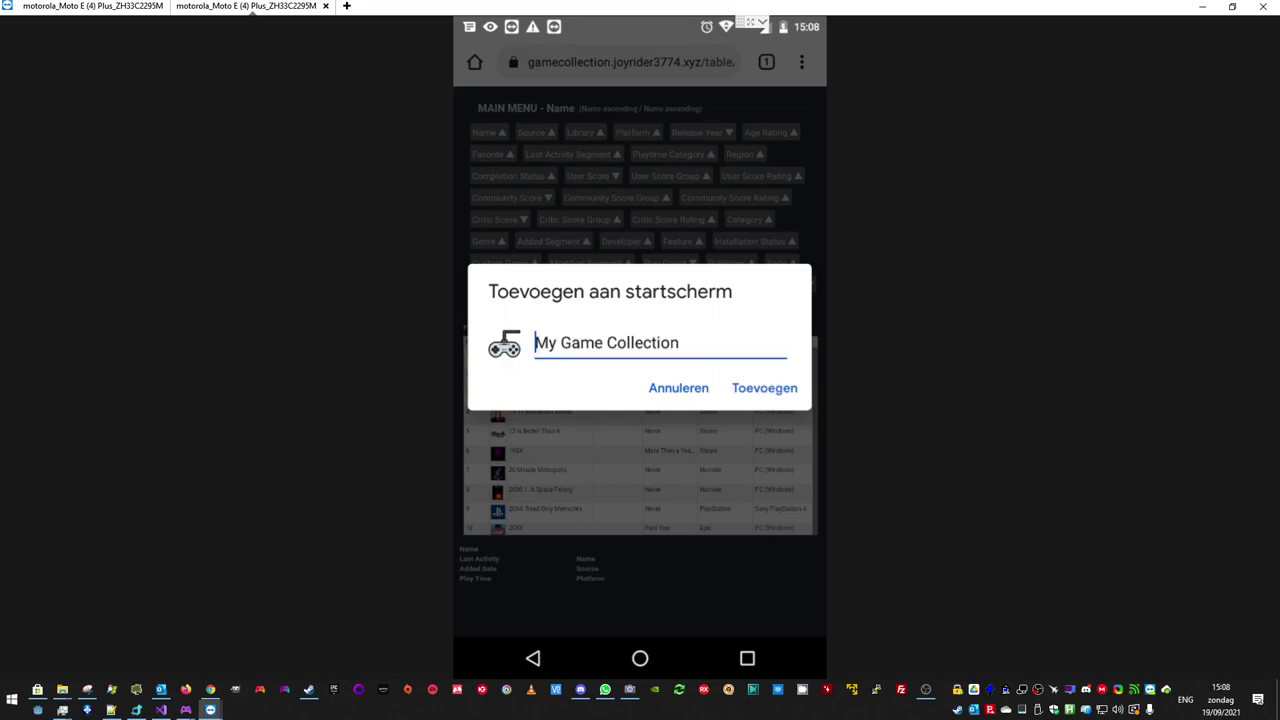
- Name the home-screen shortcut 'MGC Table' and add it
key(Delete)
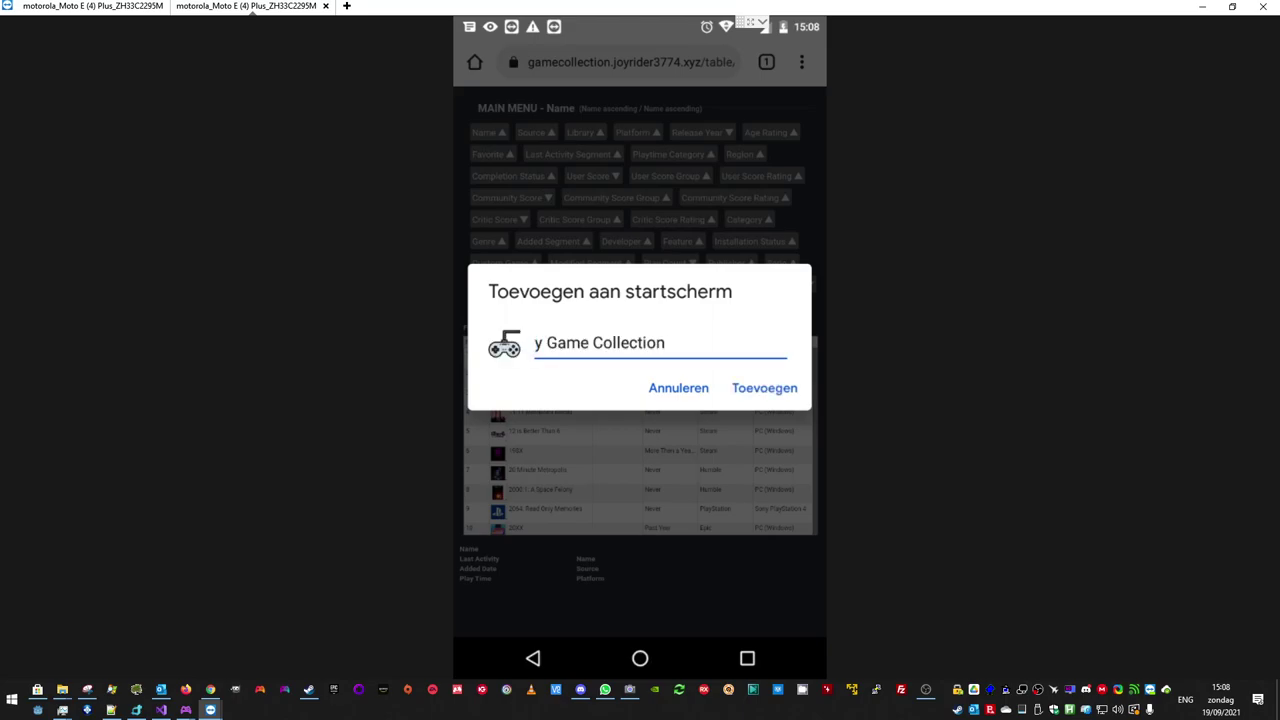
key(Delete)
key(Delete)
key(Delete)
text(M)
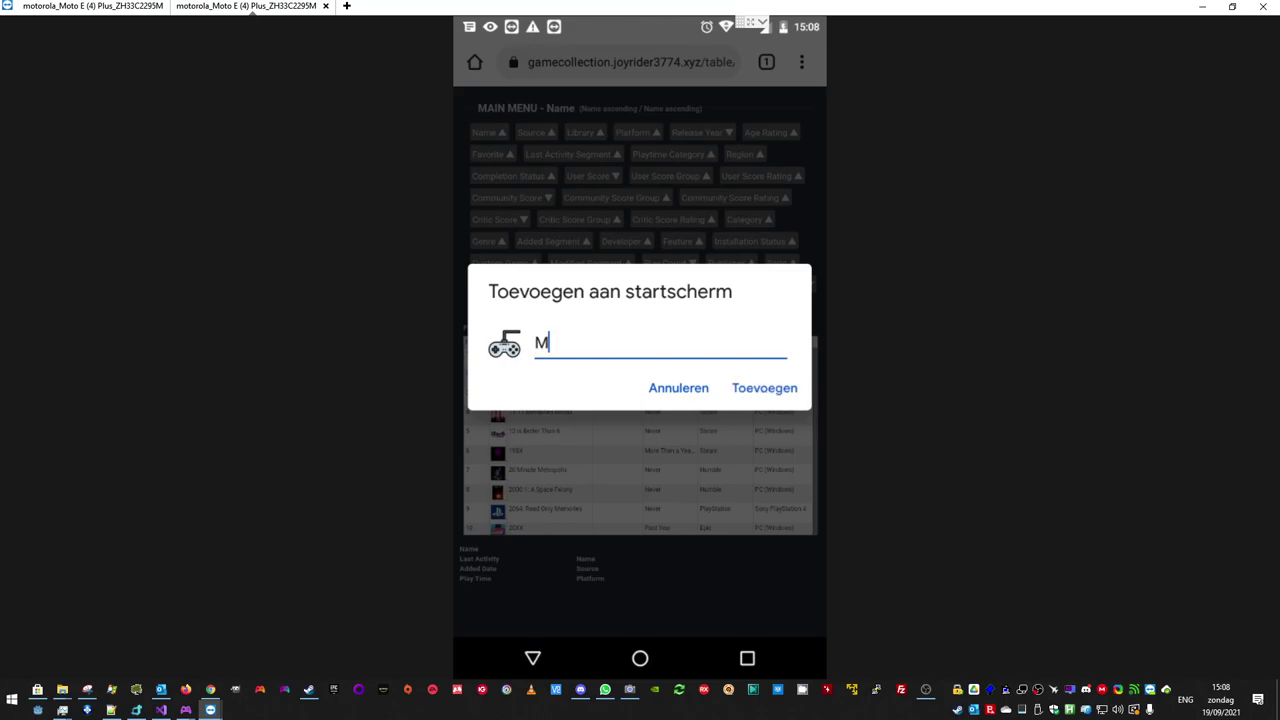
text(GCTa)
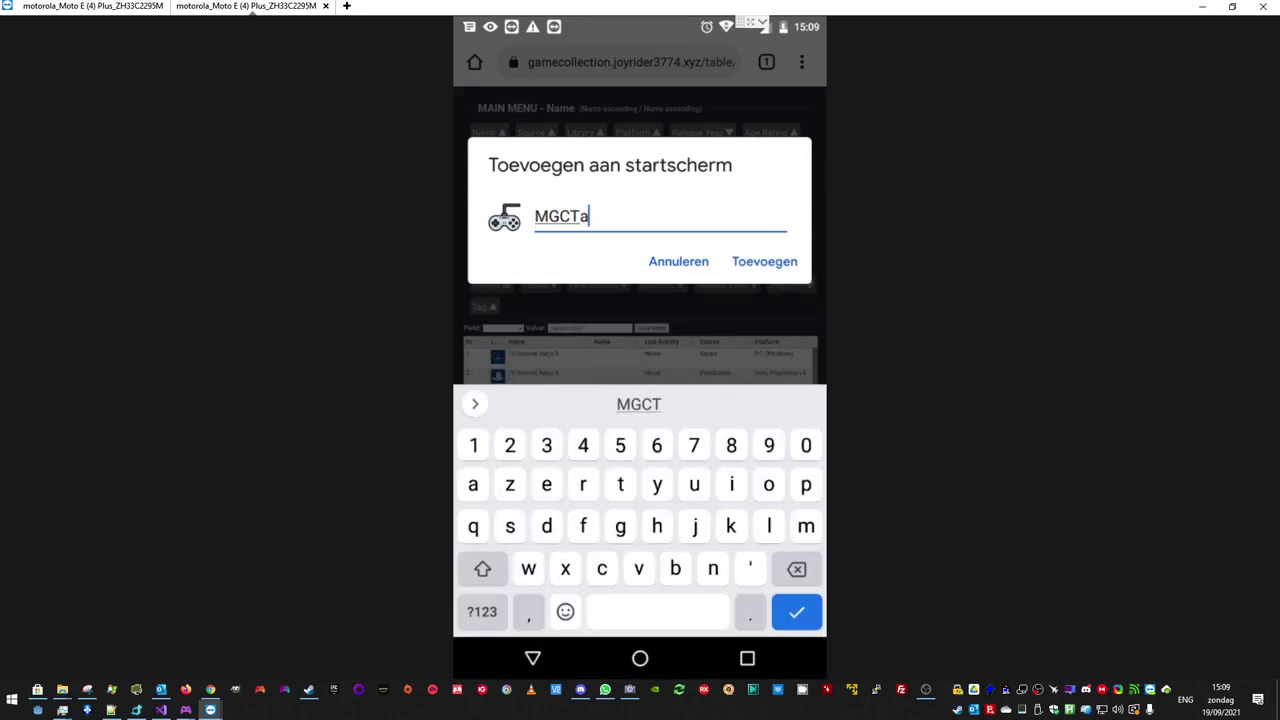
key(BackSpace)
key(BackSpace)
text(Tabl)
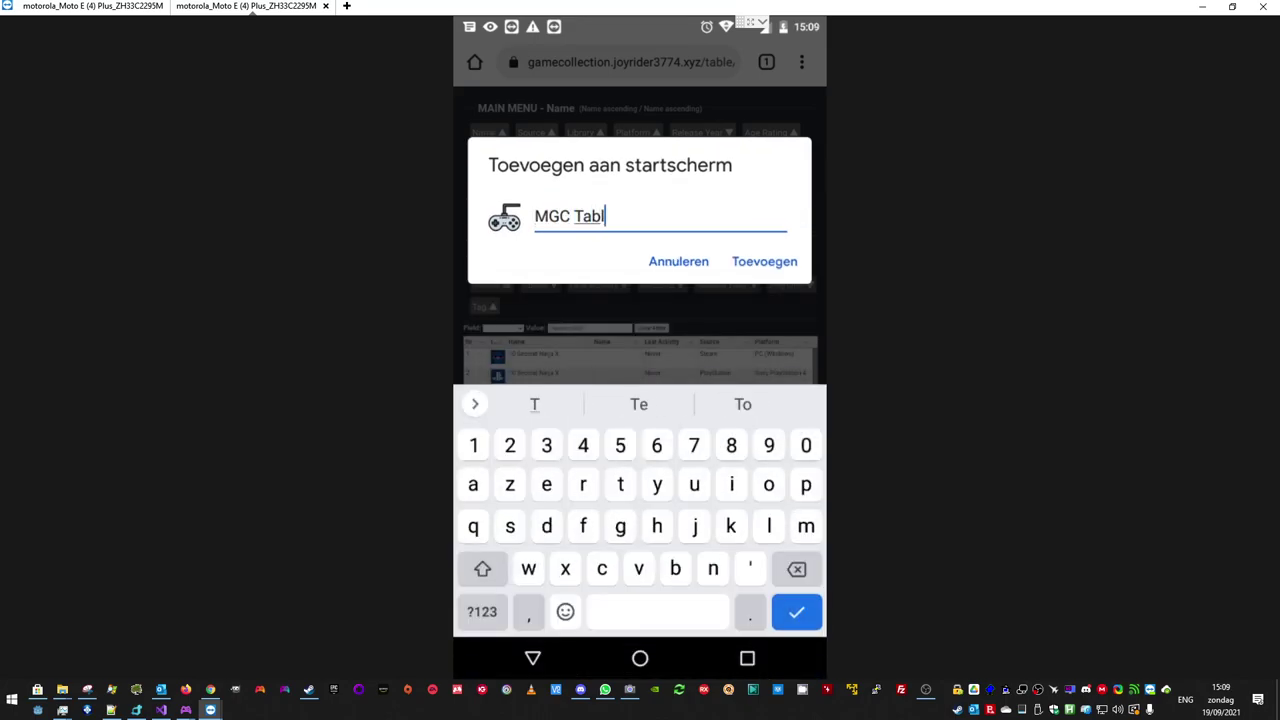
text(e)
key(Return)
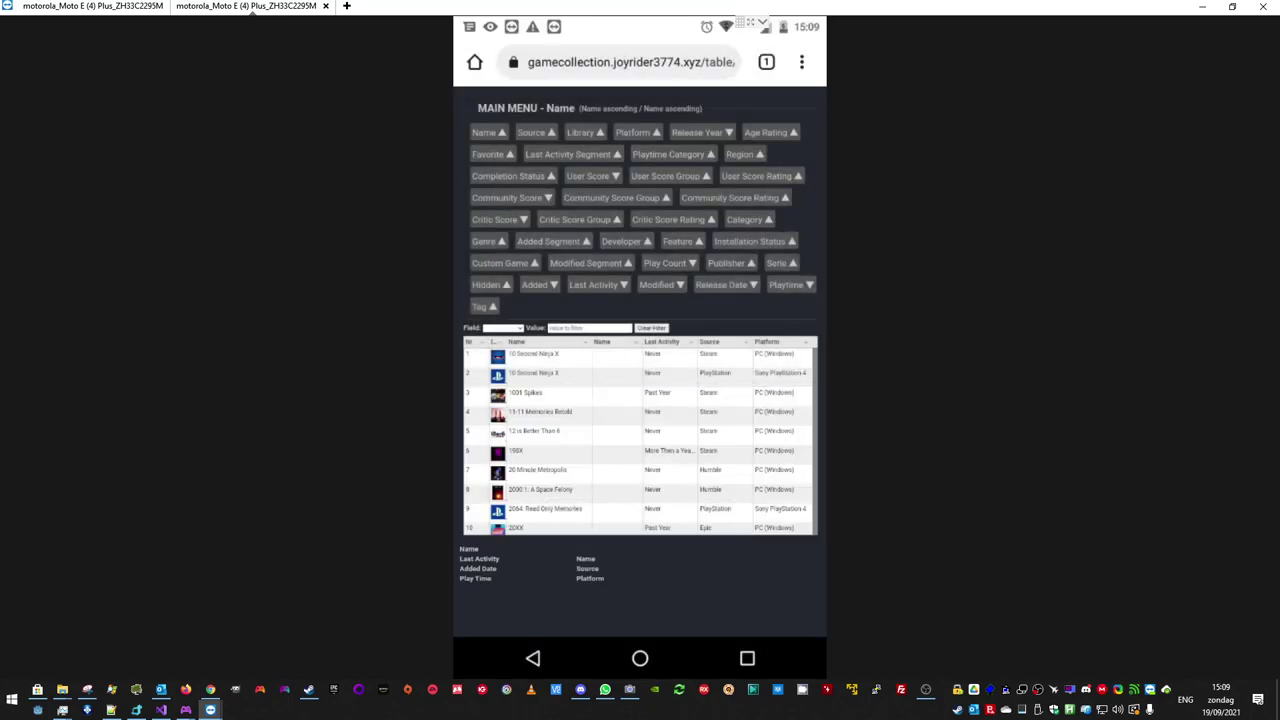
- Go to the phone's home screen and launch the new MGC Table shortcut
click(747, 658)
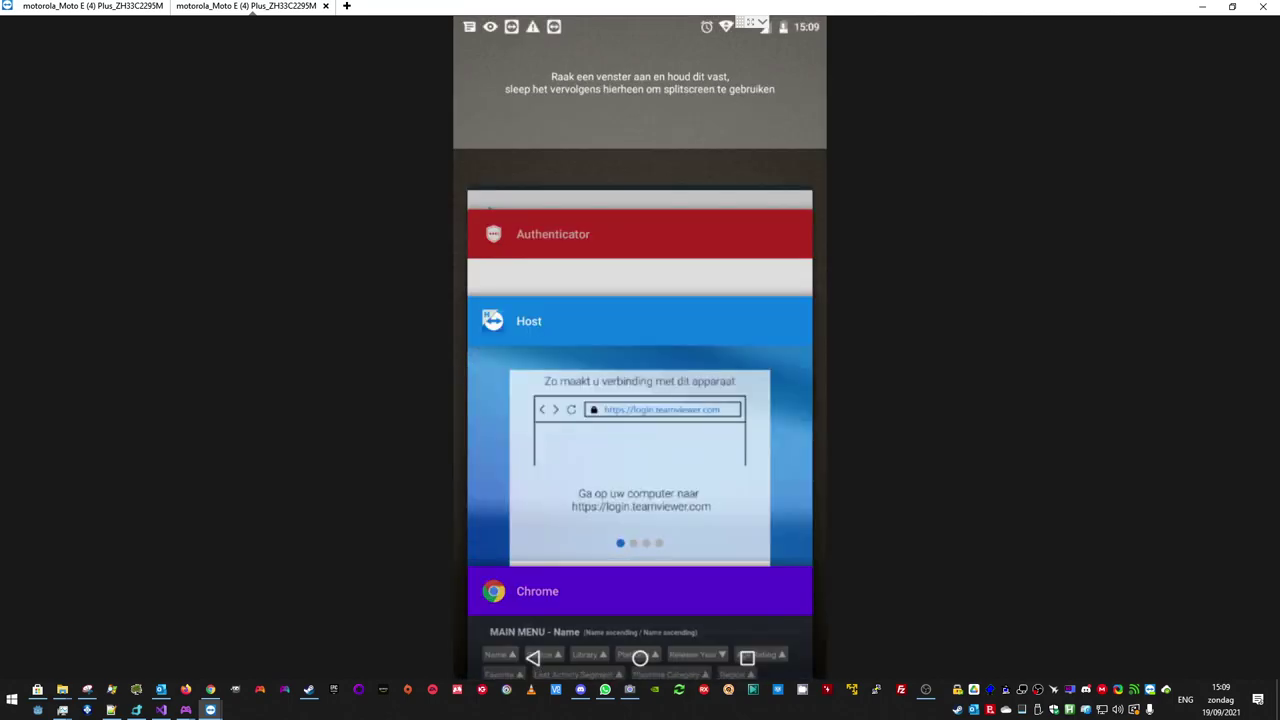
click(747, 658)
click(640, 658)
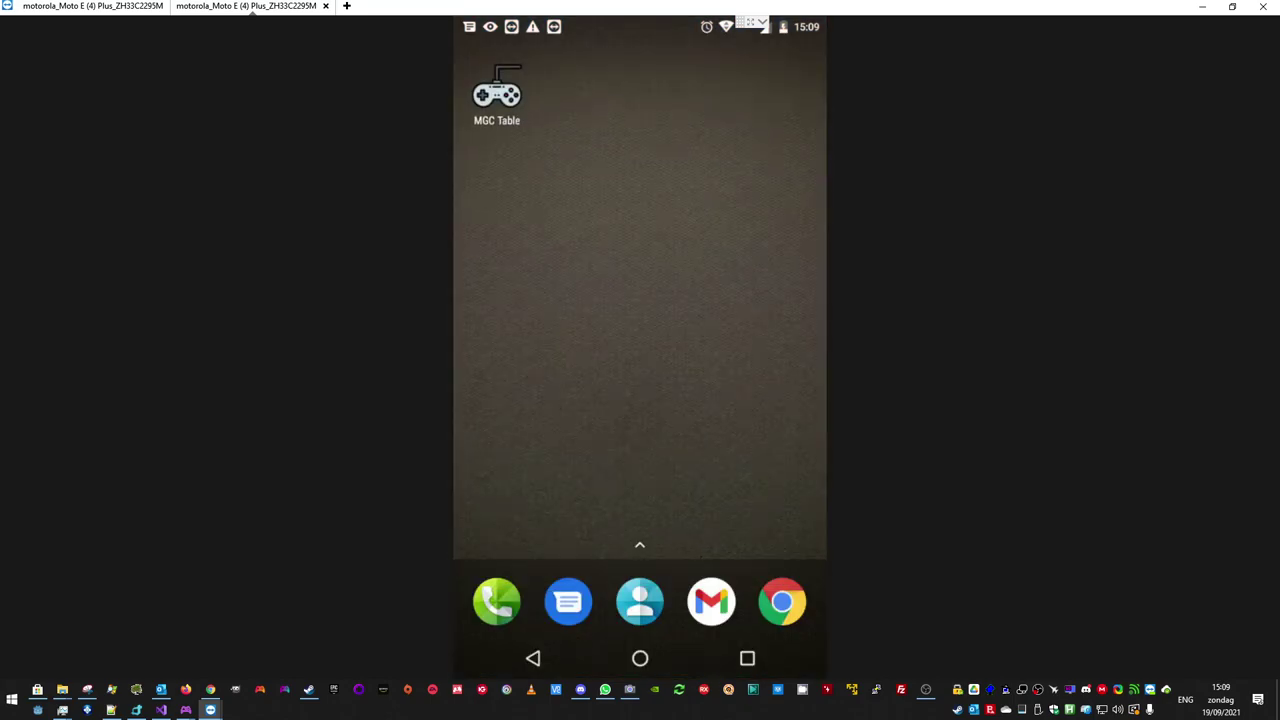
click(497, 95)
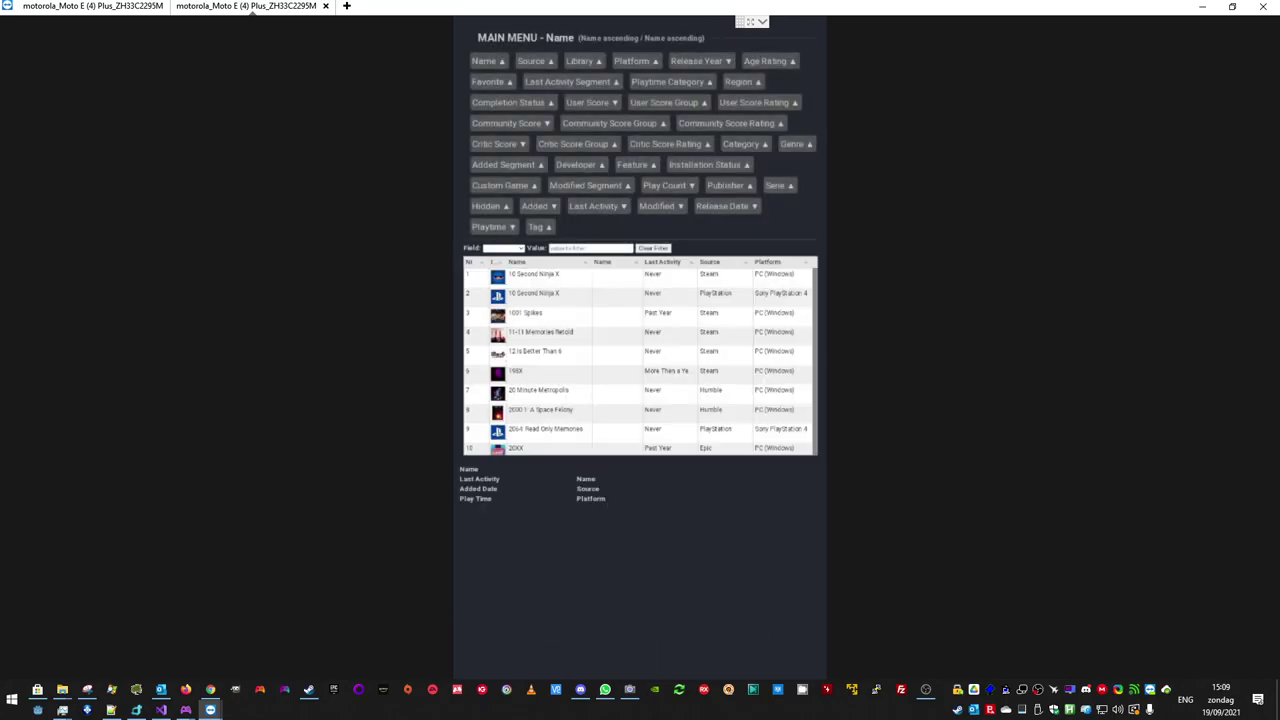
- Sort by Last Activity, preview Duke Nukem 3D, Pinball Deluxe: Reloaded and Titan Quest, then sort by Tag
click(596, 205)
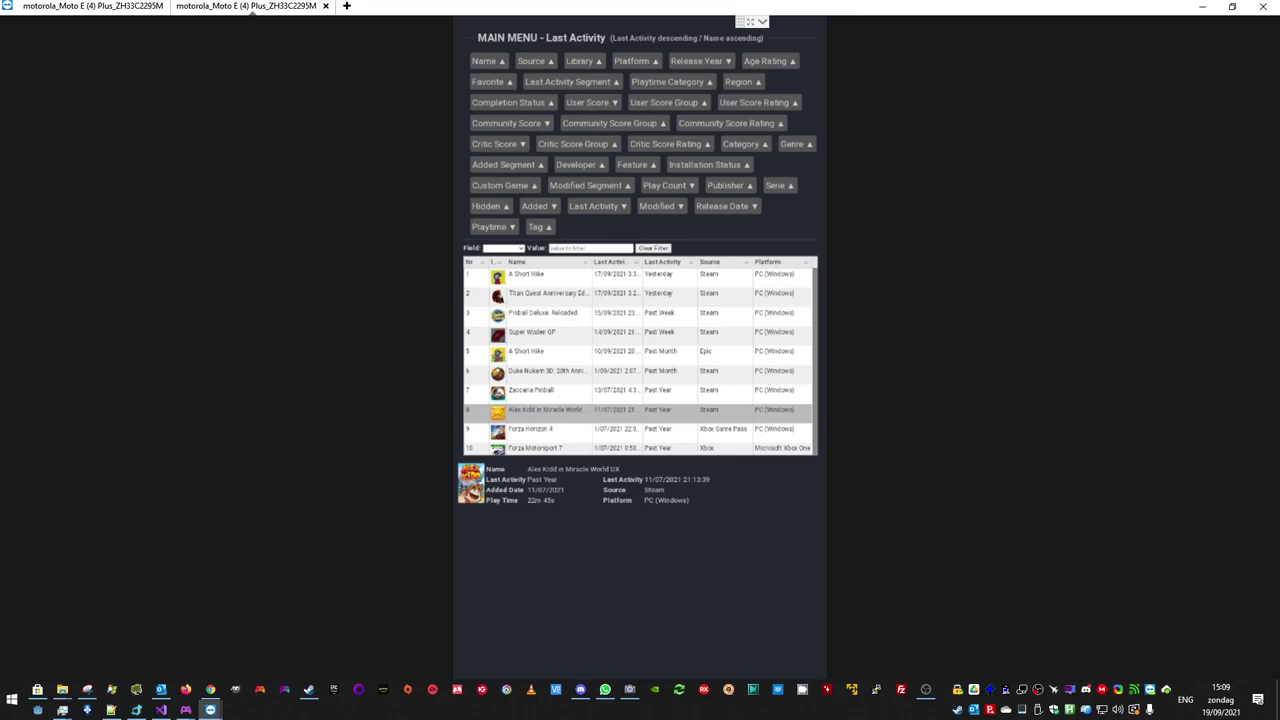
click(545, 370)
click(540, 312)
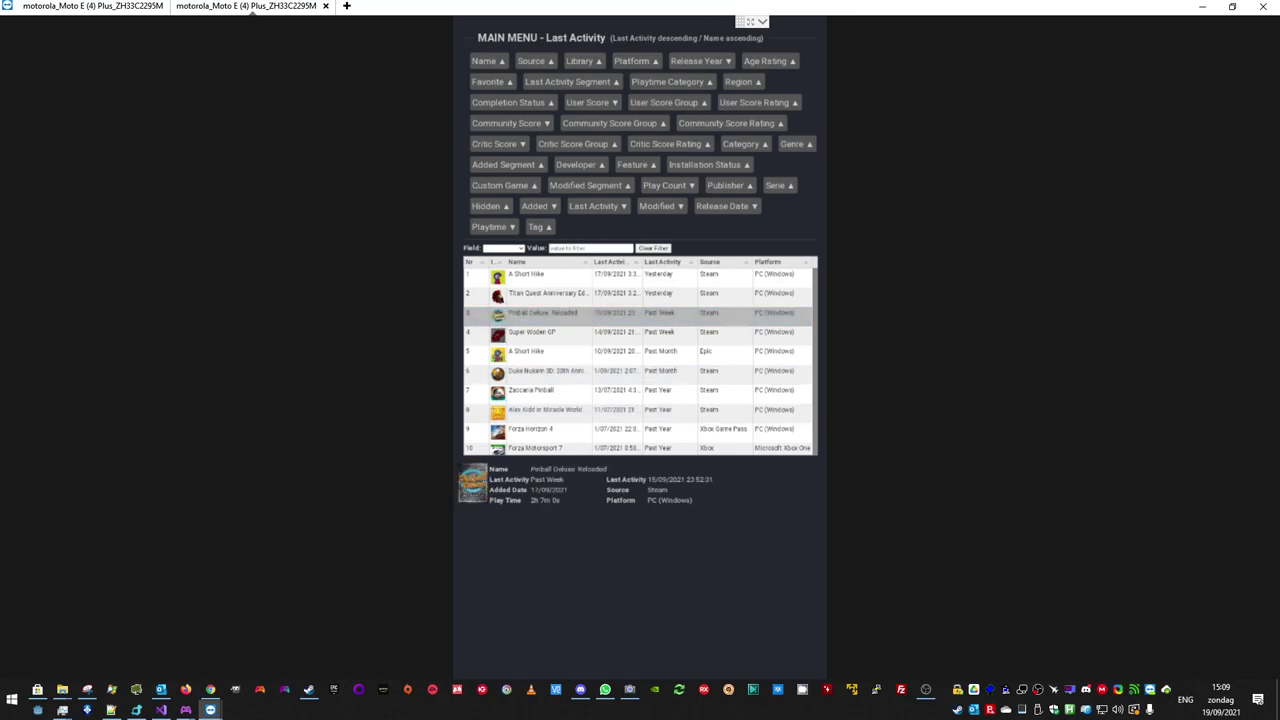
click(540, 293)
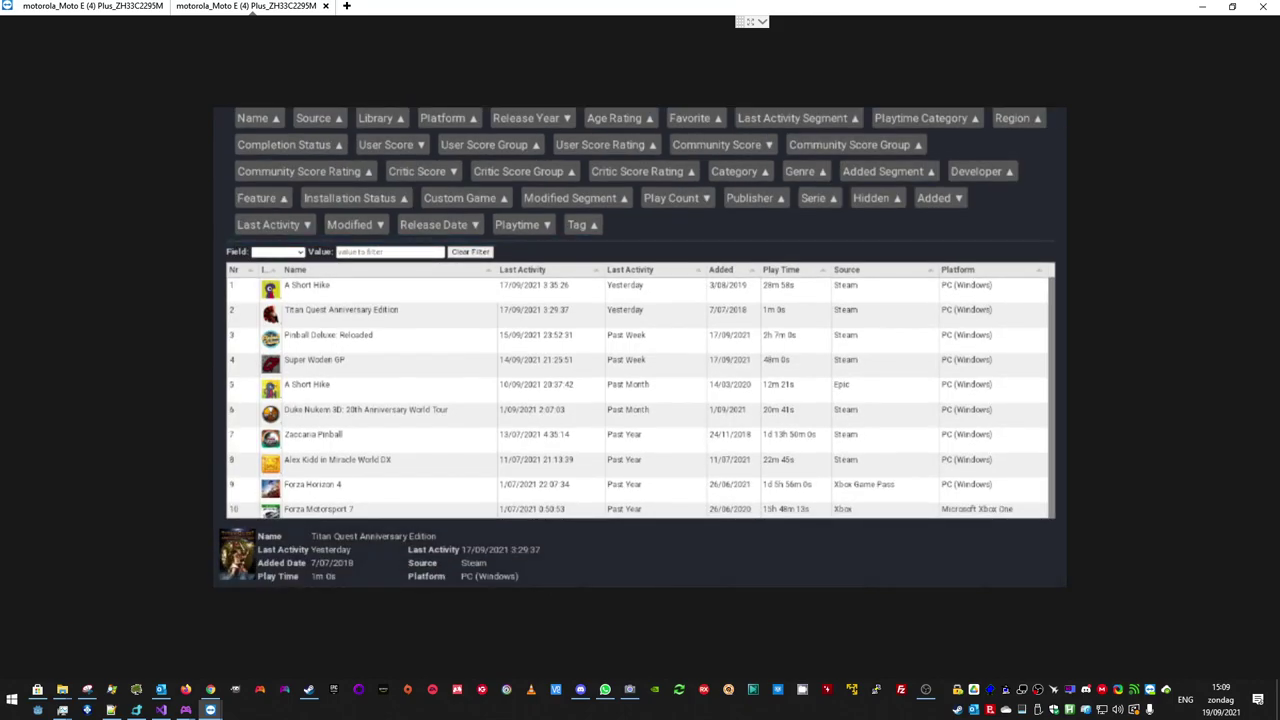
click(582, 224)
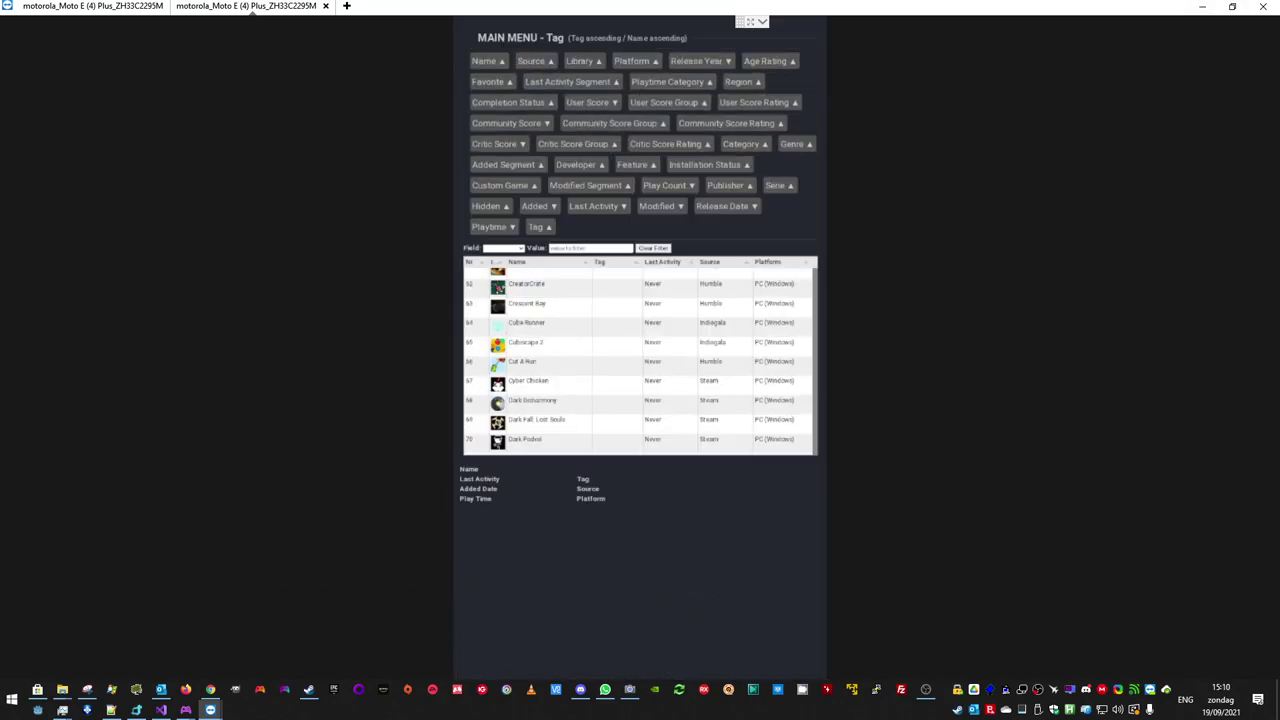
- Bring Playnite forward, dismiss the finished export report, and bring up File Explorer's jump list
click(1202, 7)
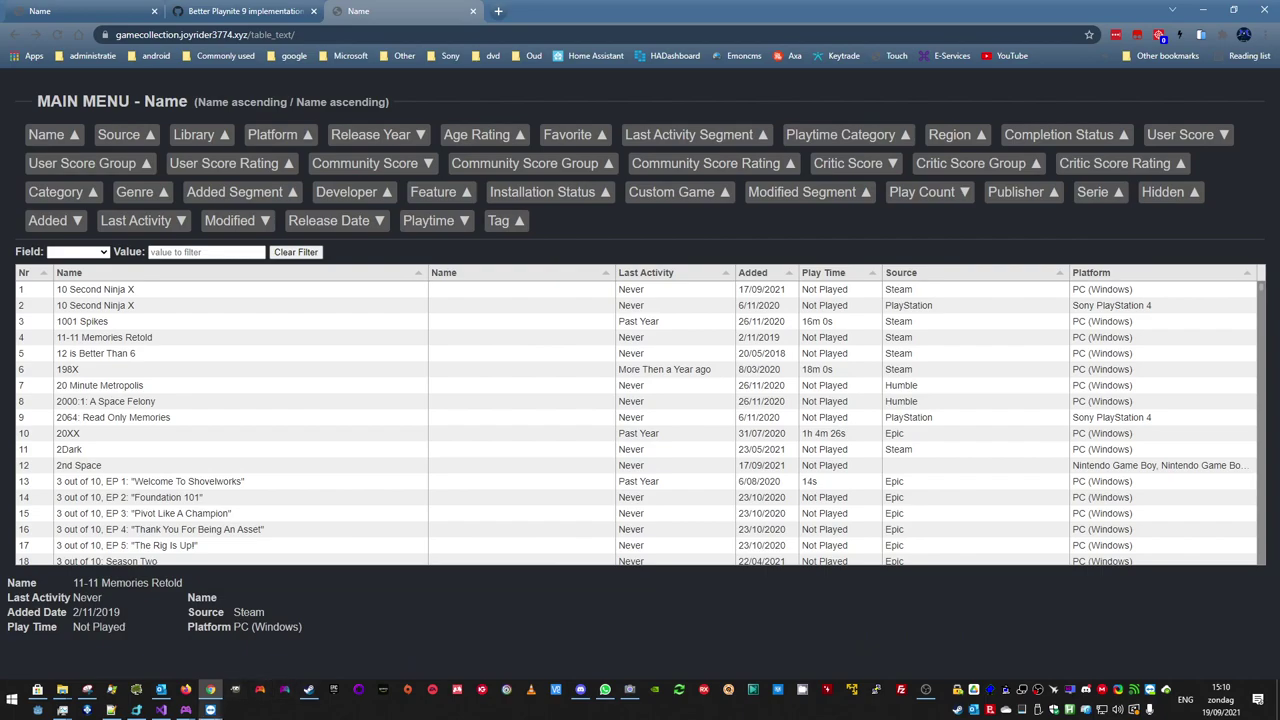
mouse_move(186, 710)
click(257, 650)
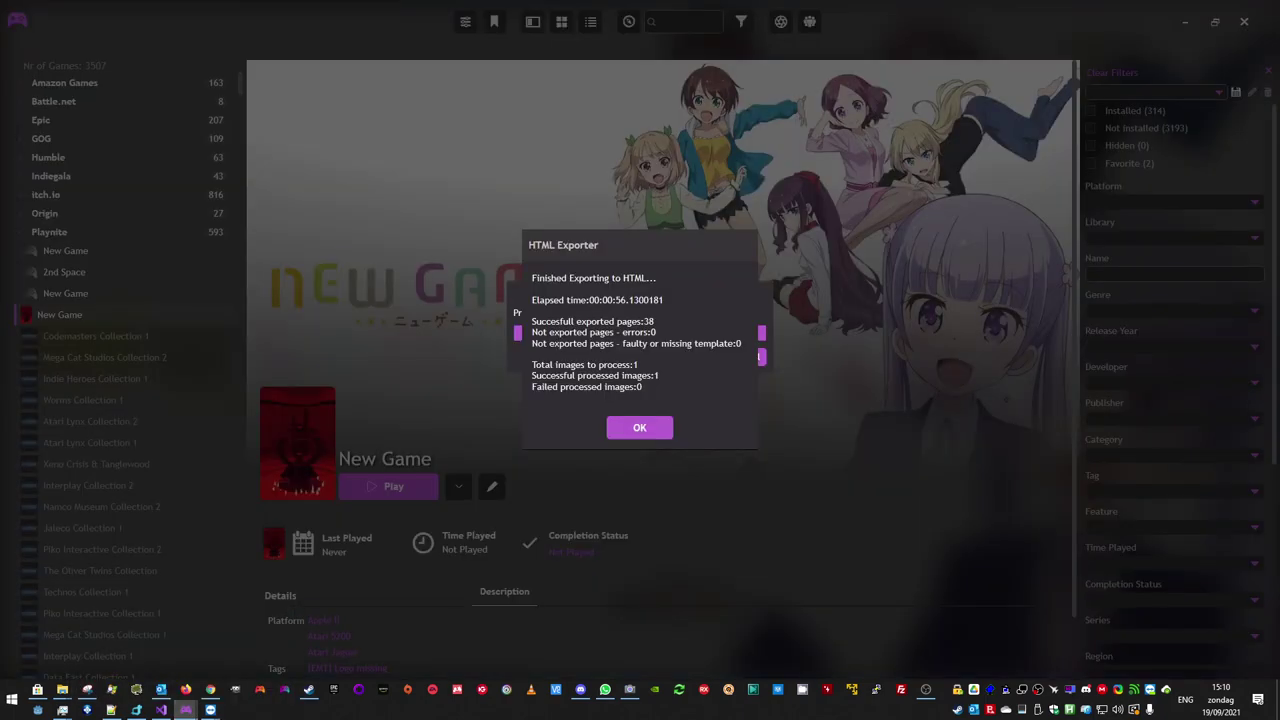
click(640, 427)
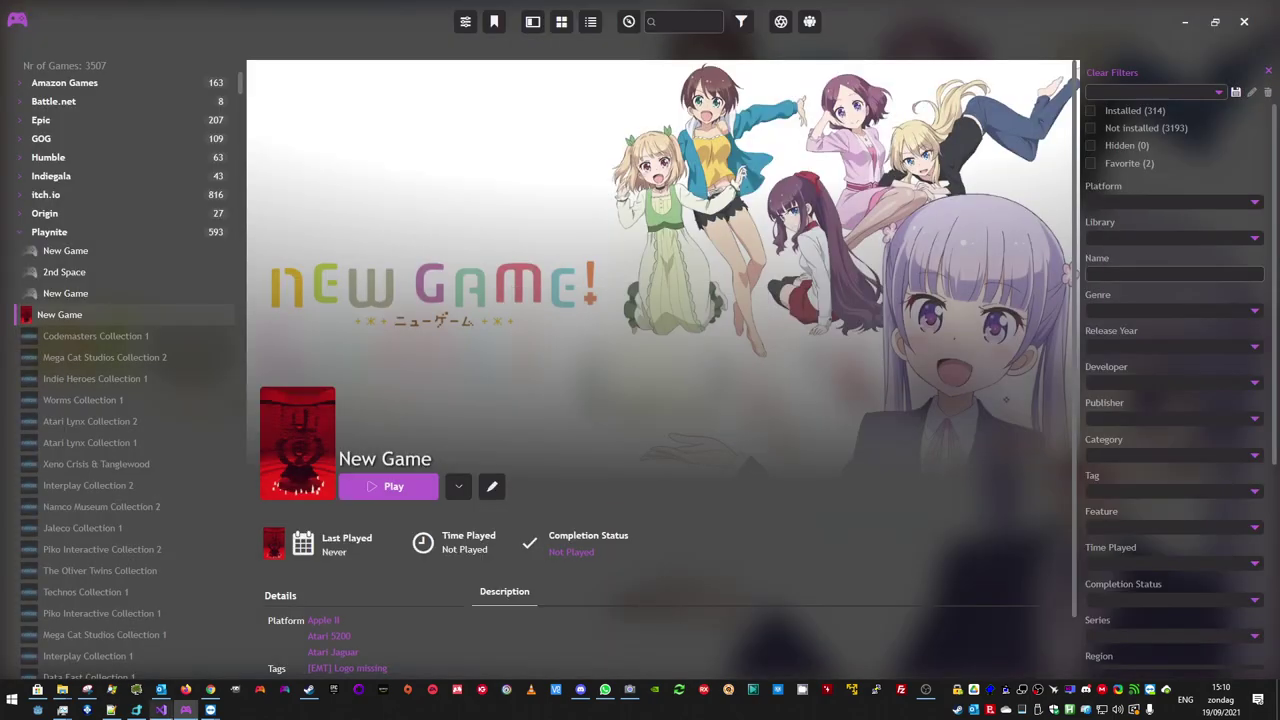
right_click(62, 689)
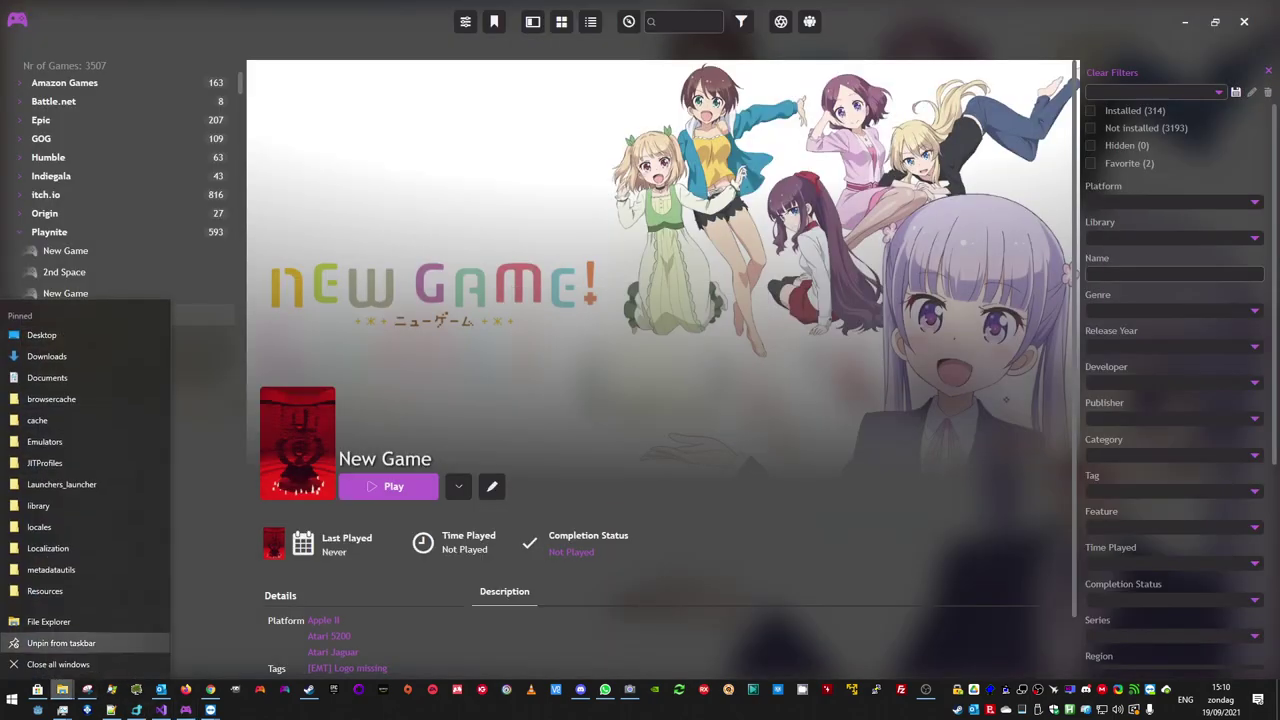
- Open a new File Explorer window and browse New Volume (I:) into Games > playnite 9 beta
click(45, 621)
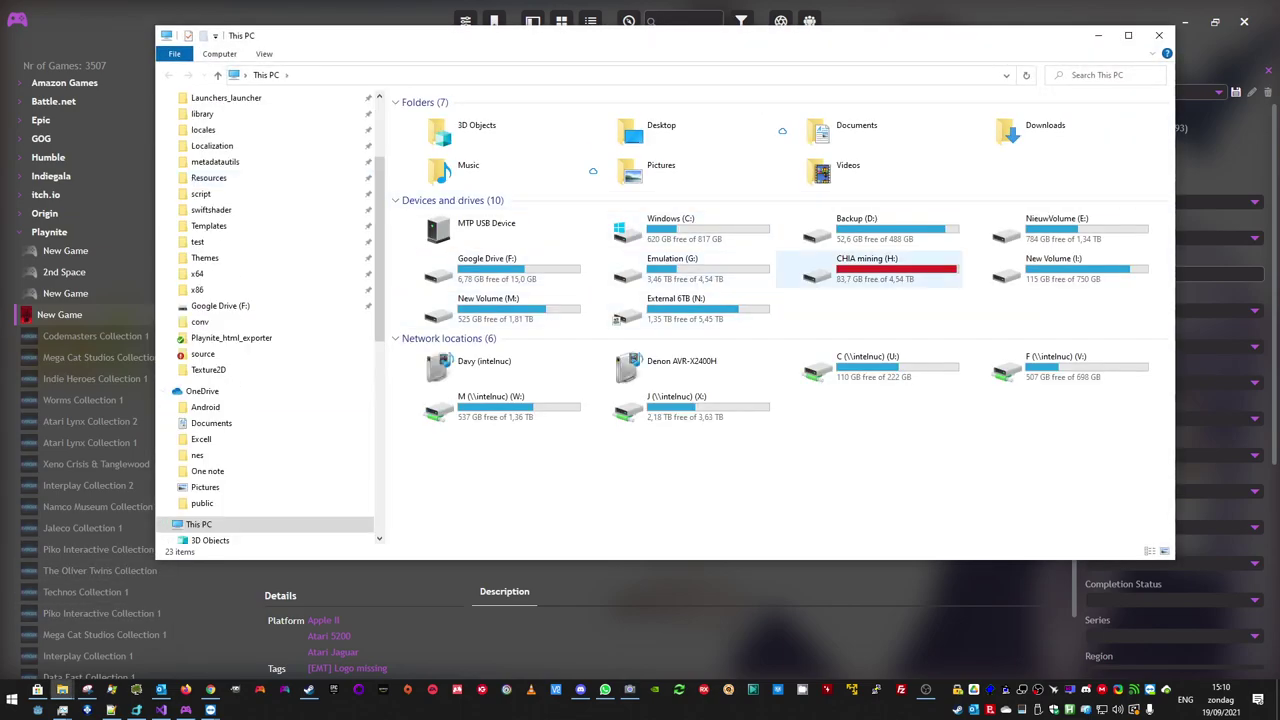
double_click(1053, 265)
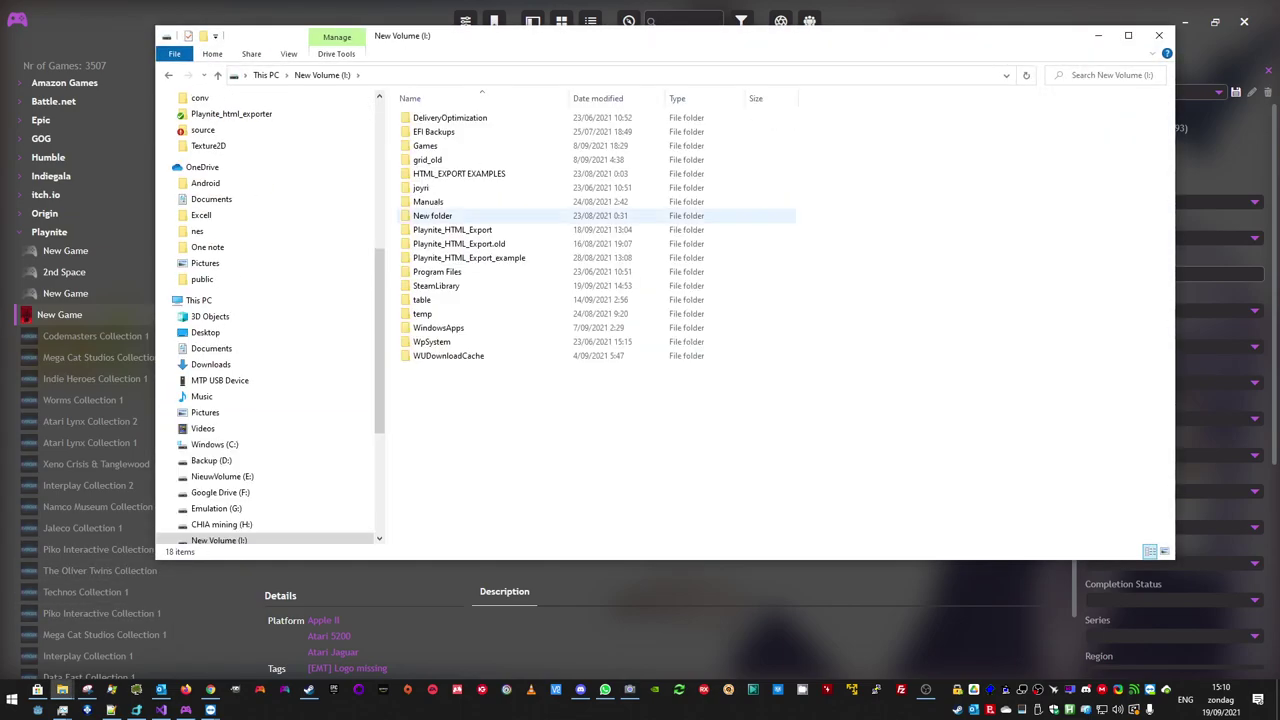
click(425, 146)
double_click(425, 146)
click(425, 146)
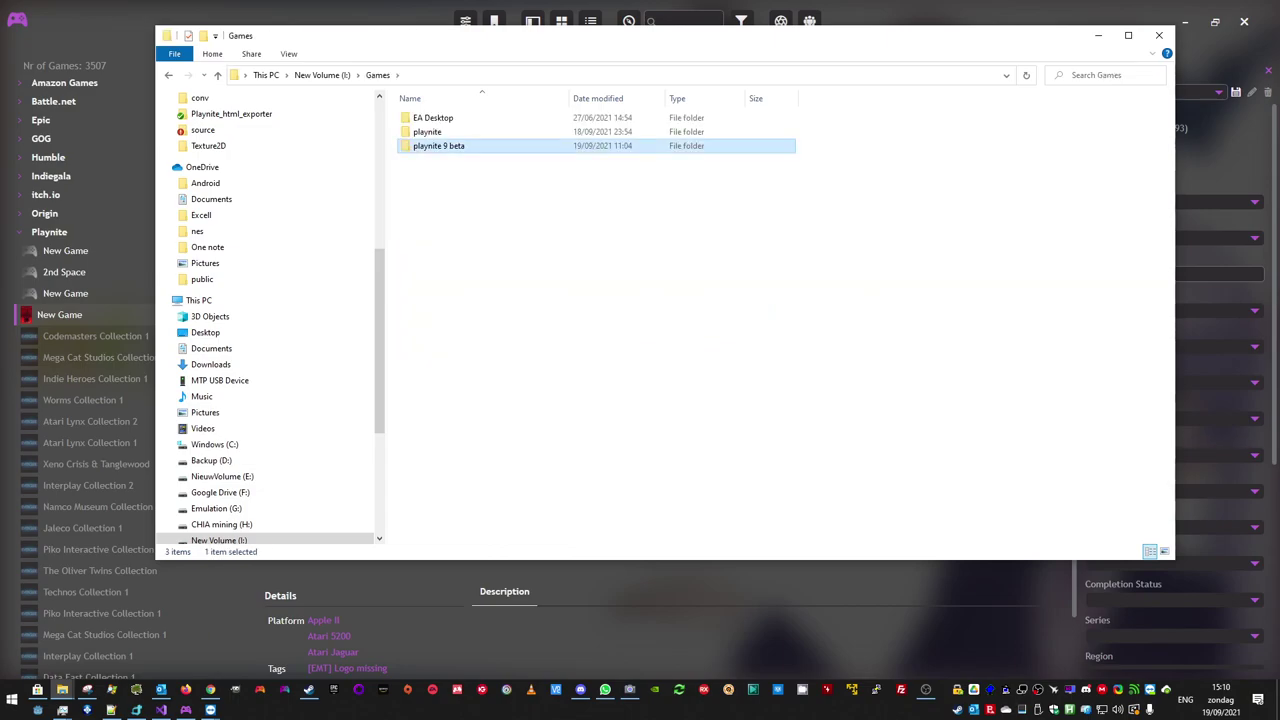
double_click(425, 146)
- Go back to New Volume (I:), enter Playnite_HTML_Export > table_text, and jump to its last files
click(357, 75)
click(322, 75)
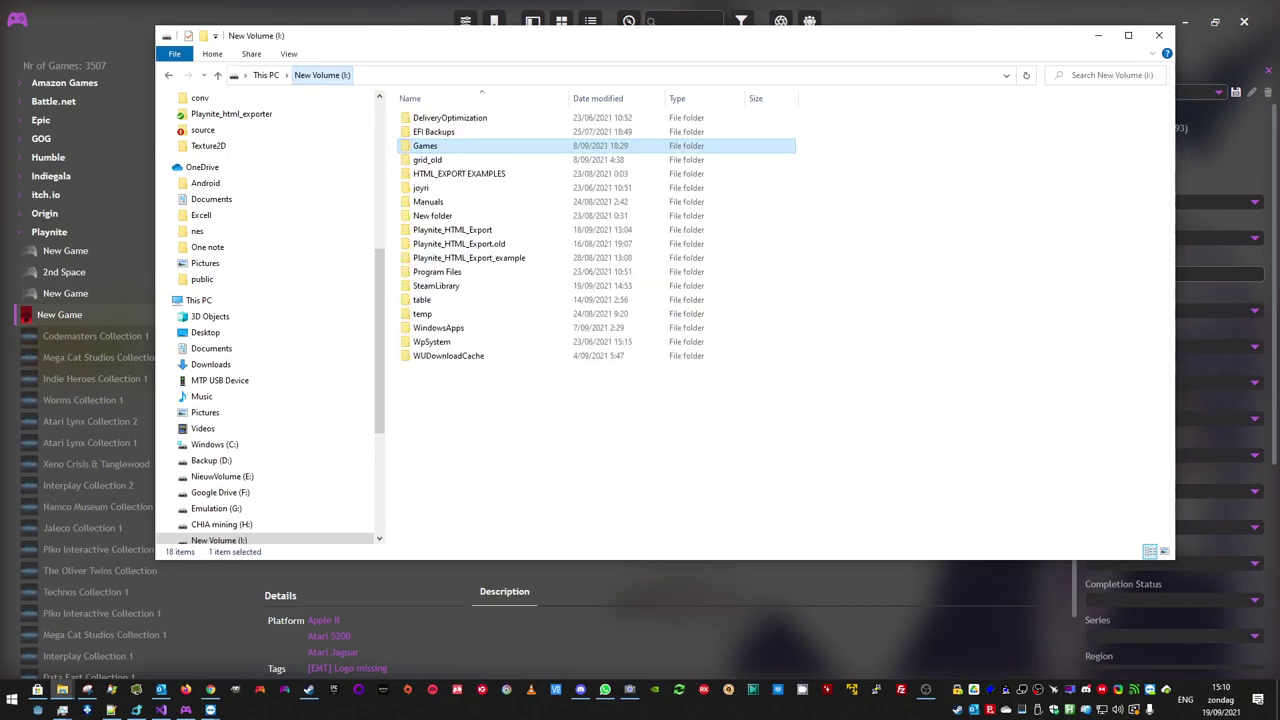
double_click(452, 229)
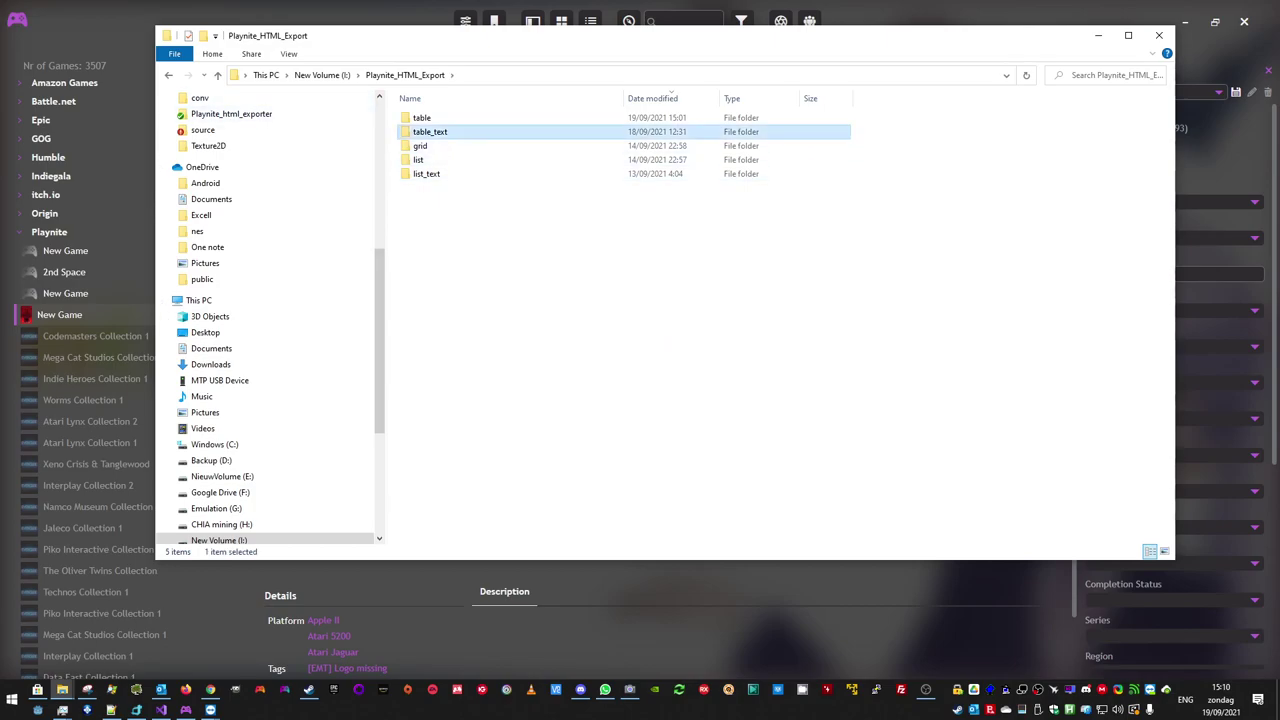
double_click(430, 131)
scroll(505, 256, down, 10)
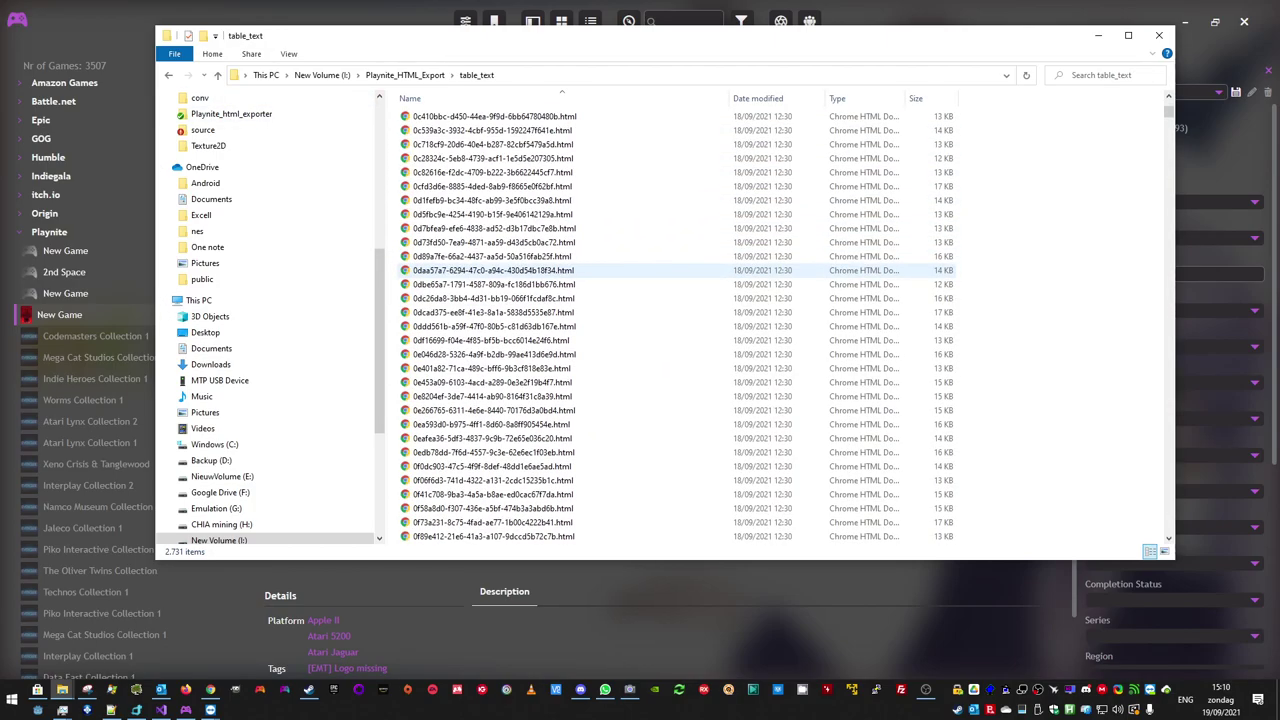
key(i)
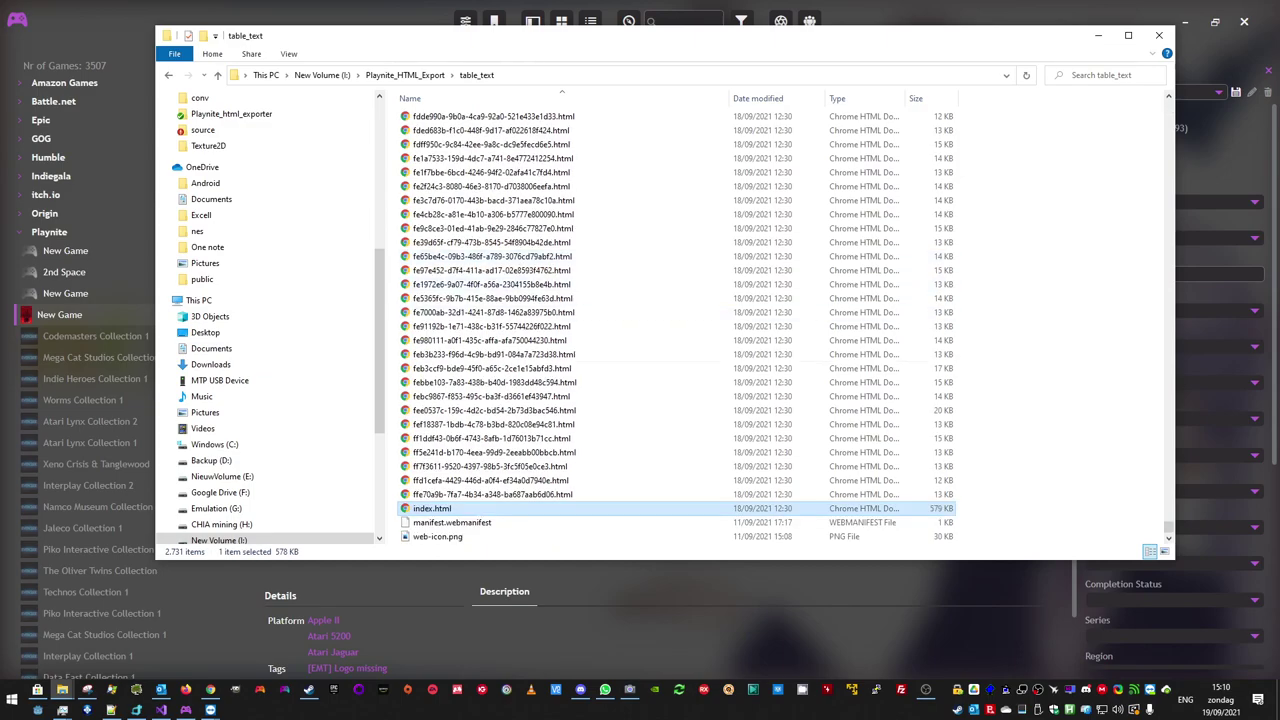
- Open index.html in Chrome and filter the exported table by Name for 'new game'
double_click(432, 508)
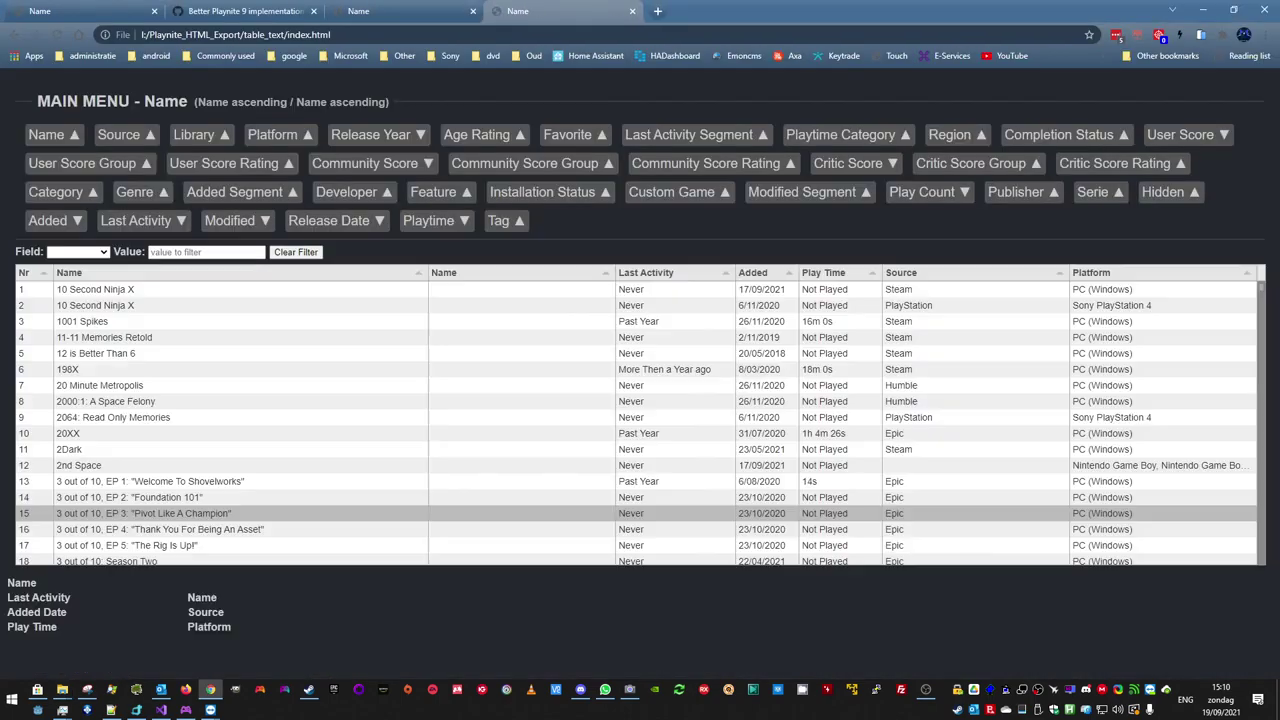
click(206, 252)
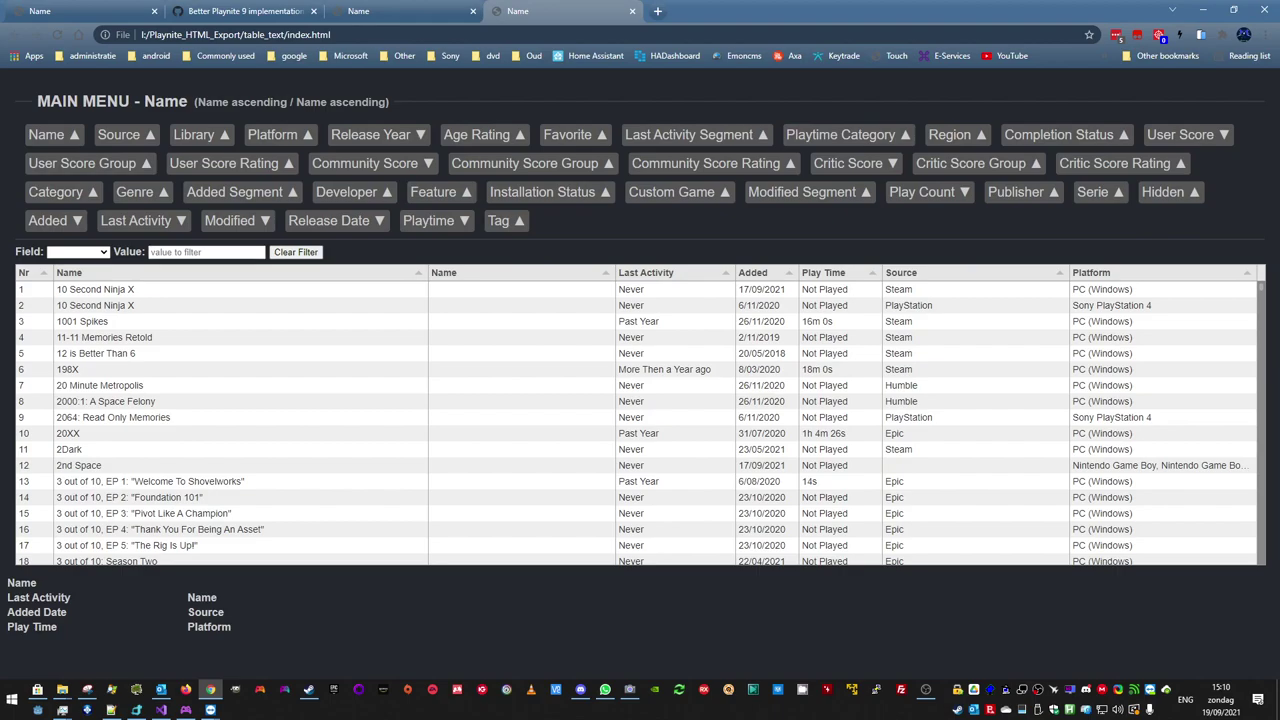
text(new game)
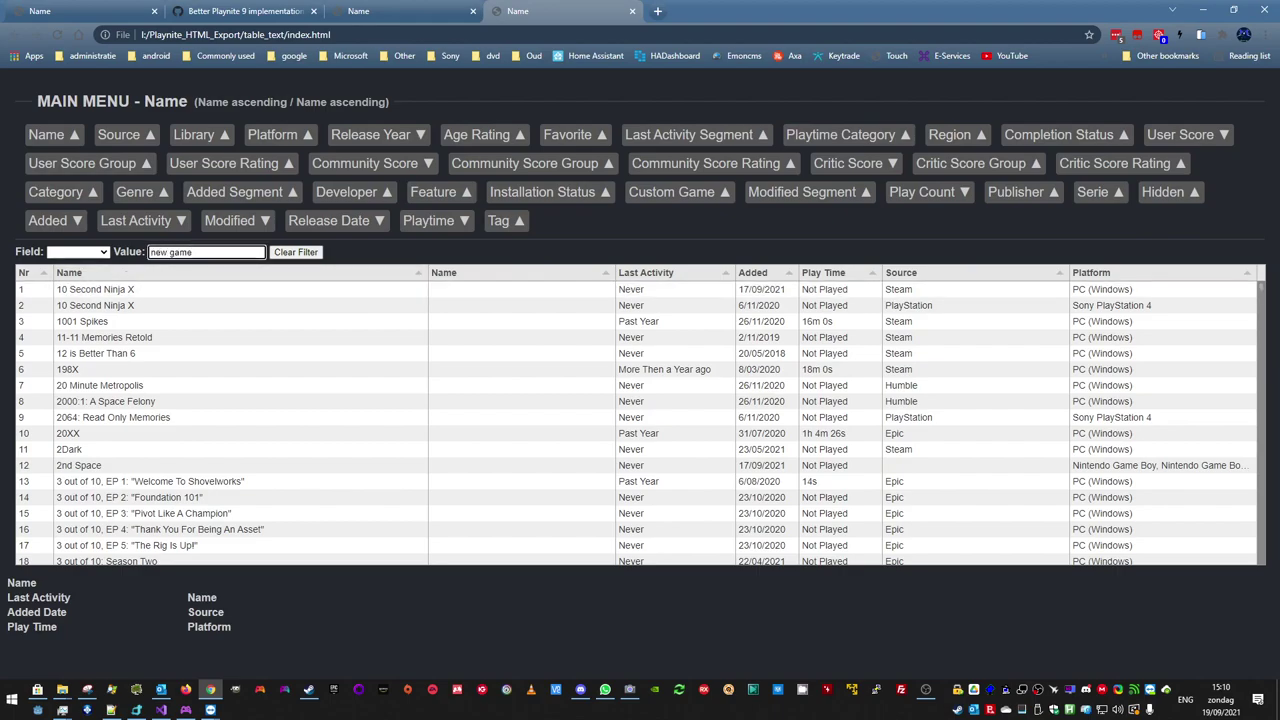
click(78, 252)
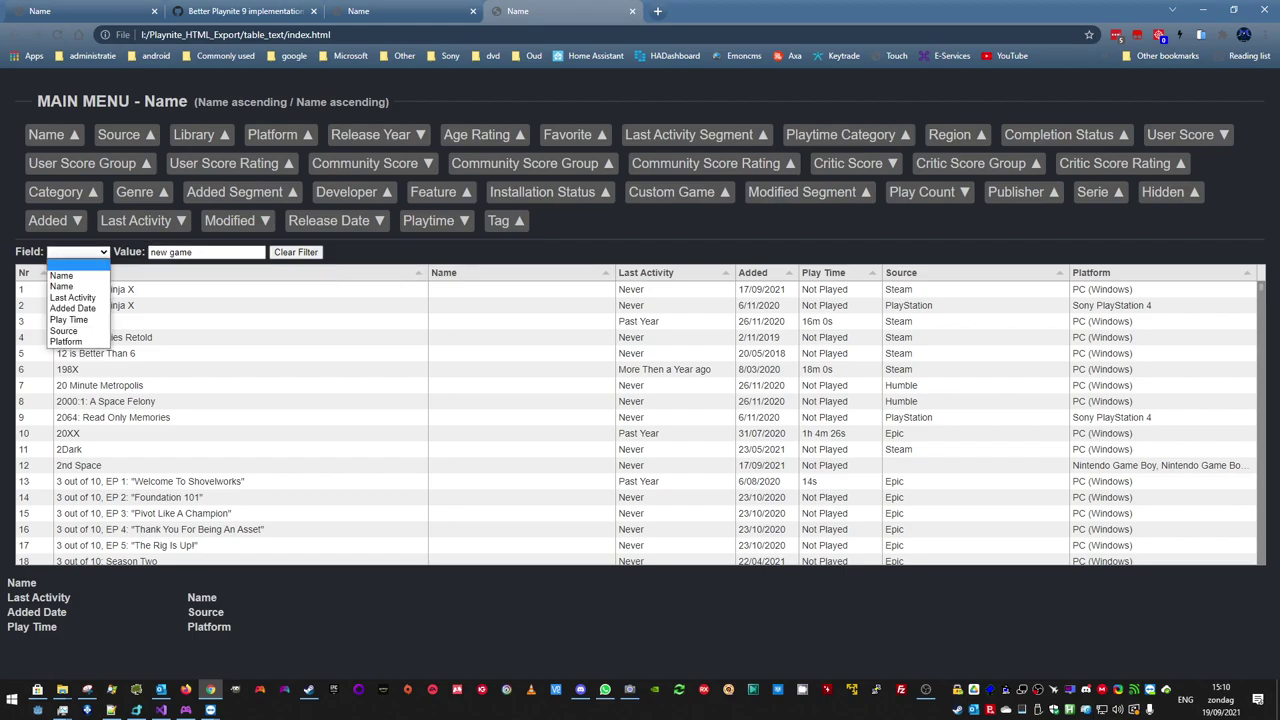
key(Down)
key(Return)
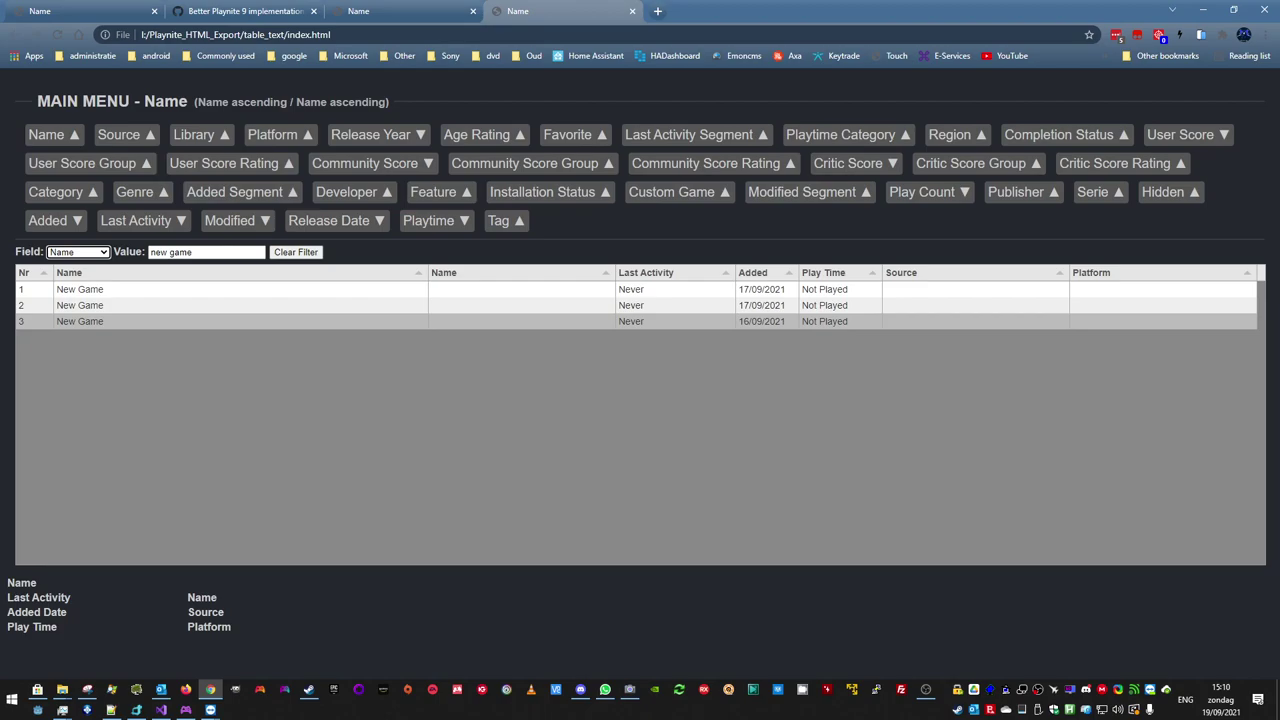
- Select the third New Game row and highlight the _text/index.html end of the address
key(Up)
key(Up)
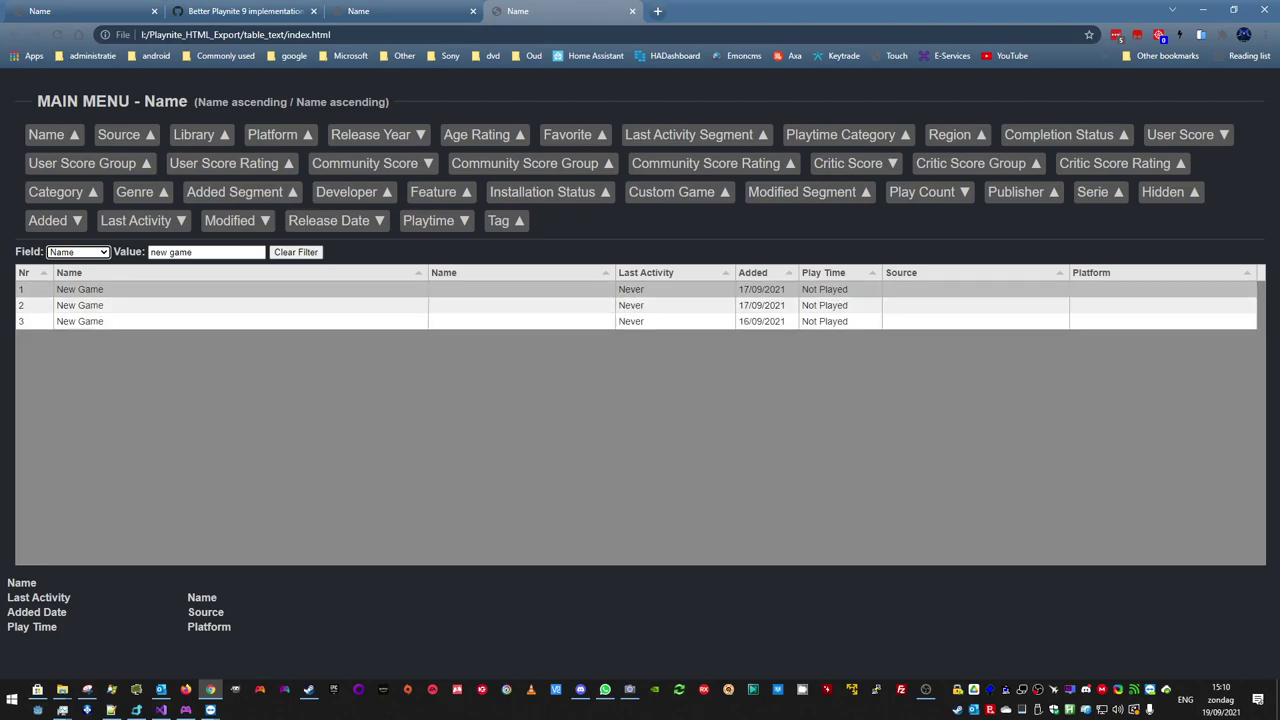
key(Down)
key(Down)
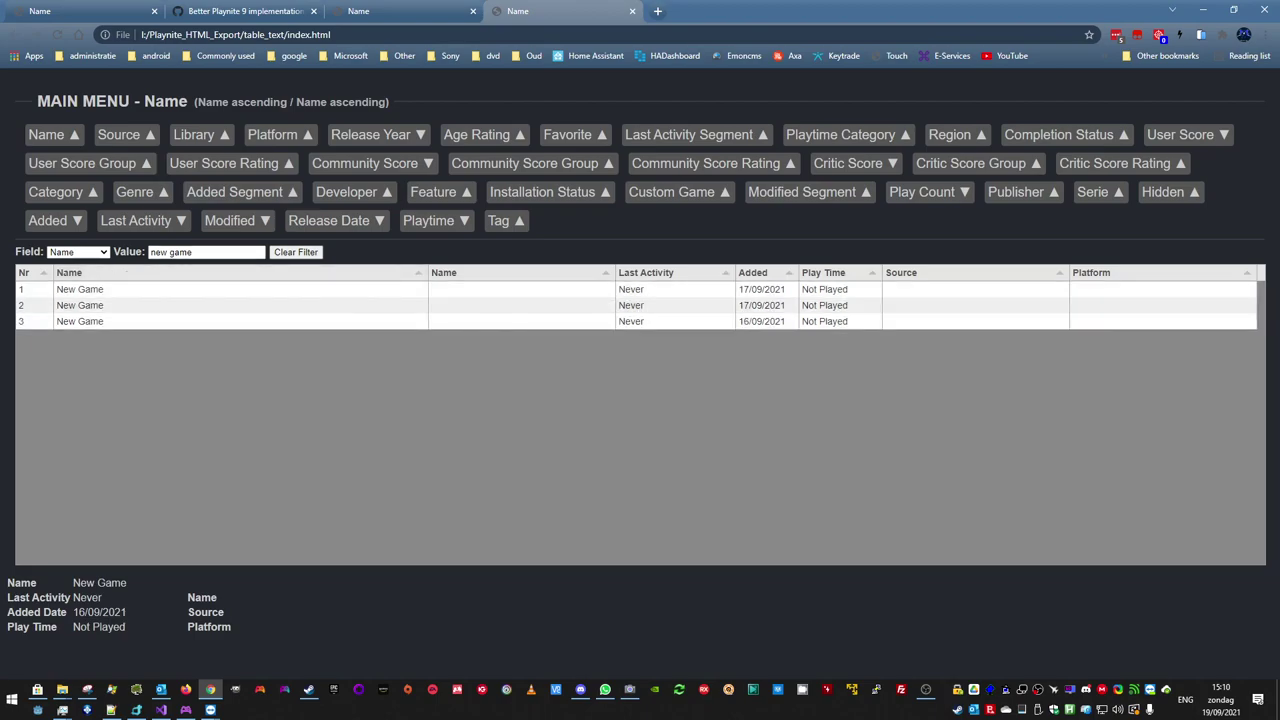
drag(332, 34, 264, 34)
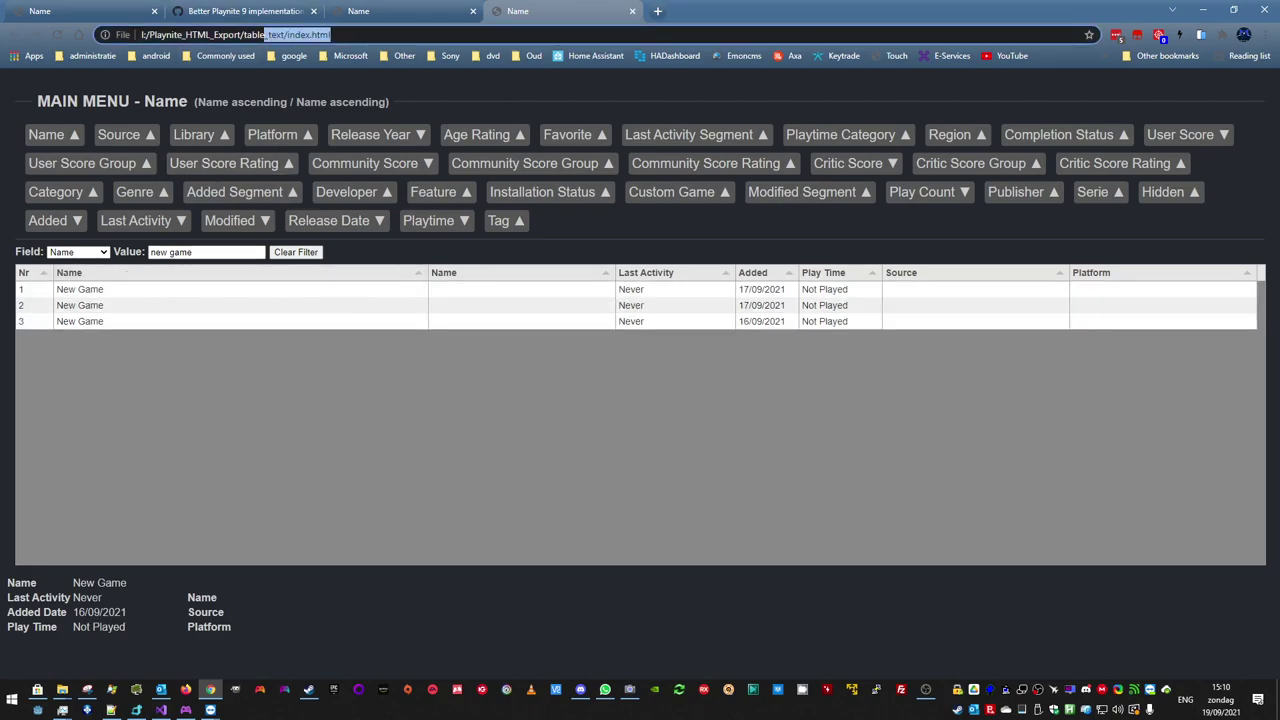
- Trim the address to the table export folder, find 'index' in the listing, and open index.html
key(BackSpace)
key(Return)
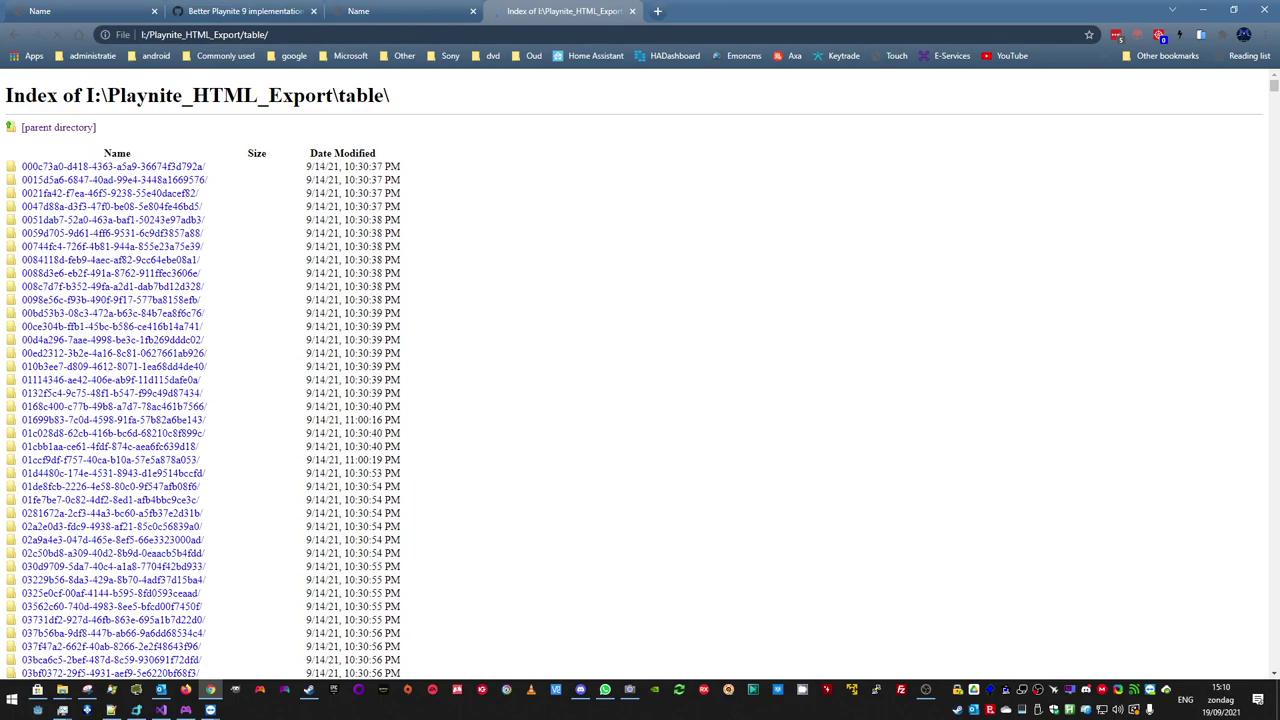
key(ctrl+f)
text(ui)
key(BackSpace)
text(in)
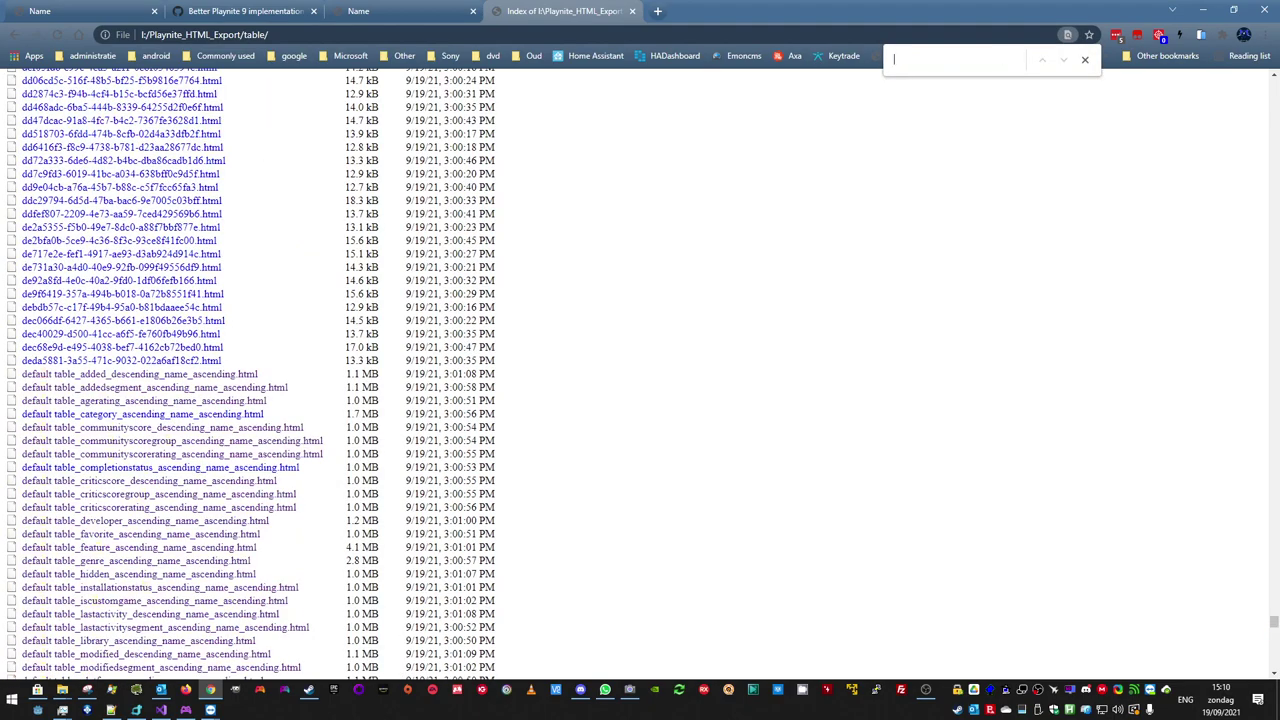
text(dex)
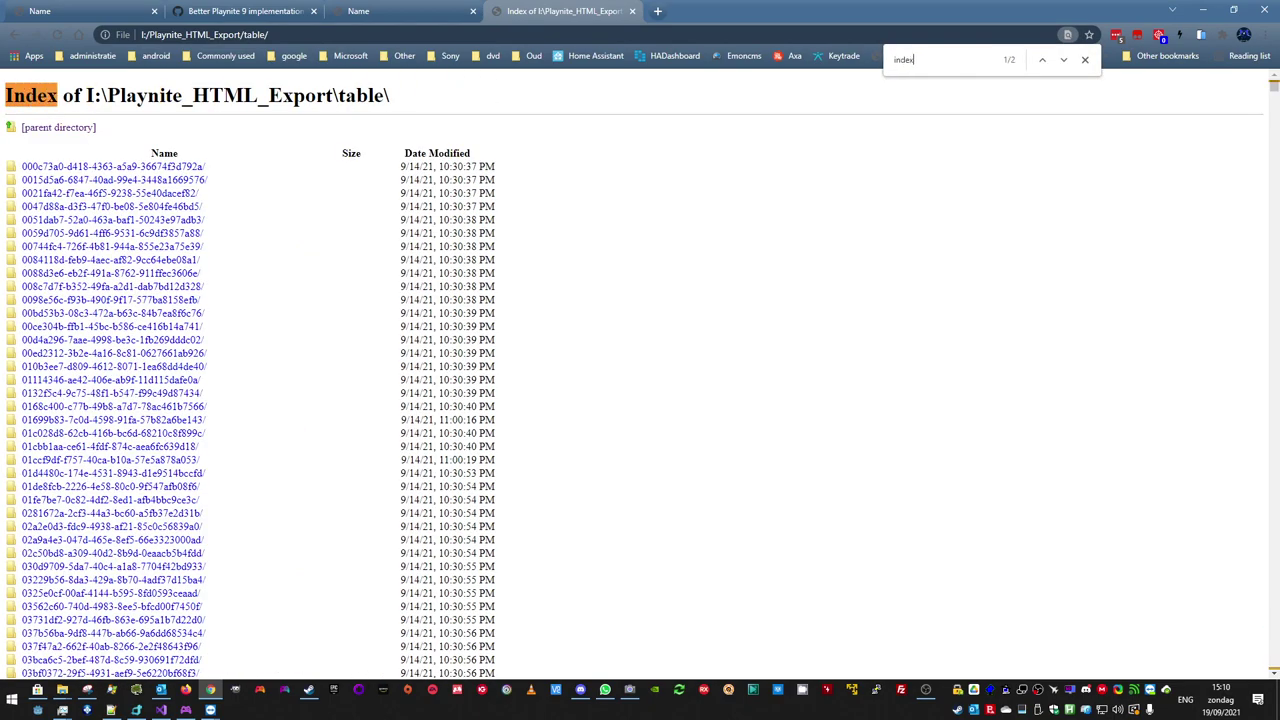
click(1063, 59)
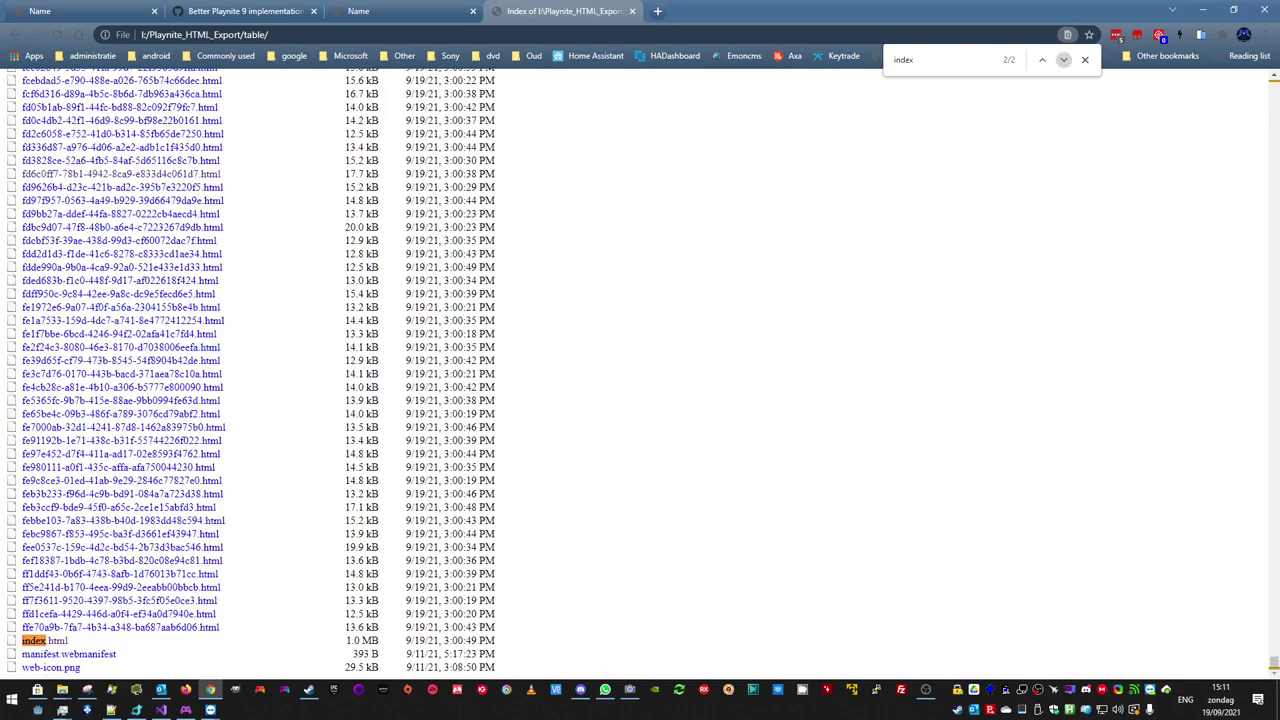
- Filter the table by Name for 'new game', view the third entry's Apple II/Atari details, then return
key(ctrl+Return)
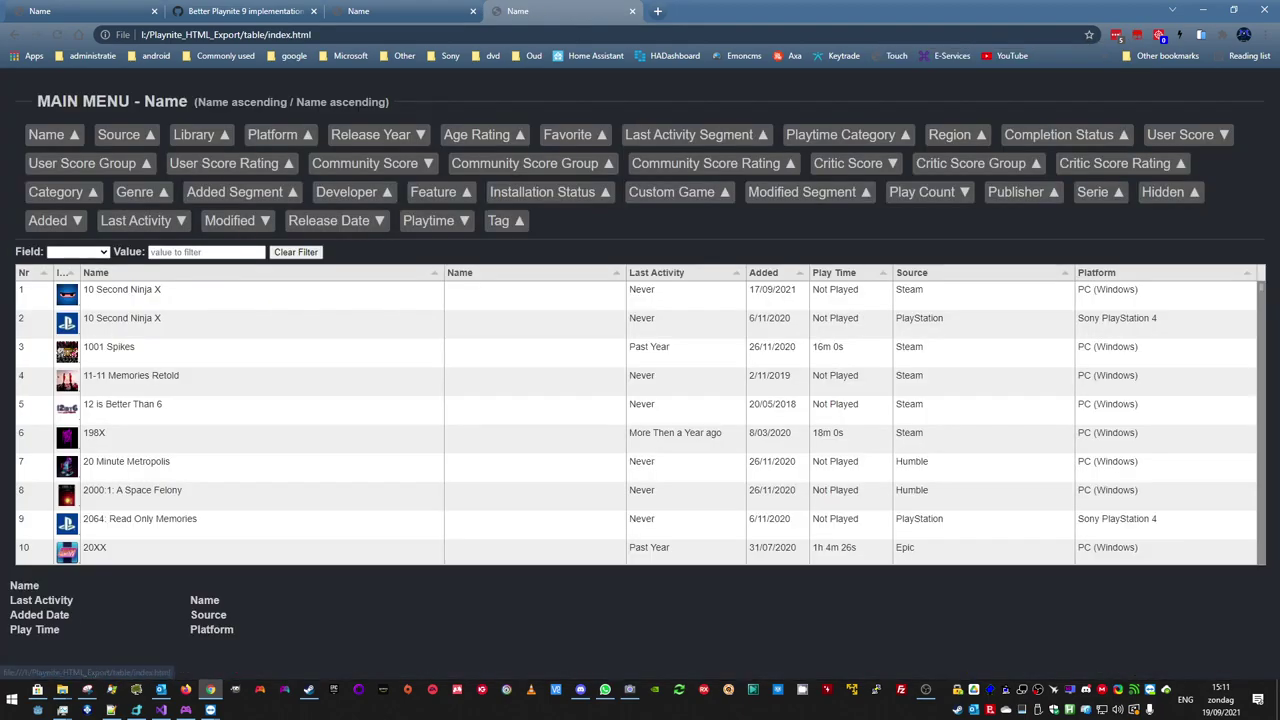
text(new game)
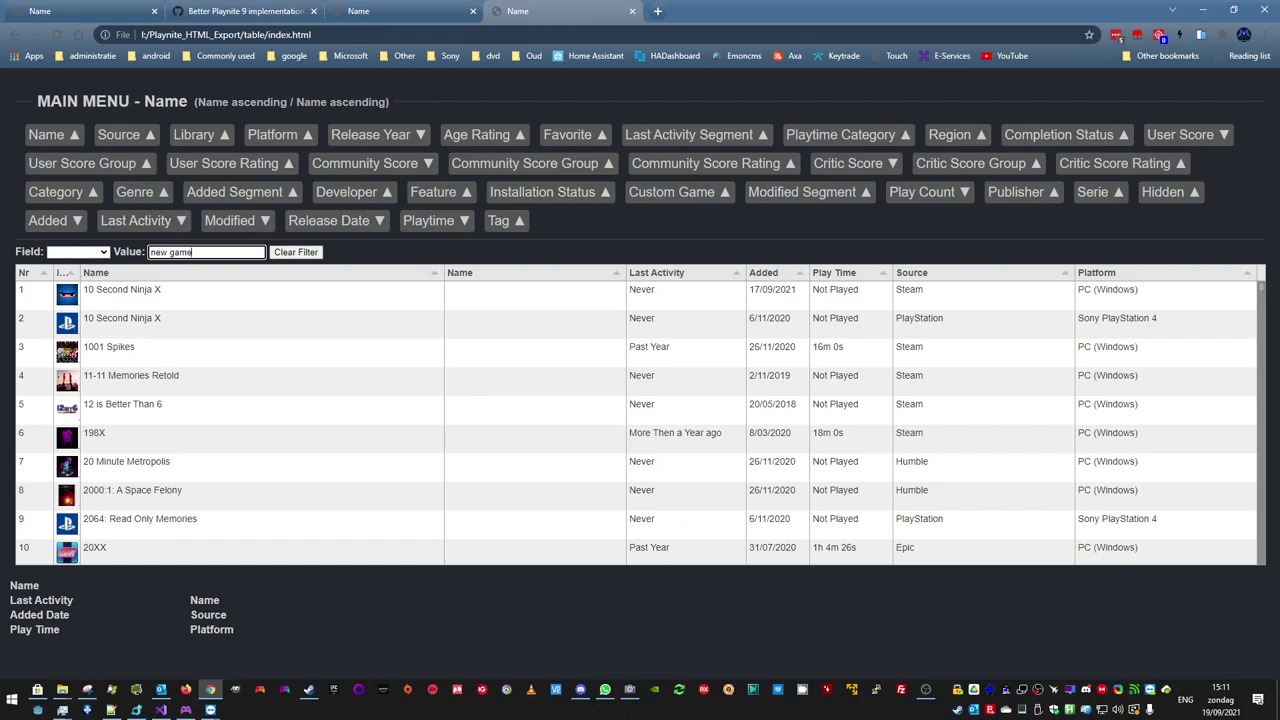
click(77, 252)
click(70, 266)
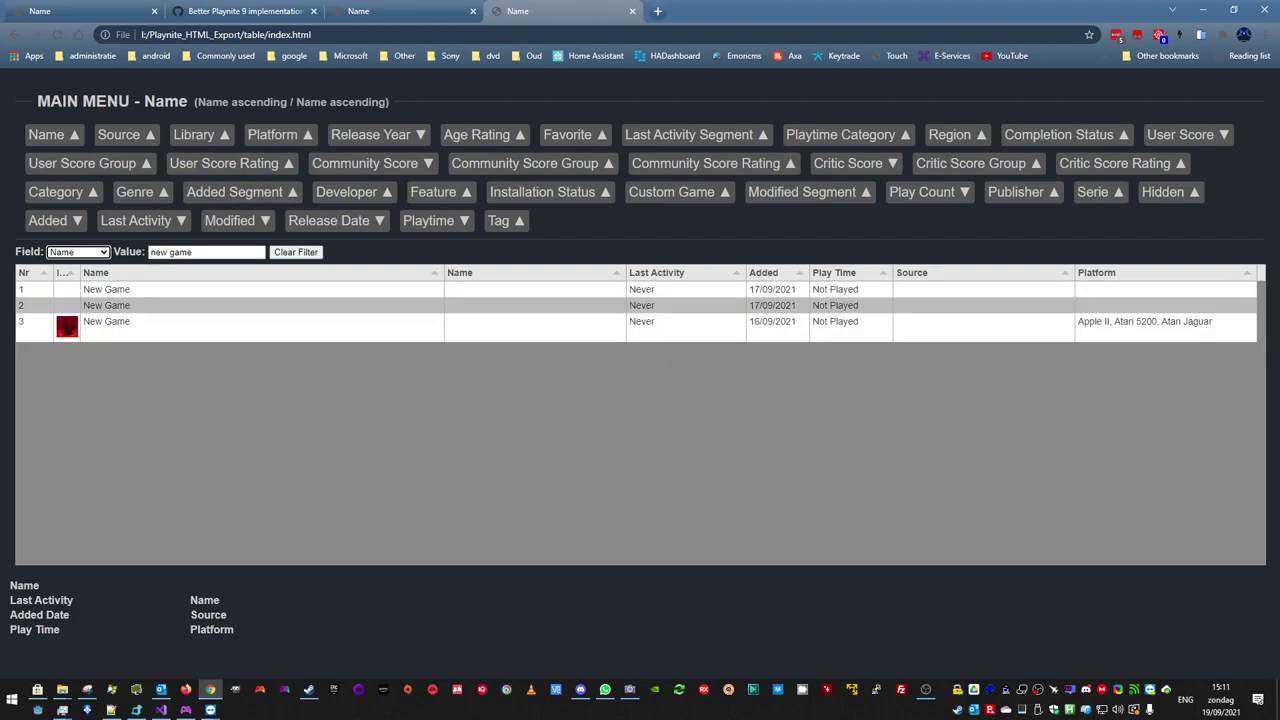
double_click(115, 321)
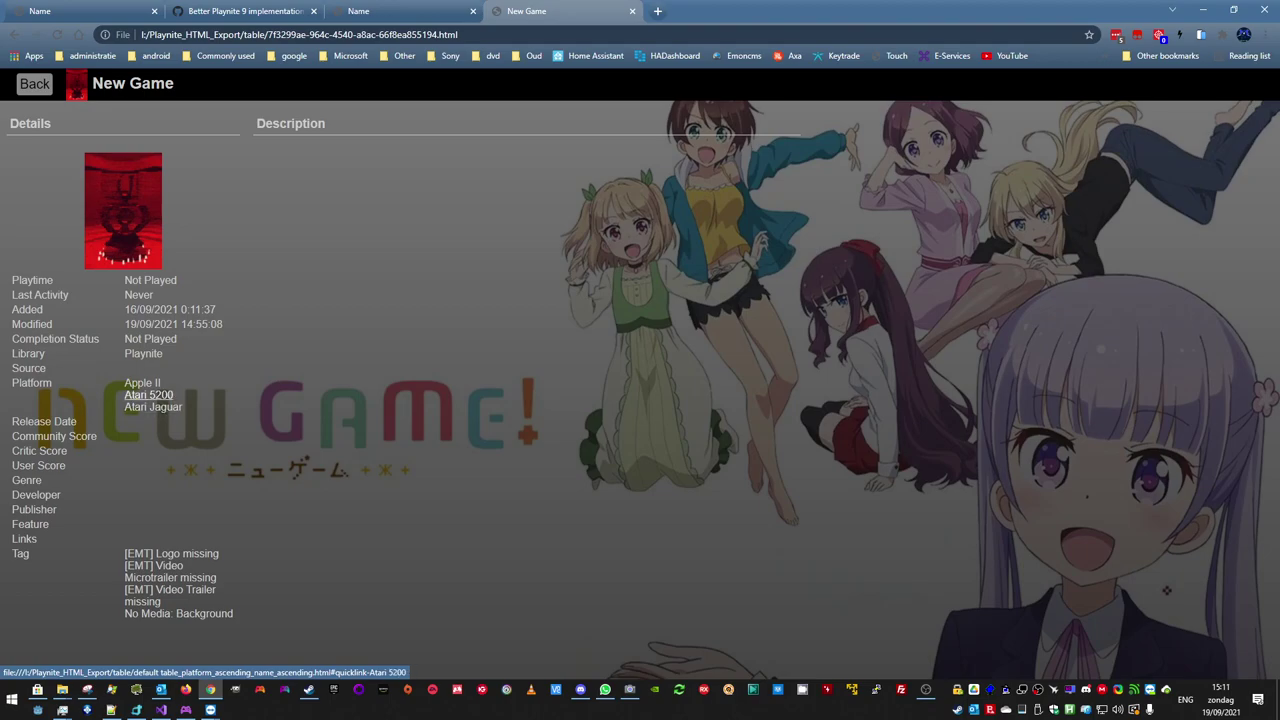
click(34, 84)
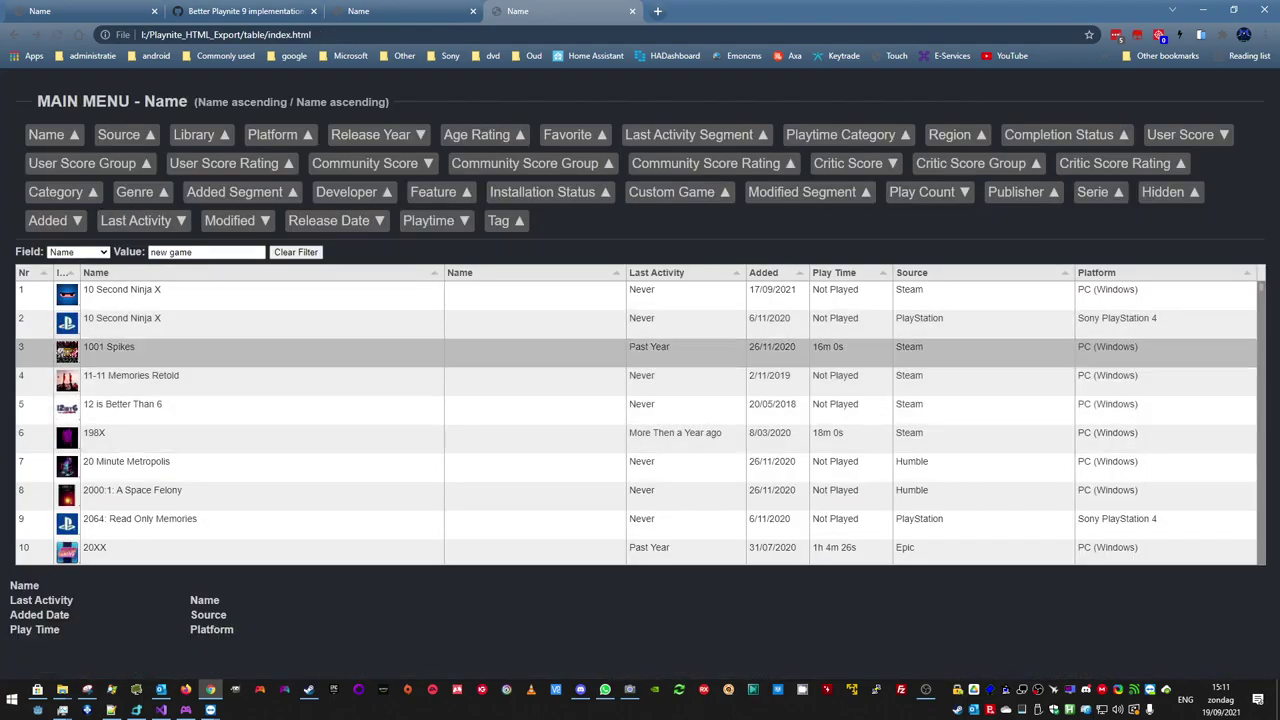
- Step to 12 is Better Than 6's details, then switch to the Tag table and sort by Tag
key(Up)
key(Down)
key(Down)
key(Down)
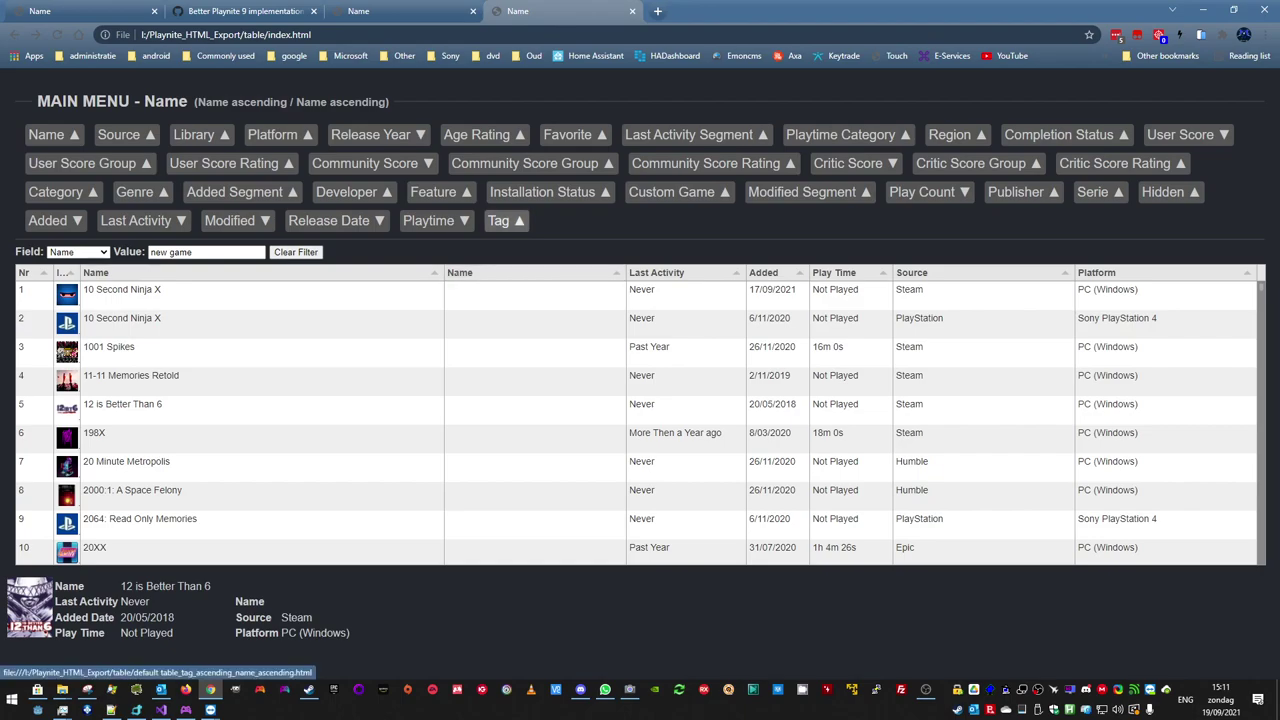
click(507, 221)
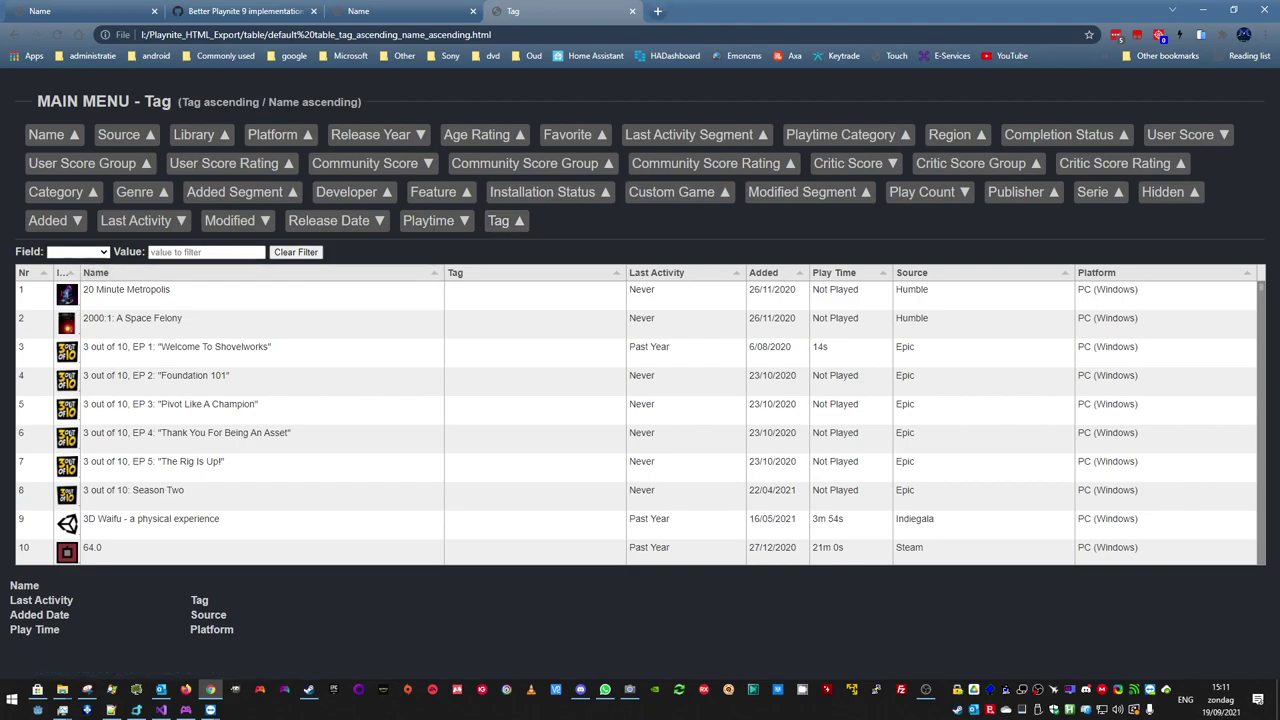
click(78, 252)
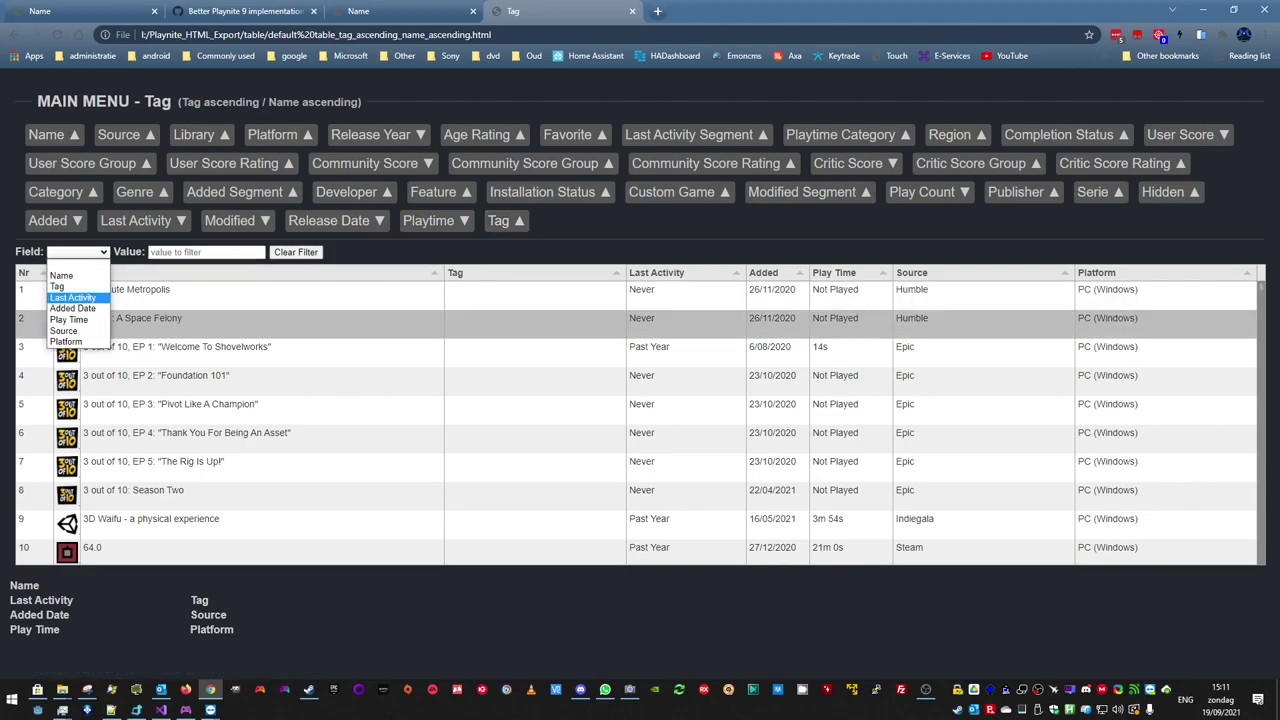
key(Escape)
click(535, 272)
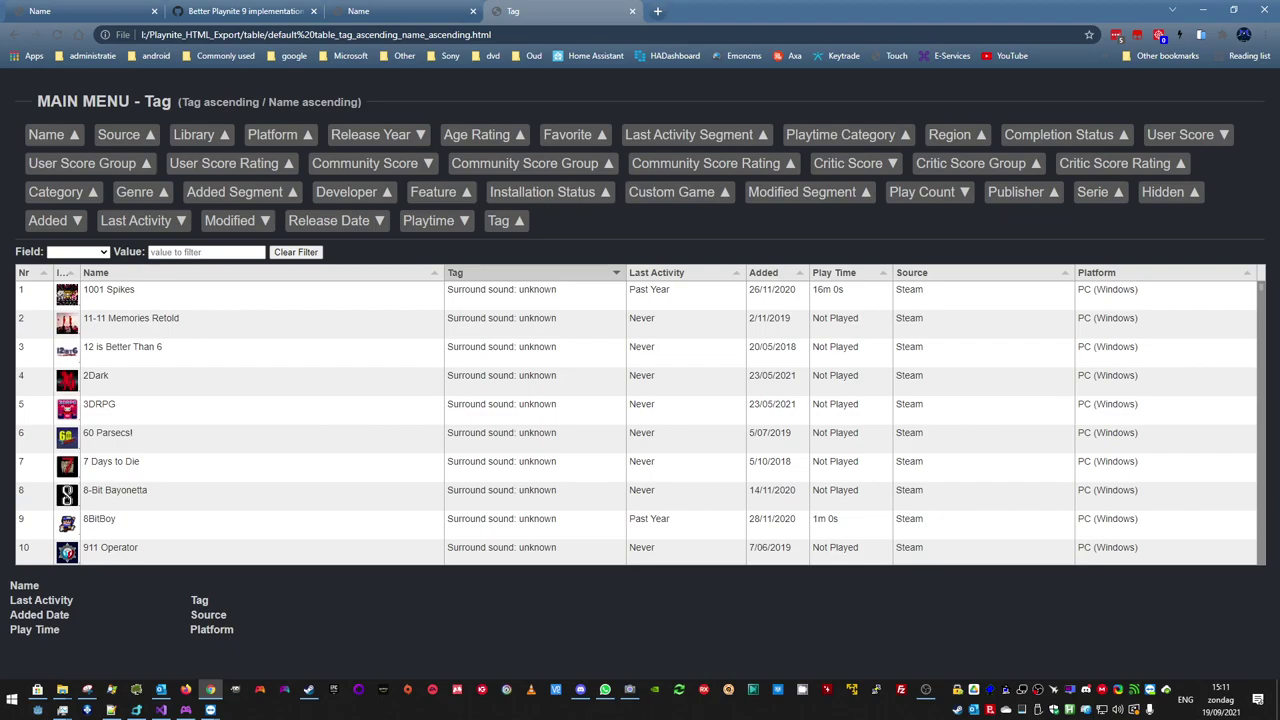
- Open 11-11 Memories Retold's details and follow its 'Surround sound: unknown' tag link
click(130, 318)
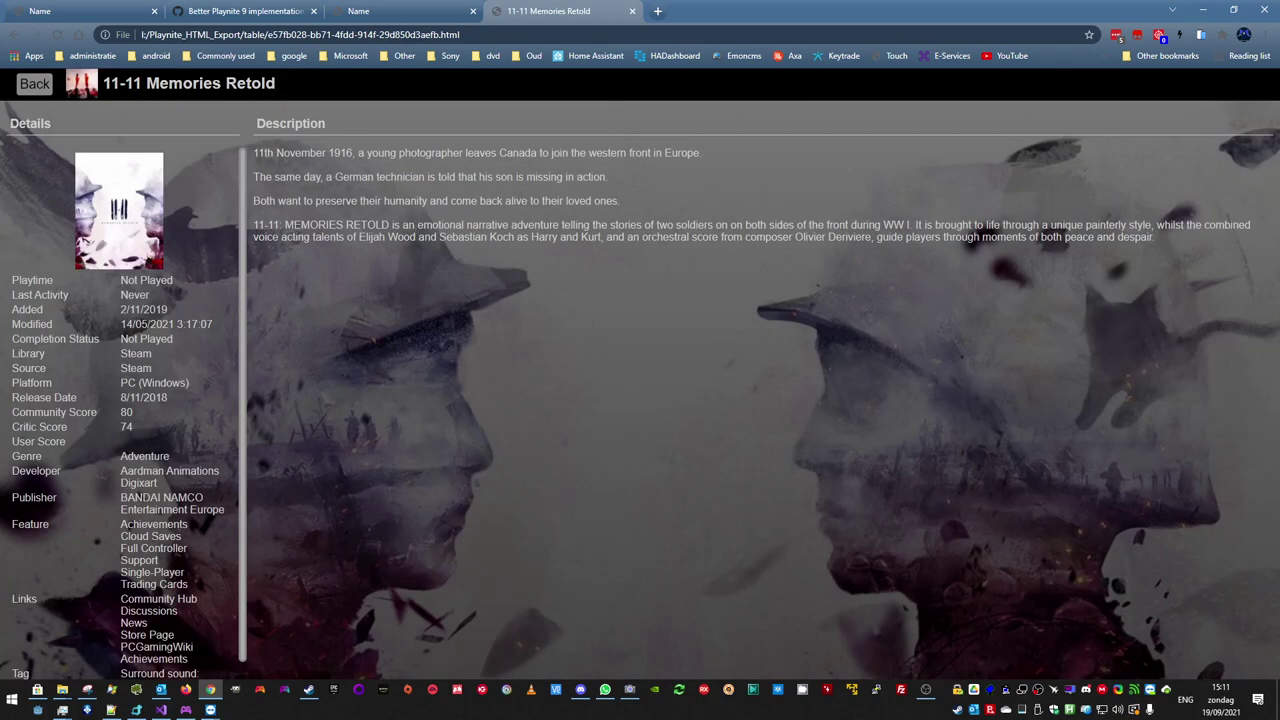
scroll(158, 665, down, 1)
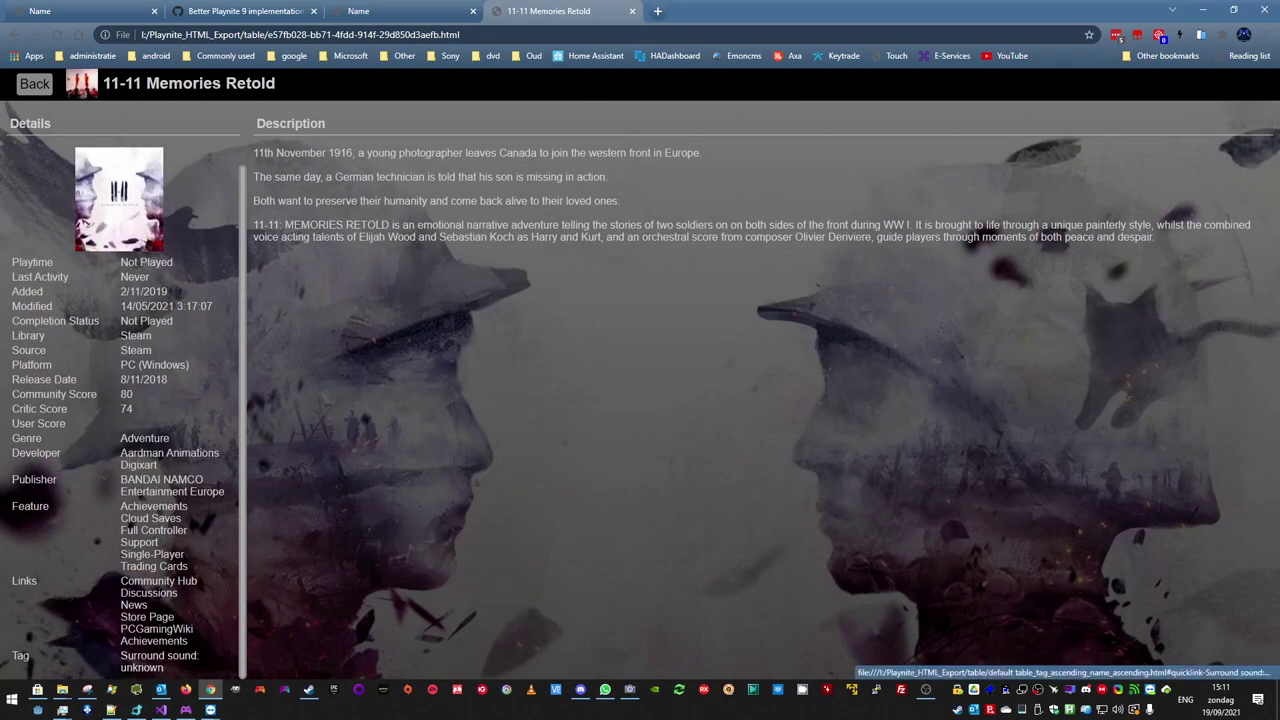
triple_click(158, 660)
click(158, 660)
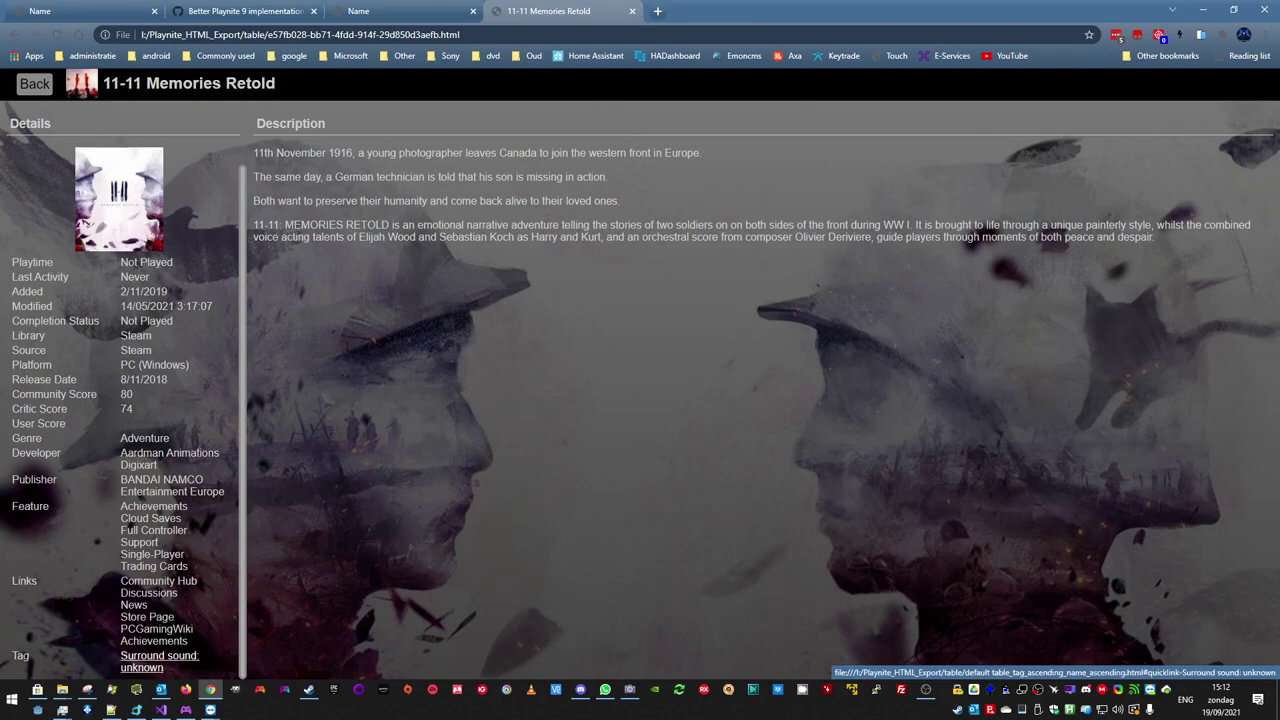
click(158, 661)
- Look through the Surround sound: unknown results, then switch to the Platform table
scroll(640, 396, down, 6)
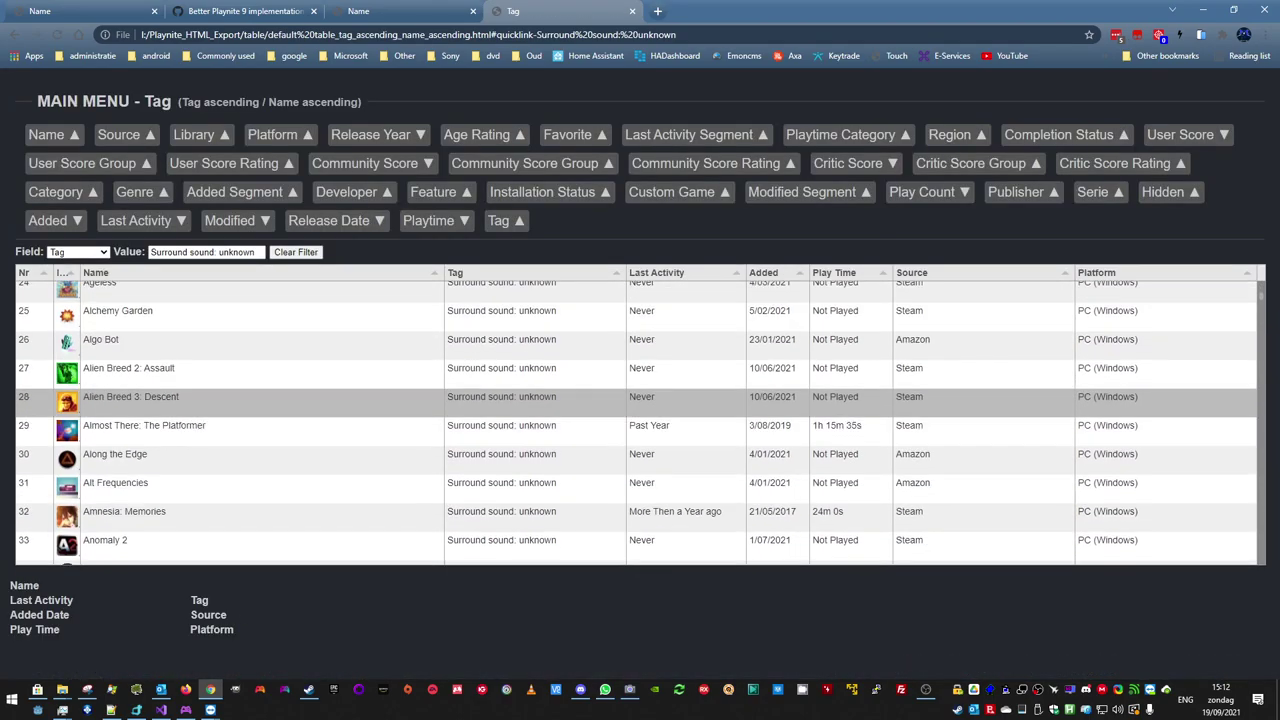
scroll(640, 388, down, 3)
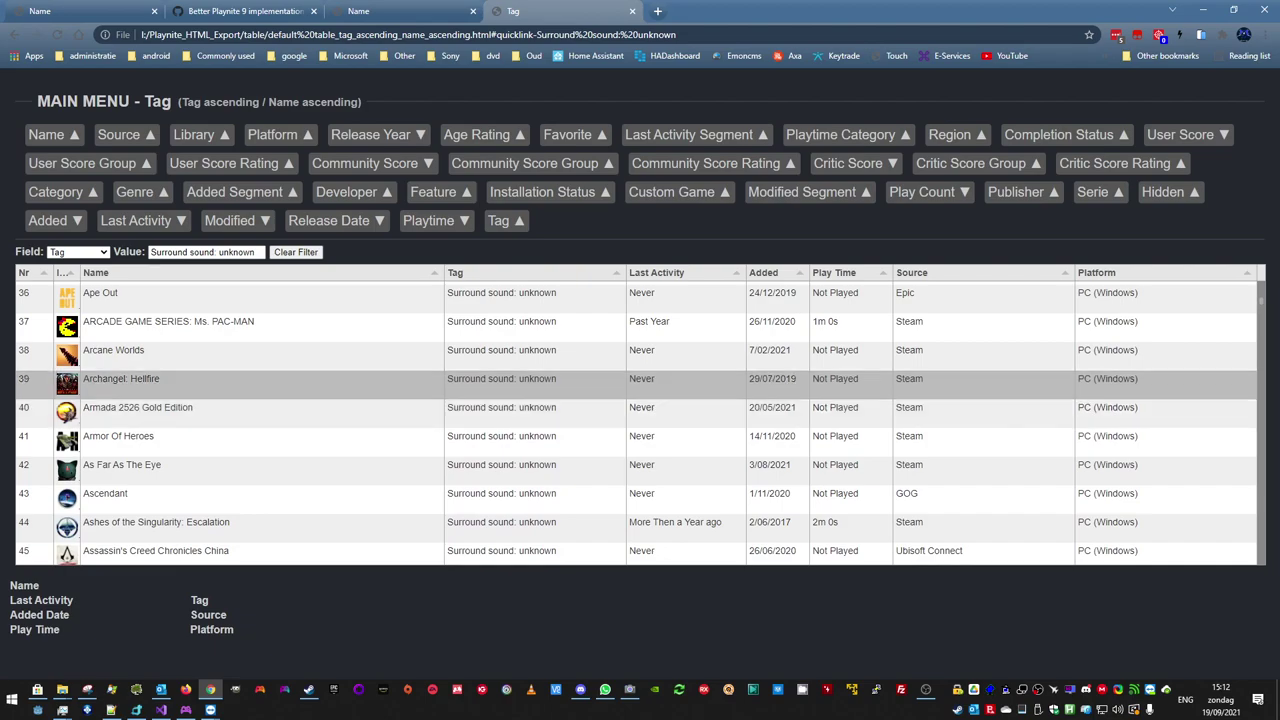
scroll(640, 388, up, 9)
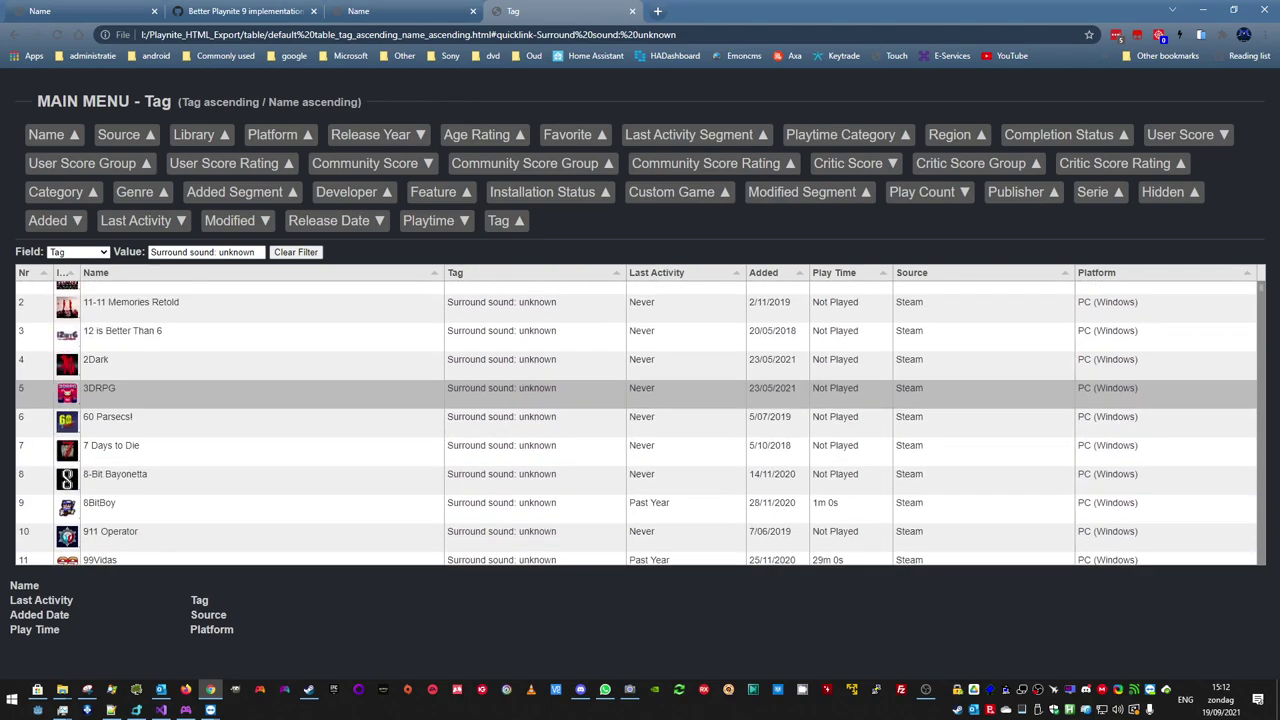
scroll(640, 380, up, 1)
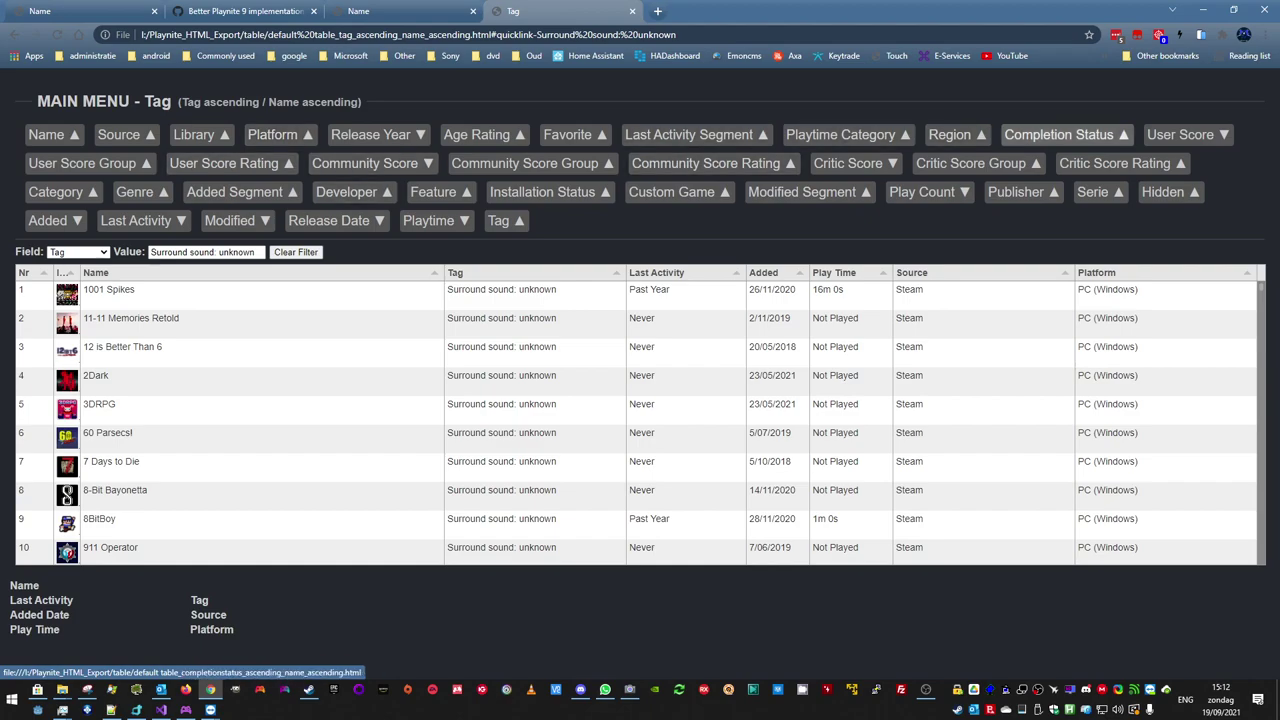
click(275, 134)
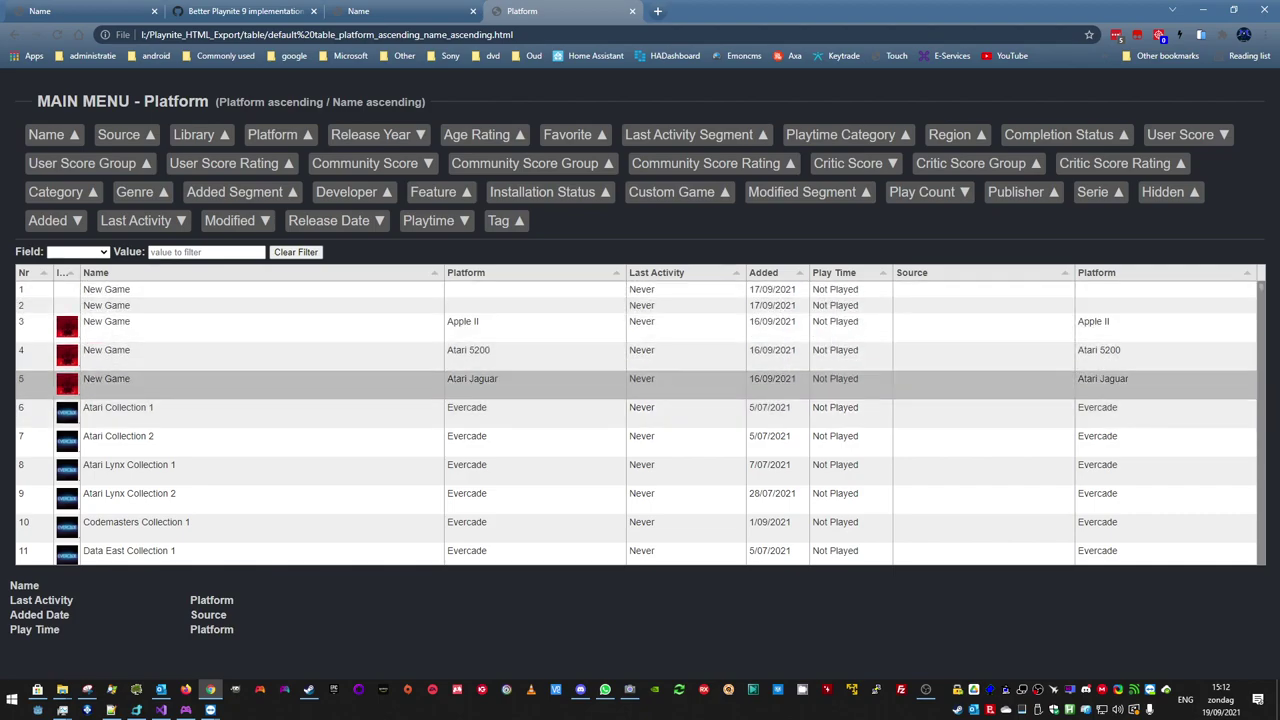
- Show details for Atari Collection 1, Armed and Dangerous, STAR WARS Jedi Starfighter and Blue Dragon
click(118, 407)
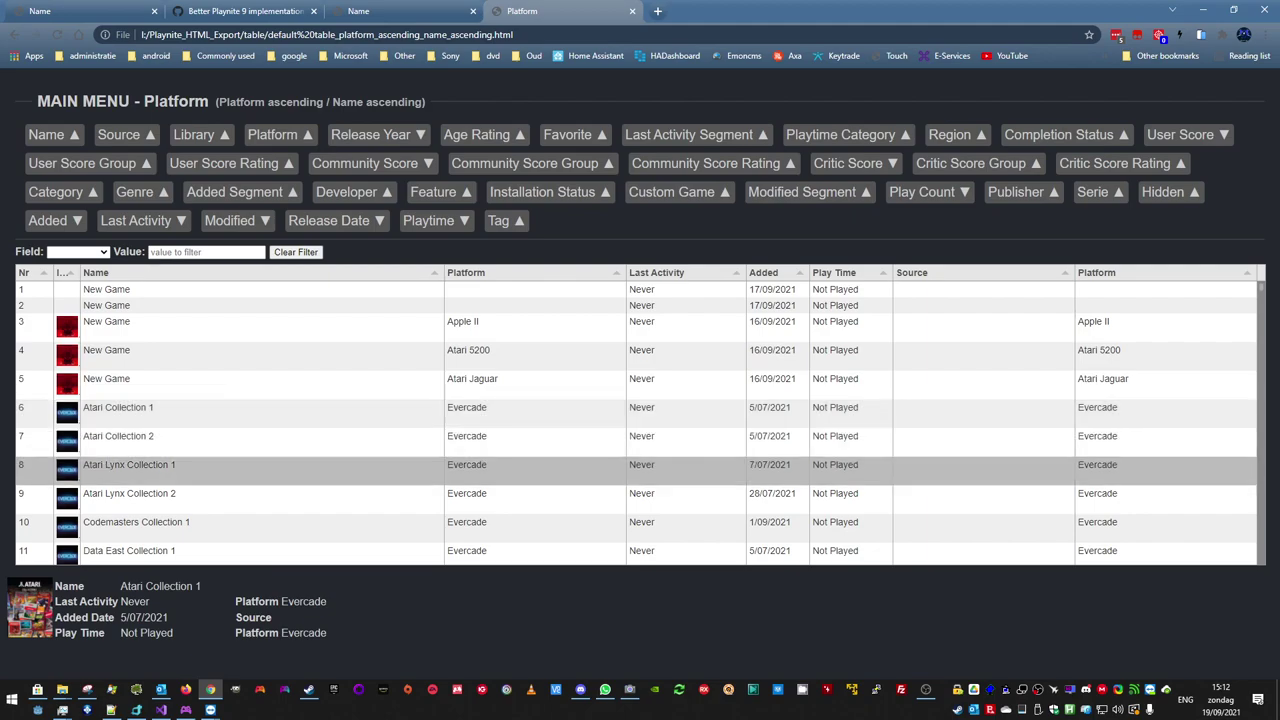
scroll(640, 440, down, 5)
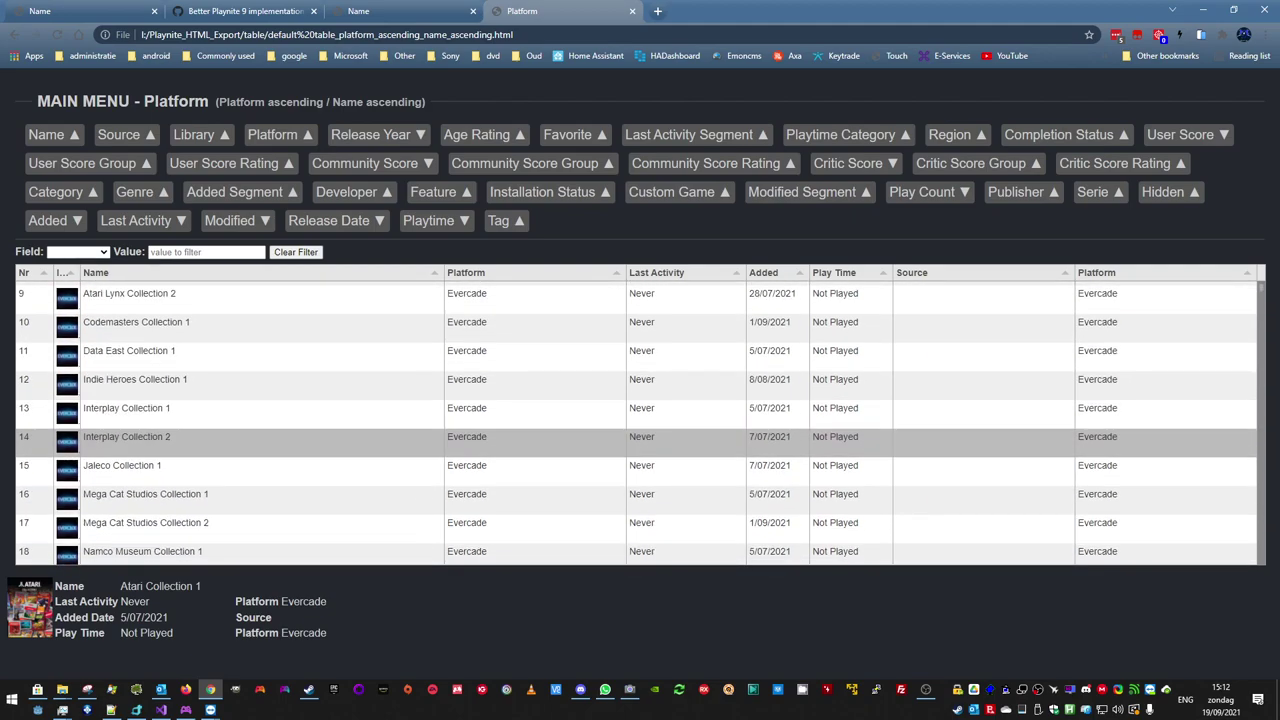
click(130, 447)
scroll(130, 447, down, 3)
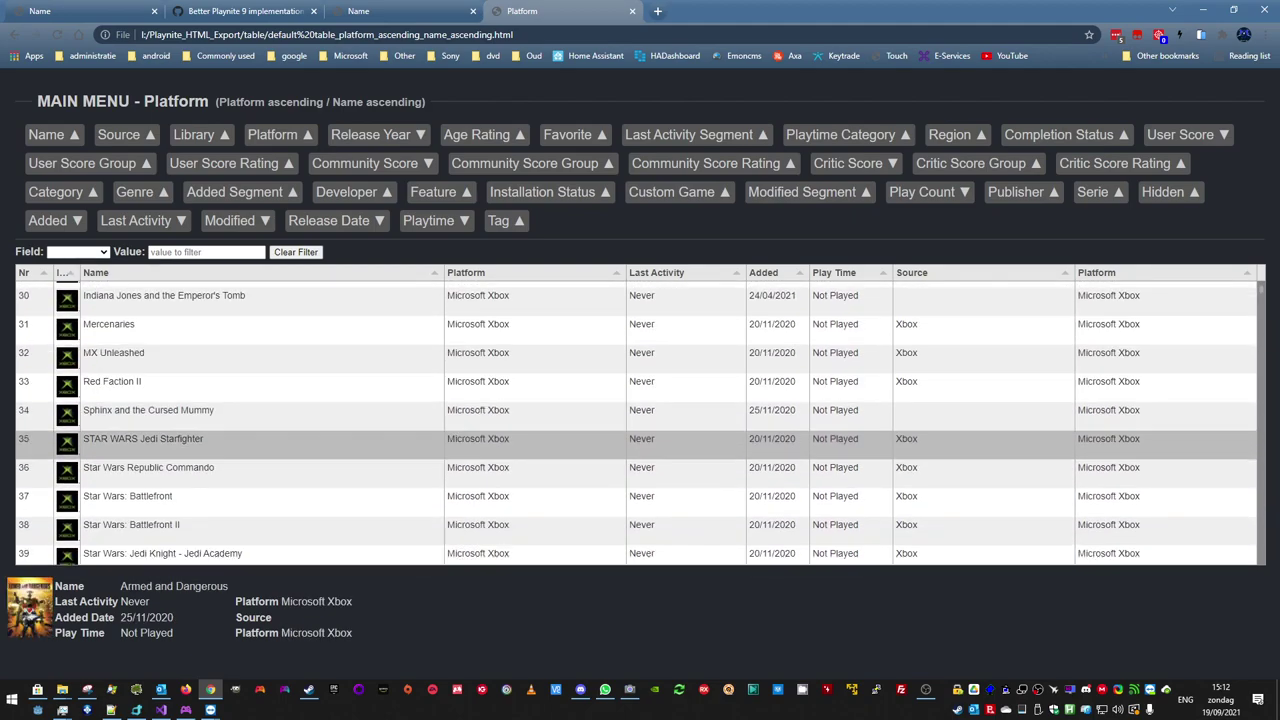
click(130, 440)
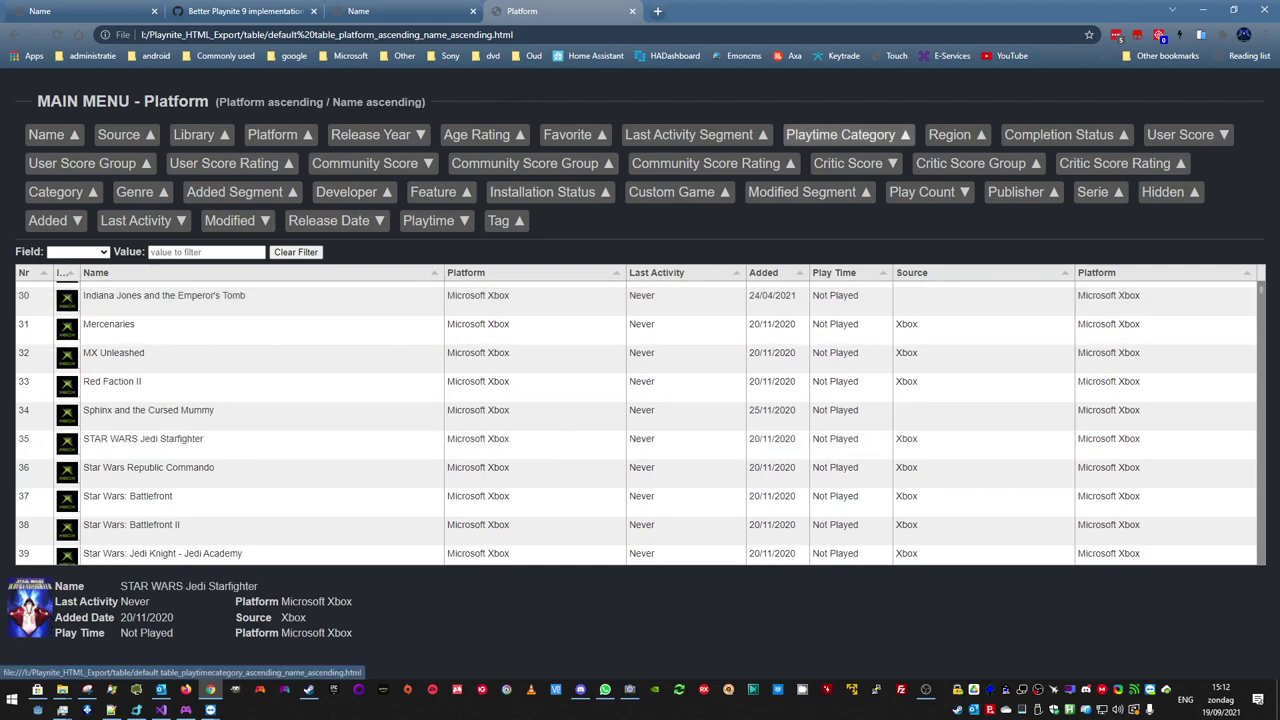
scroll(130, 410, down, 3)
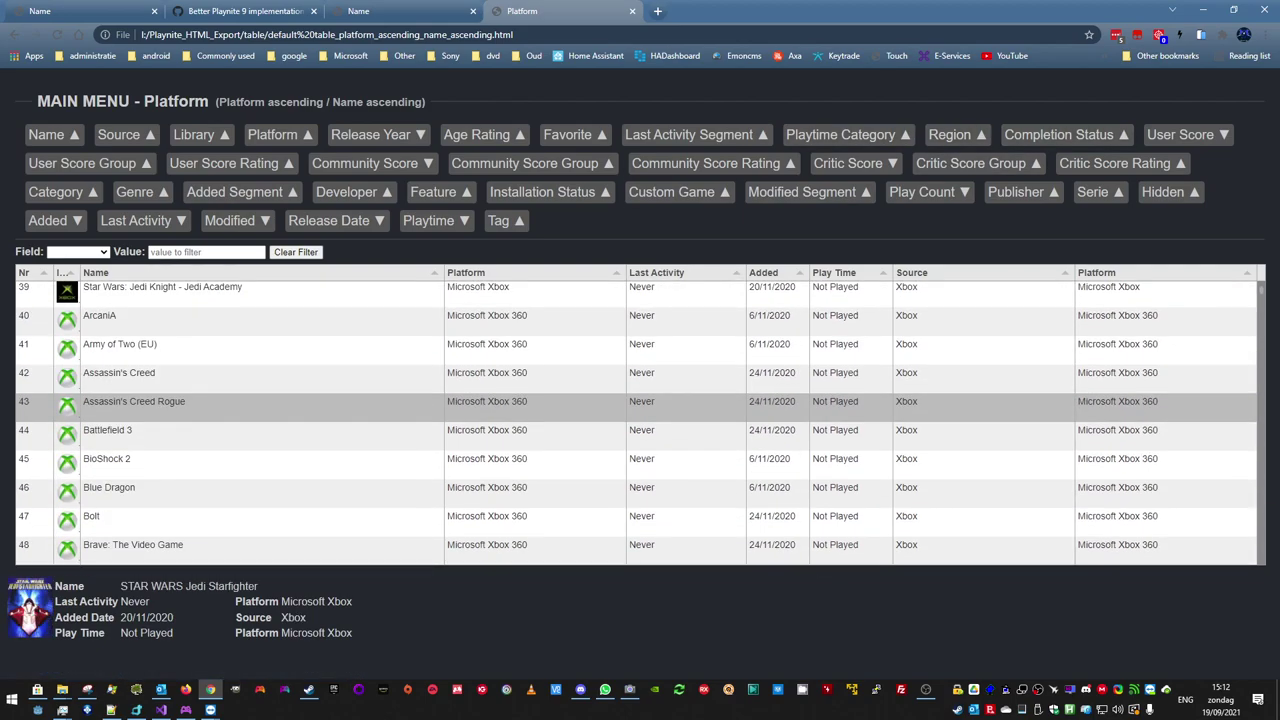
click(108, 487)
scroll(130, 500, down, 3)
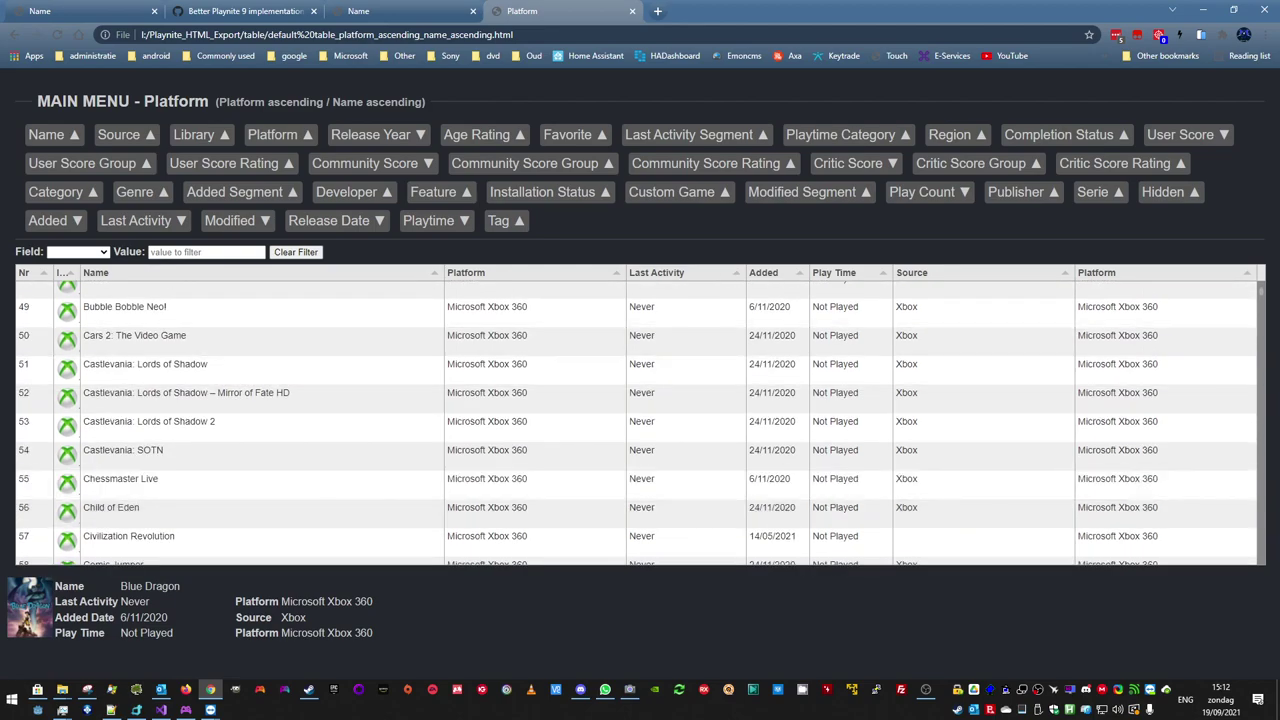
click(1172, 10)
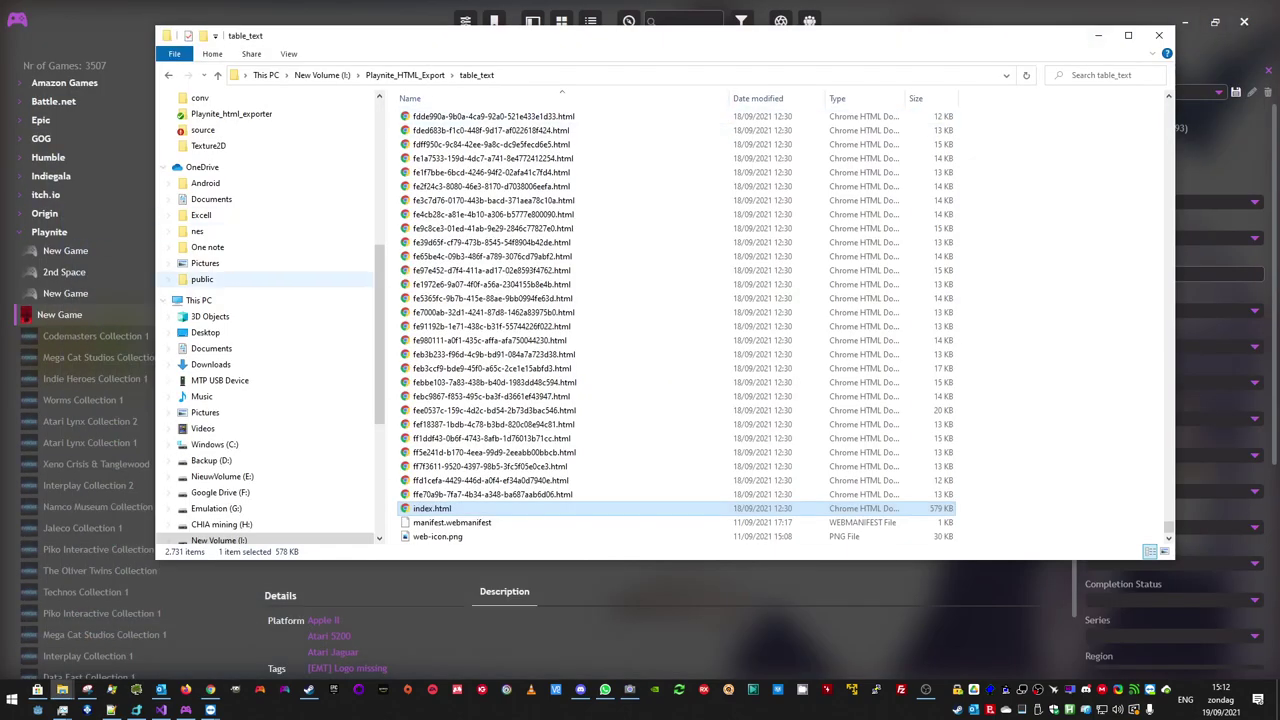
click(210, 689)
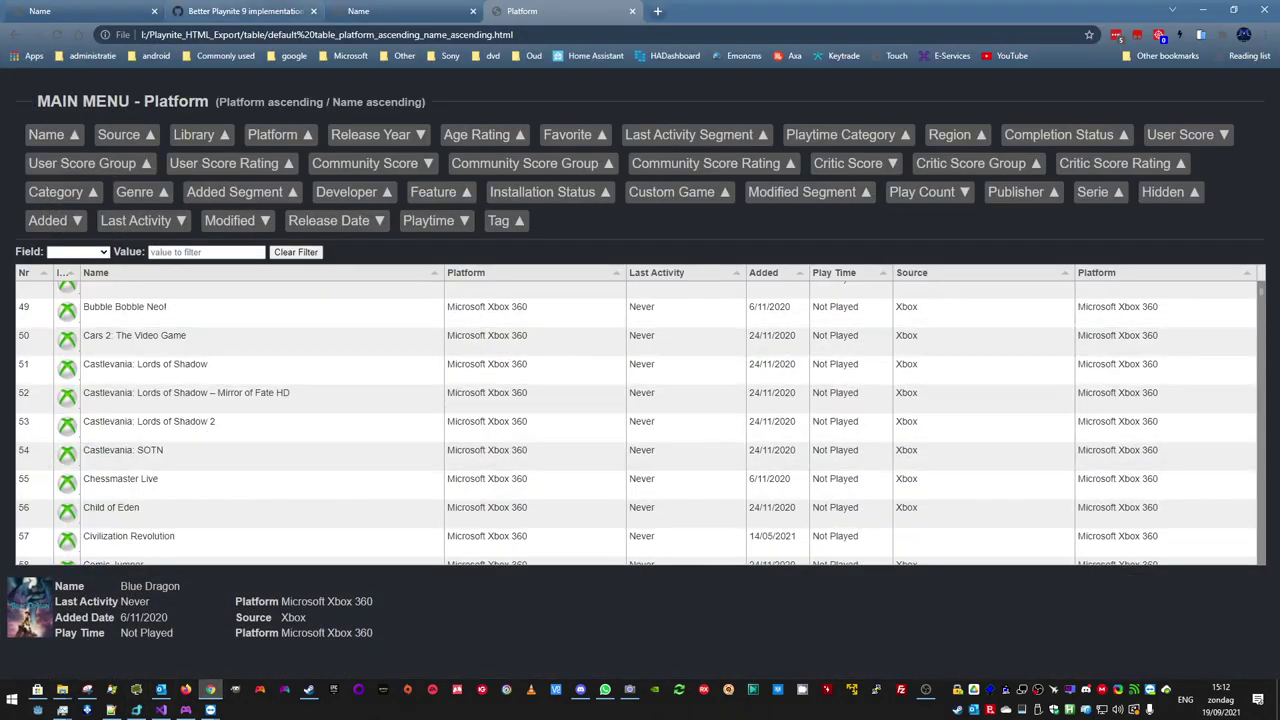
- Review the GitHub commit page, then go to the Playnite_html_exporter repository's main page
click(245, 11)
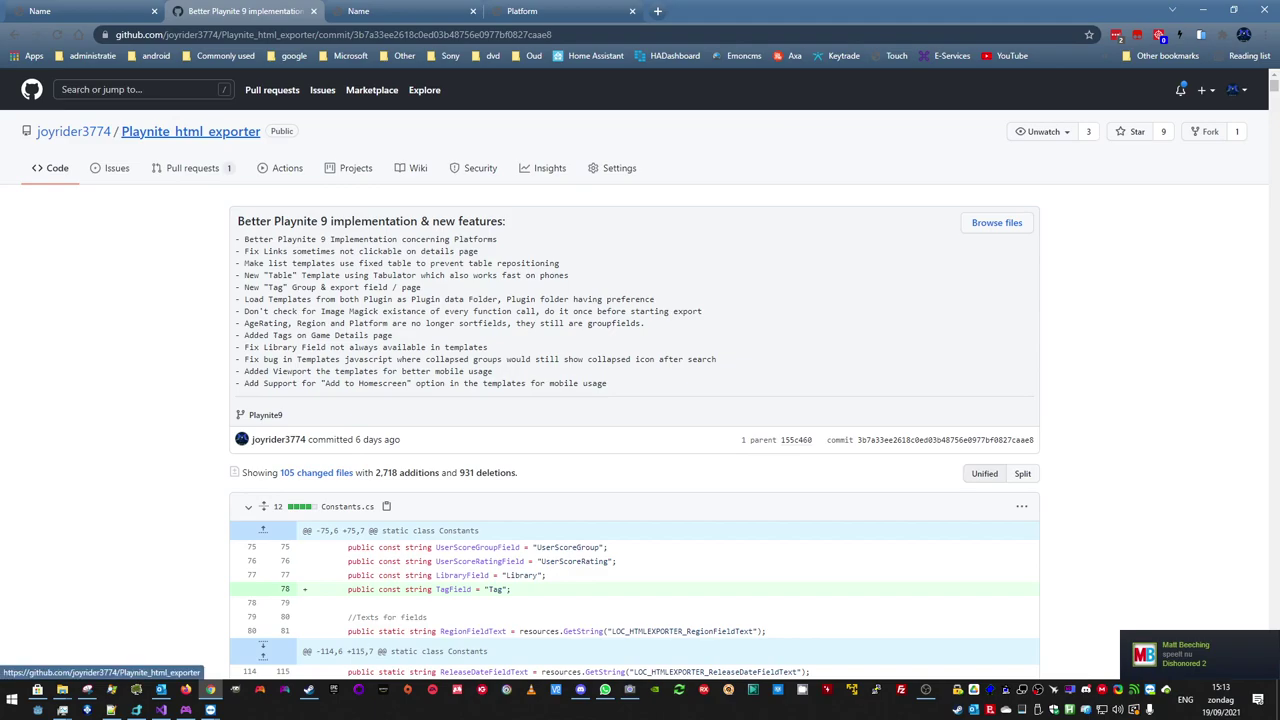
click(190, 131)
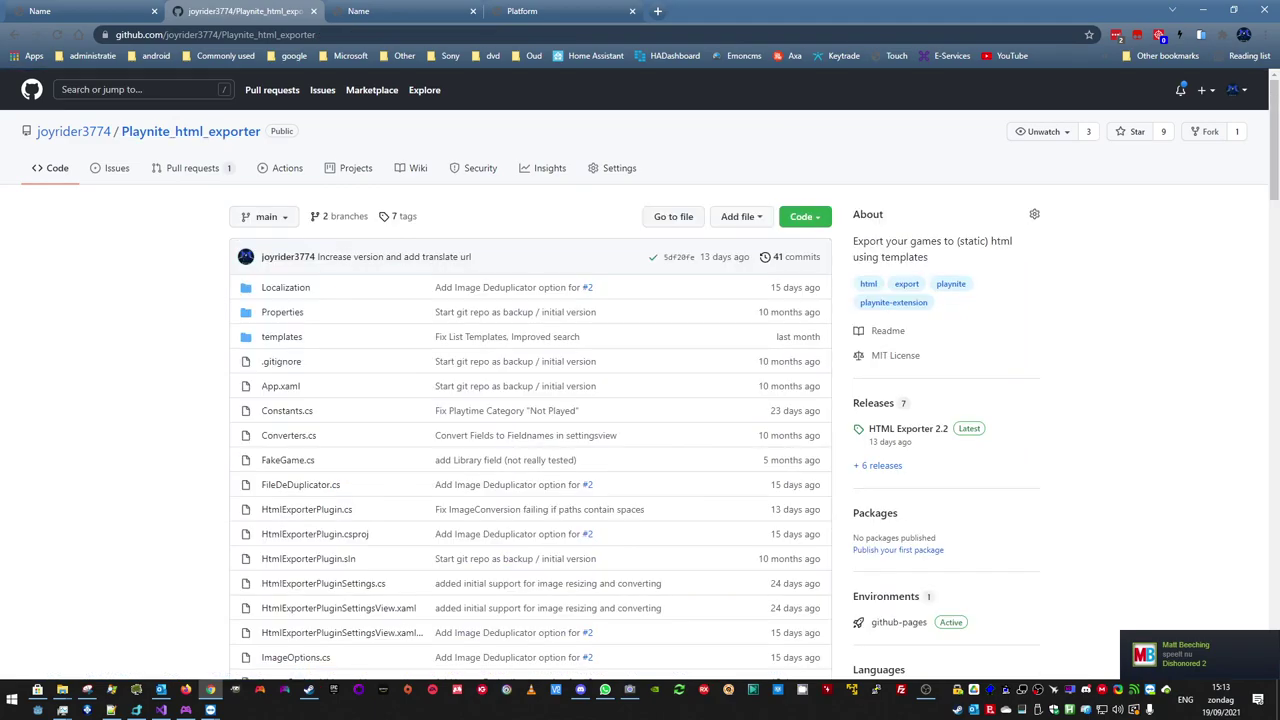
- Browse the Playnite9 branch's commit history, then switch back to the Playnite library
key(w)
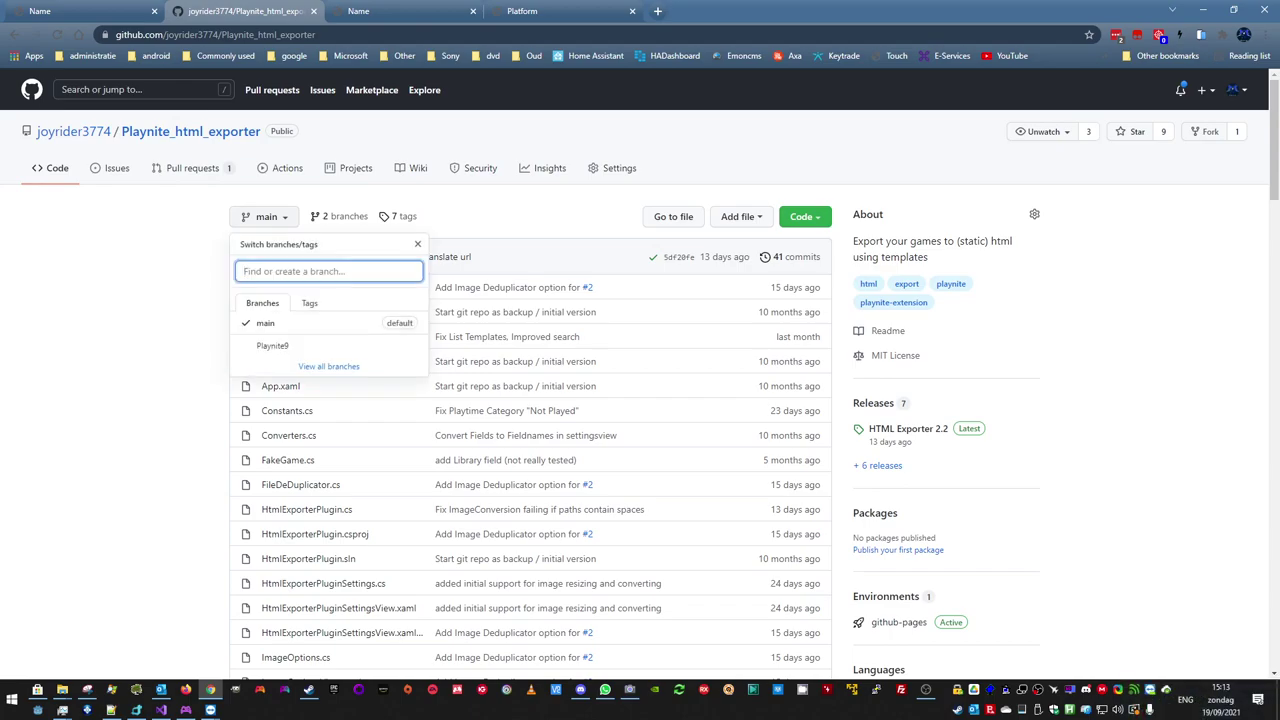
click(272, 345)
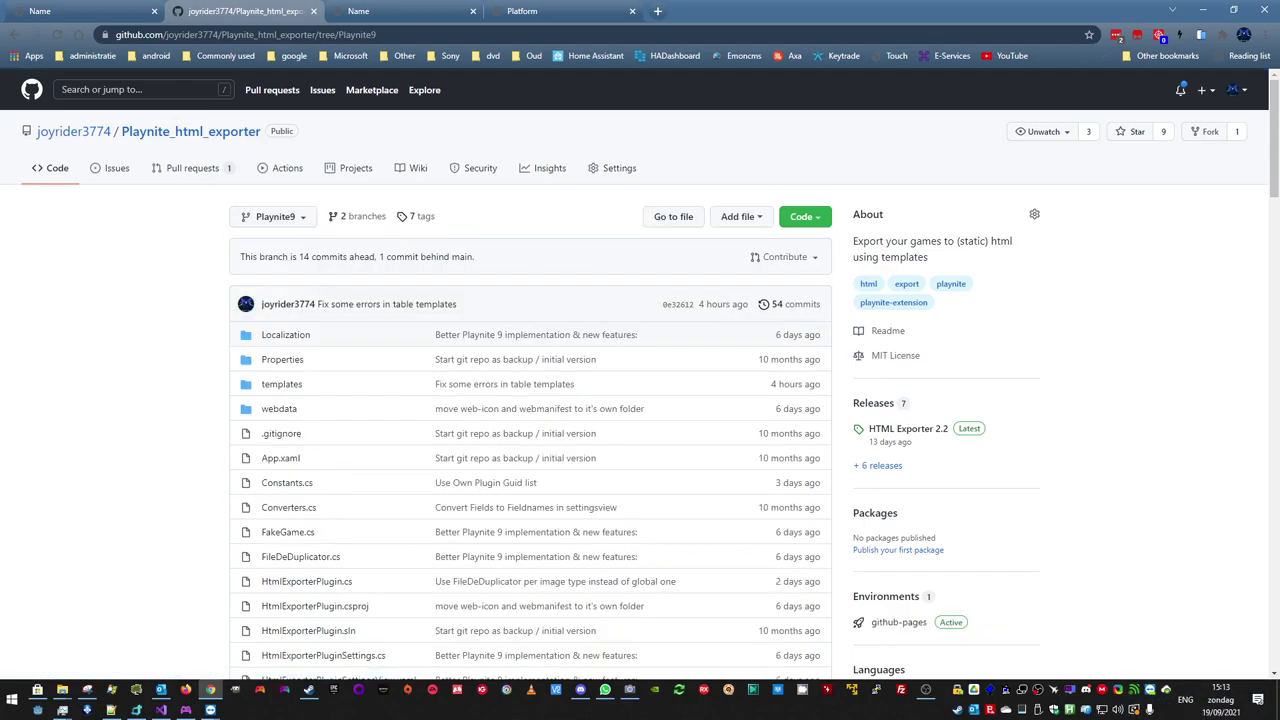
click(795, 304)
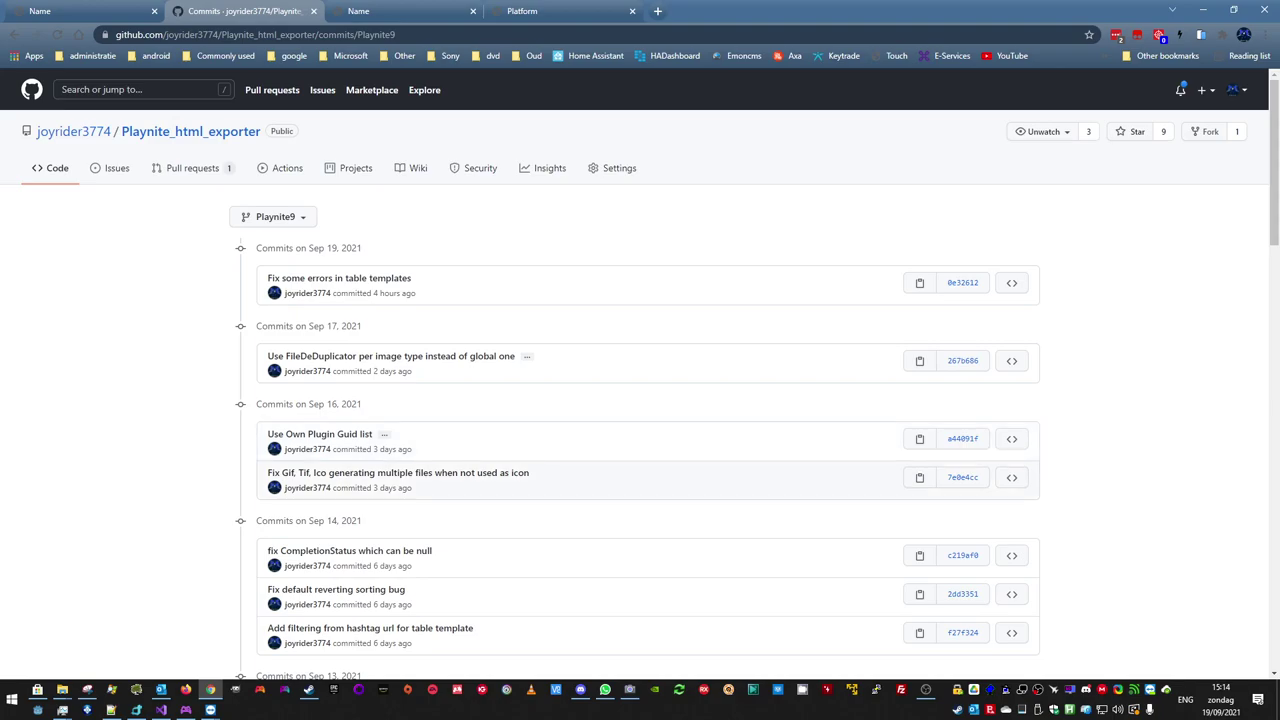
scroll(640, 373, down, 3)
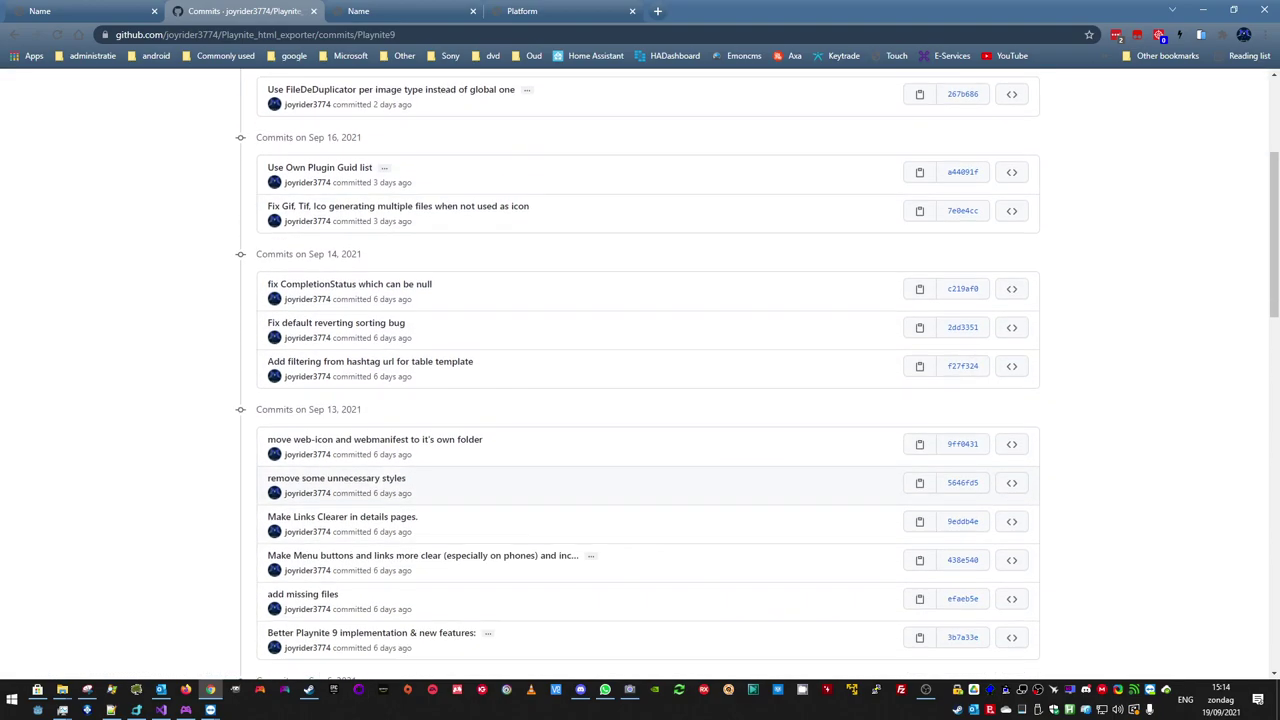
scroll(640, 485, up, 2)
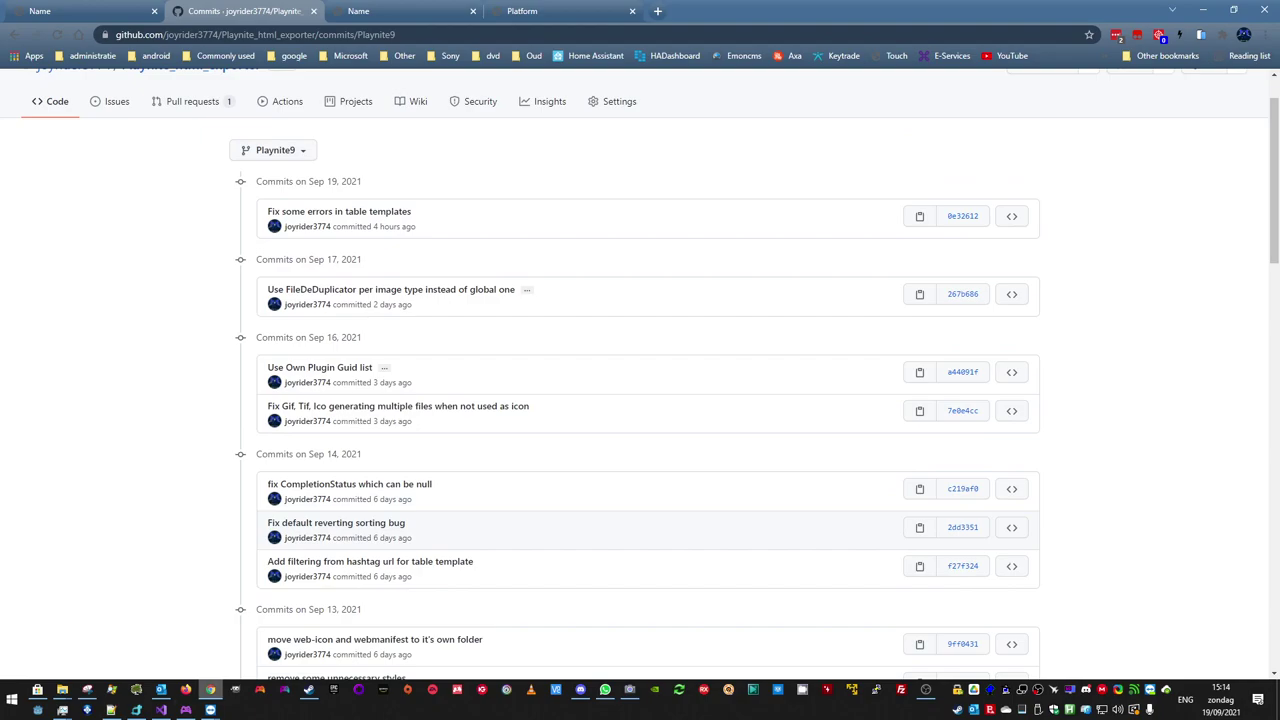
key(alt+Tab)
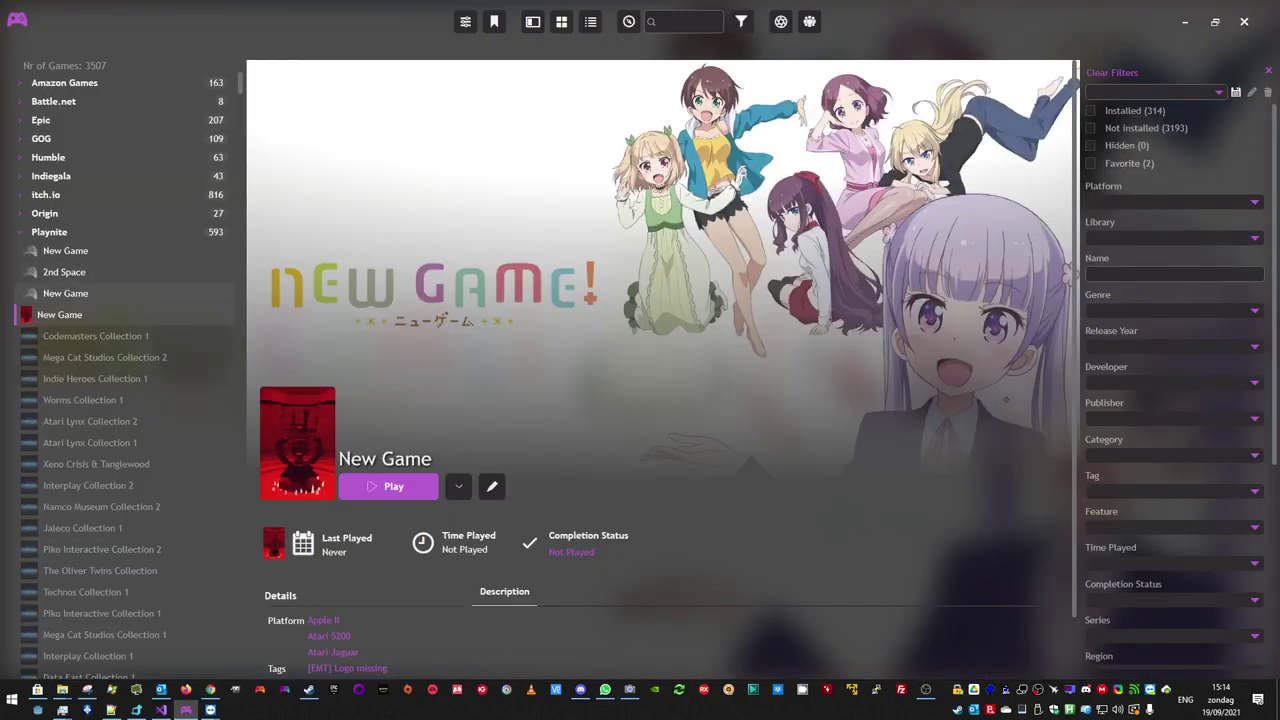
- With Atari Lynx Collection 1 selected, view HTML Exporter's Add-ons settings and check its image conversion options
click(89, 442)
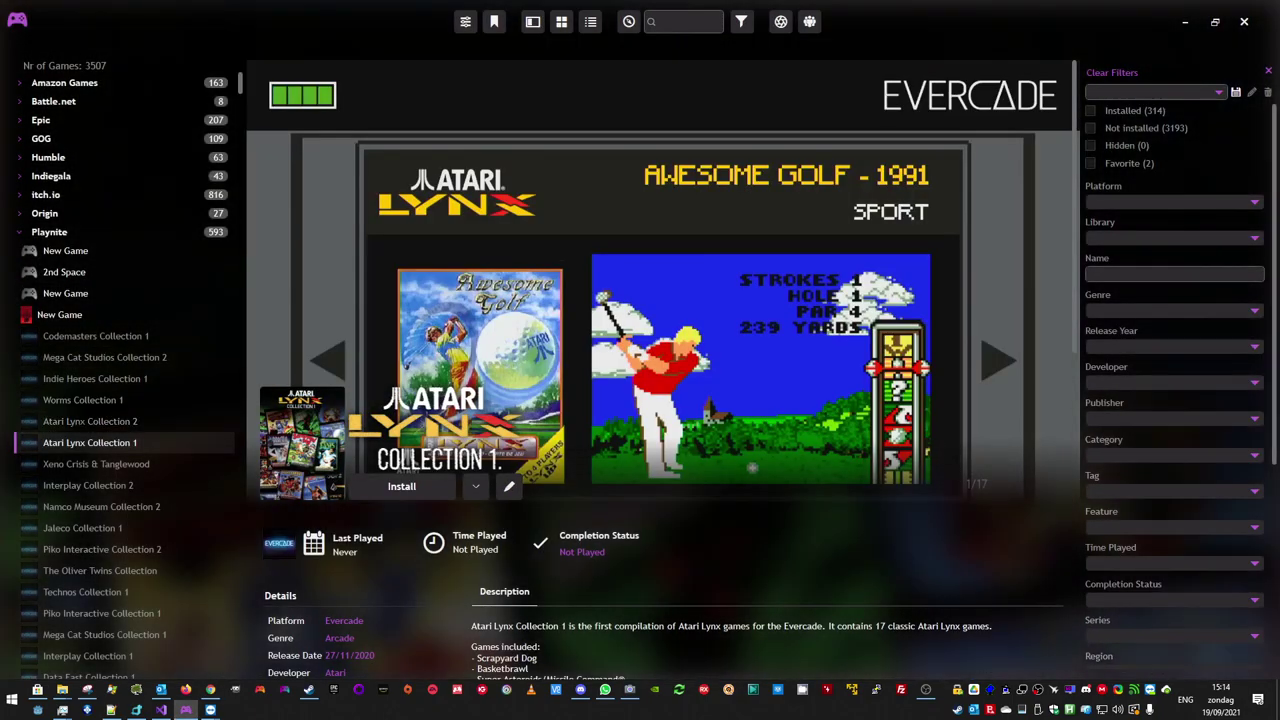
click(17, 19)
click(45, 114)
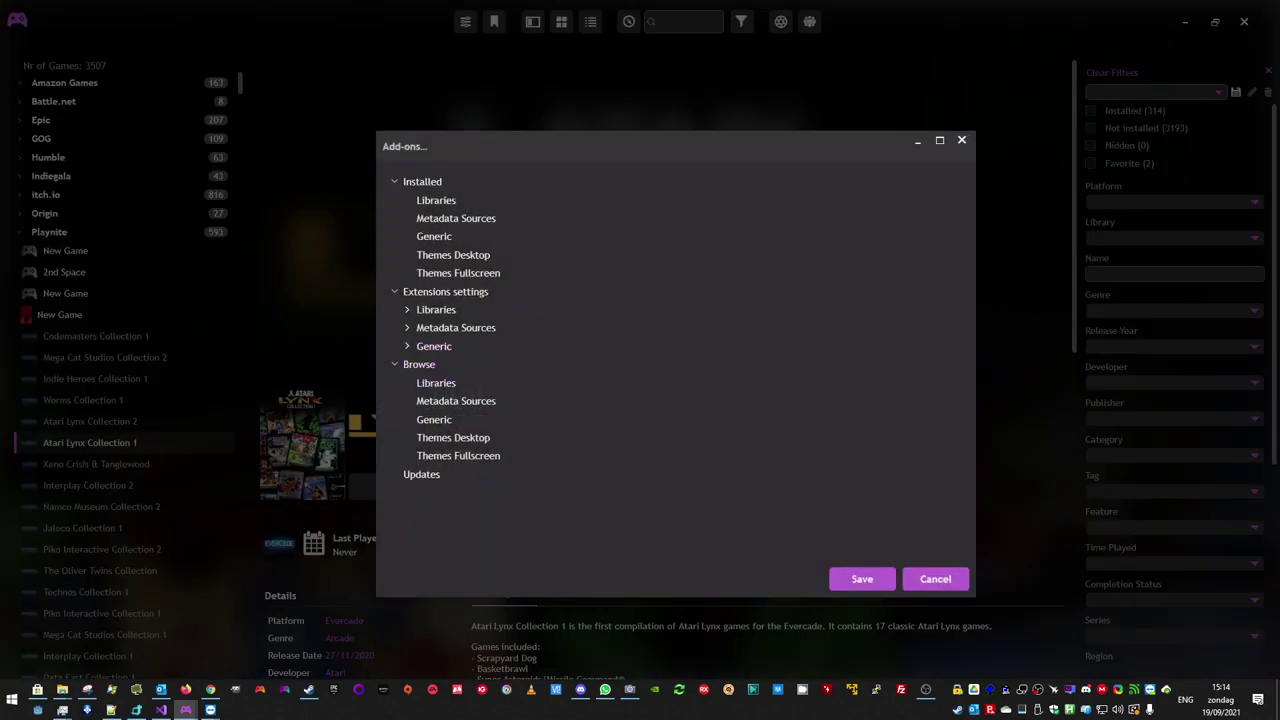
click(434, 419)
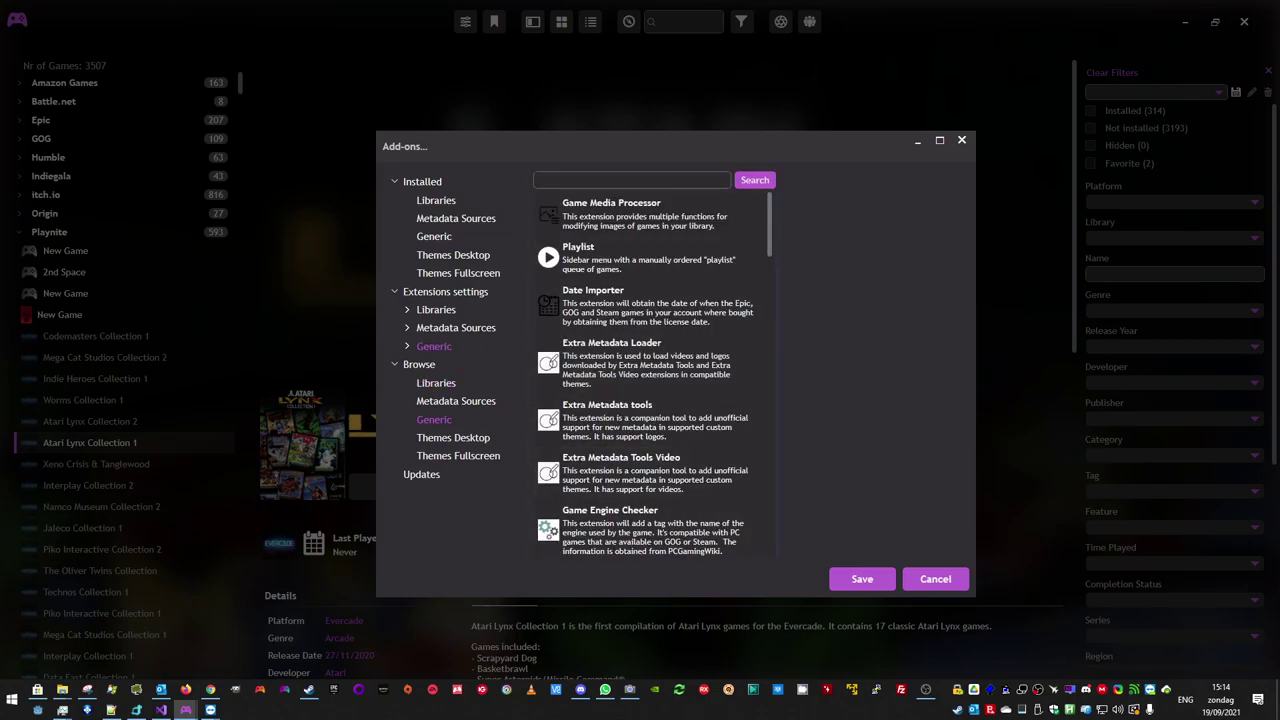
click(407, 346)
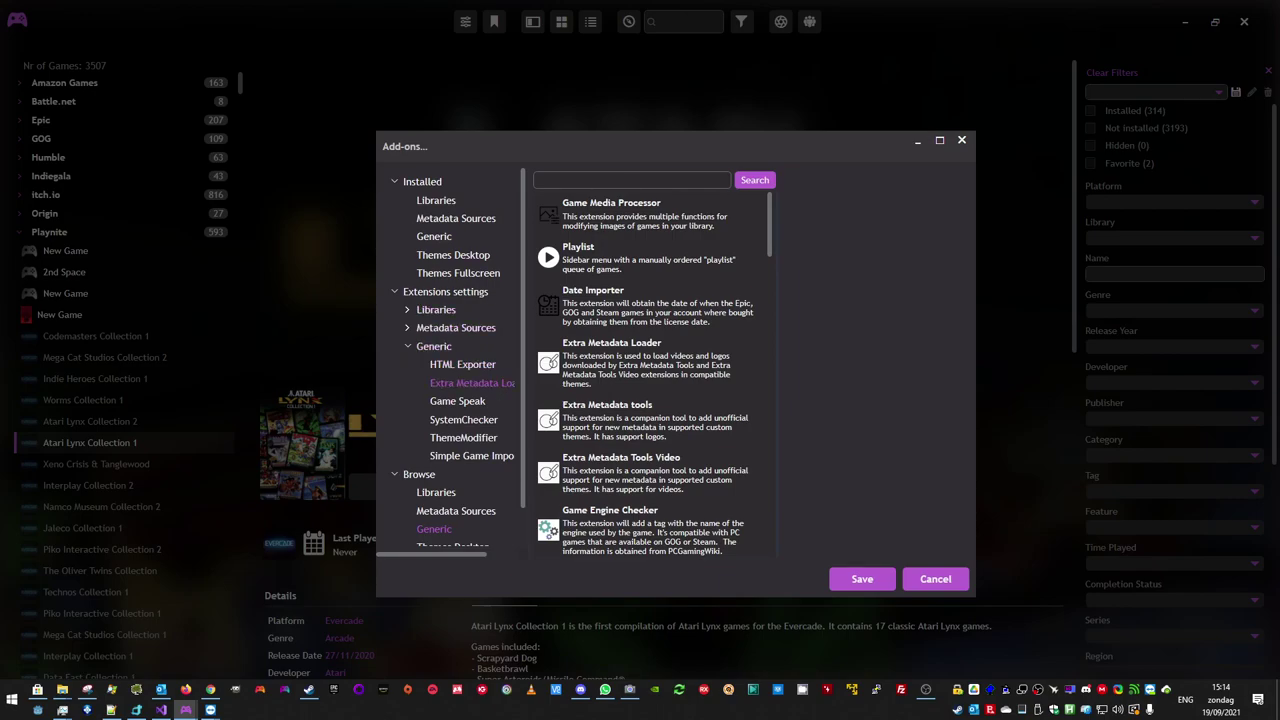
click(462, 364)
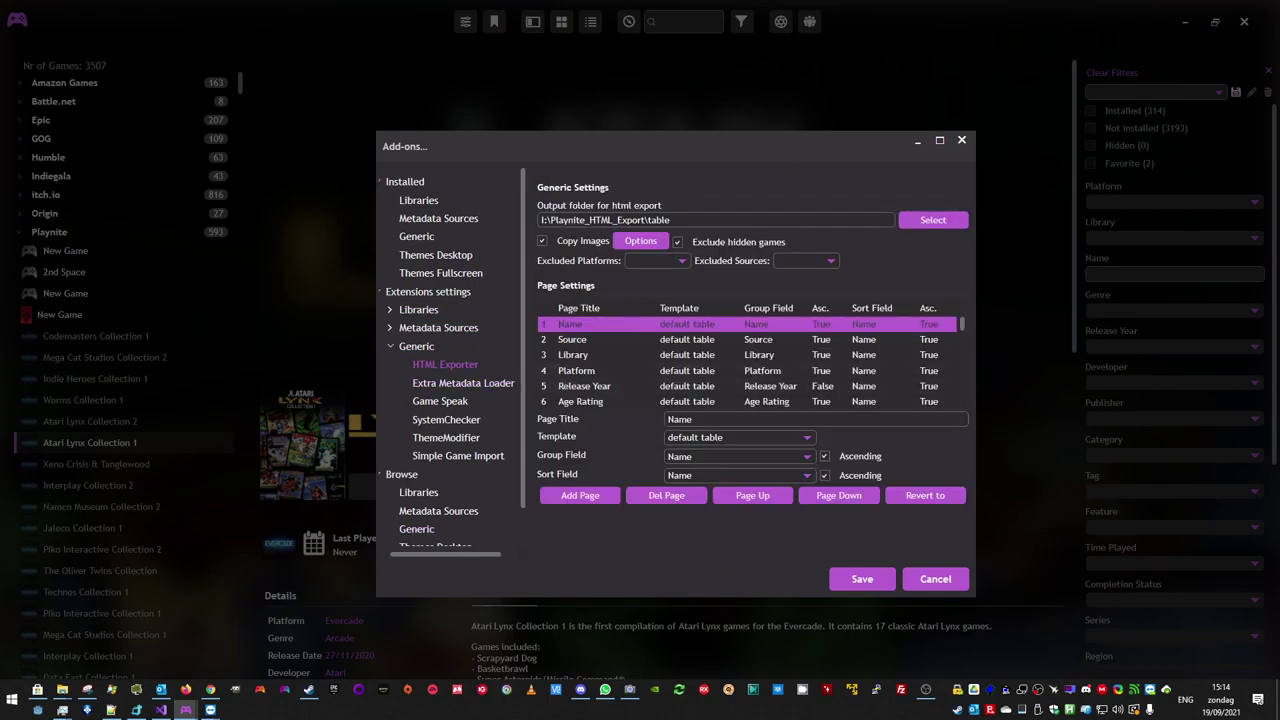
click(640, 241)
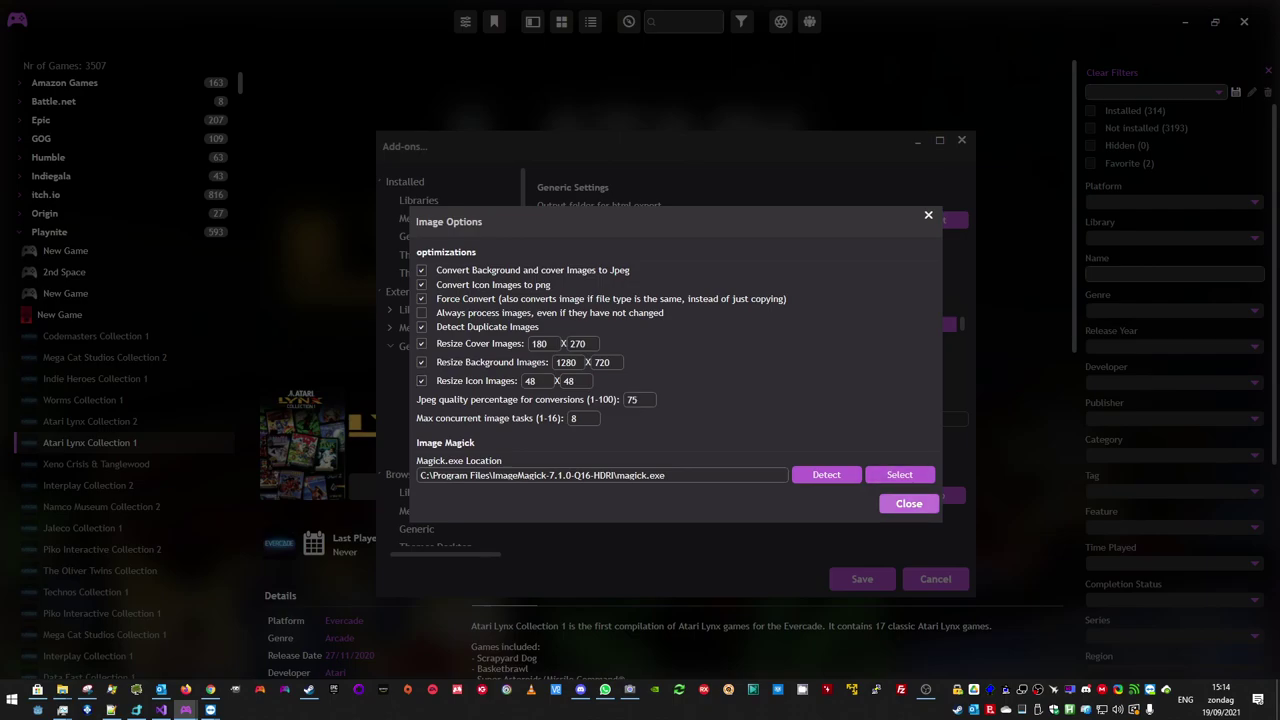
click(909, 503)
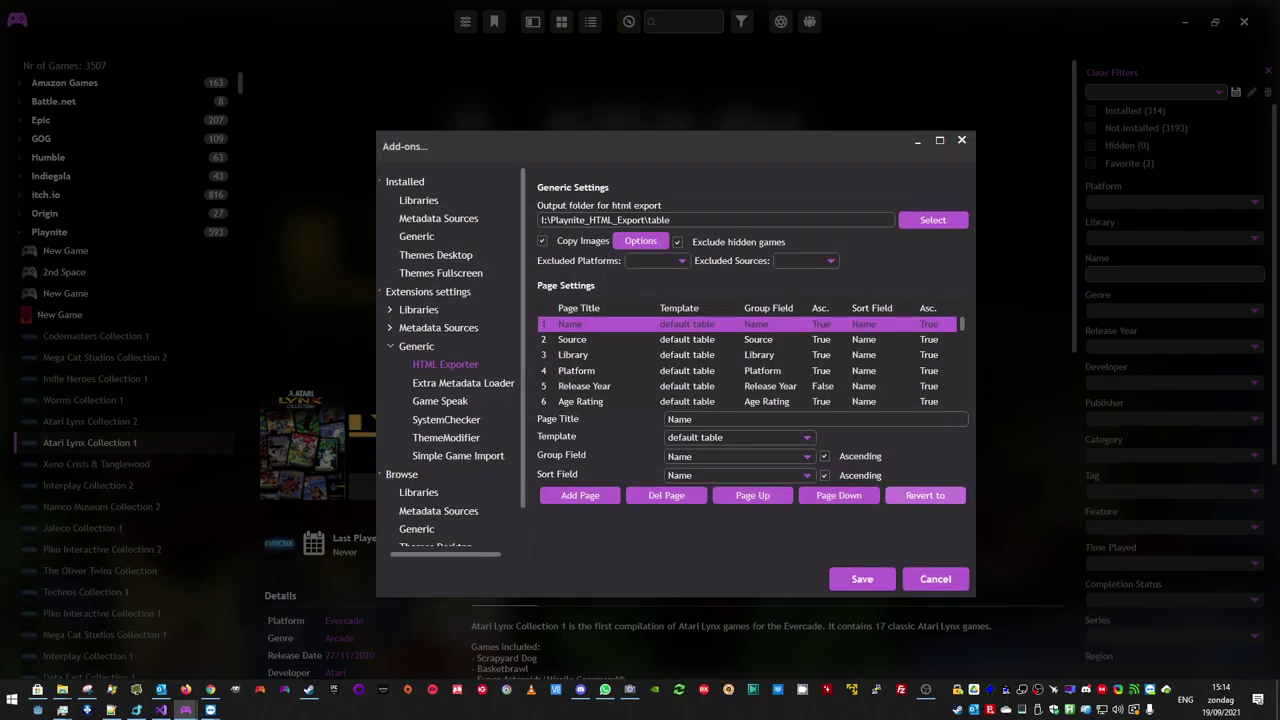